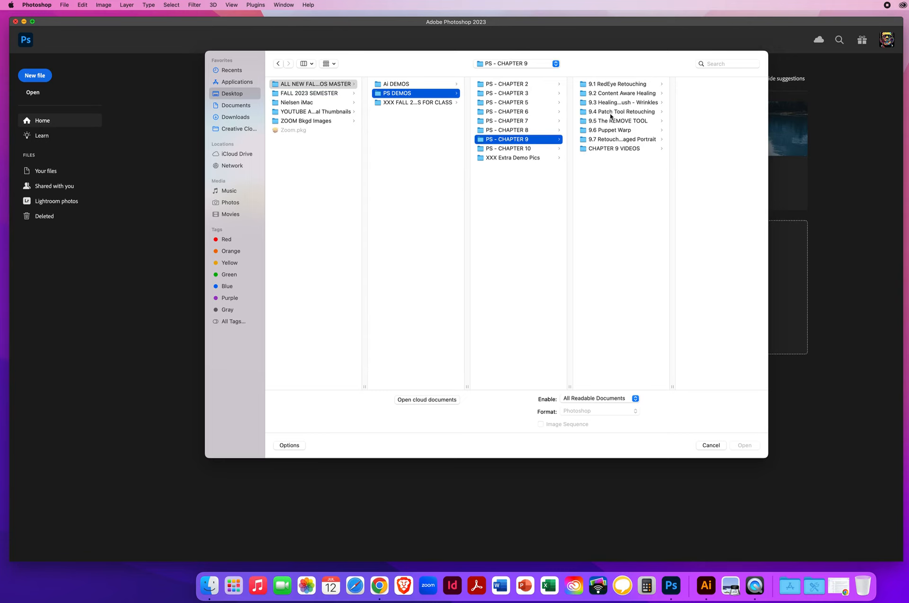
- Open the image 1 VintageRetouch.jpg from the 9.4 Patch Tool Retouching folder
{"action": "left_click", "coordinate": [611, 112]}
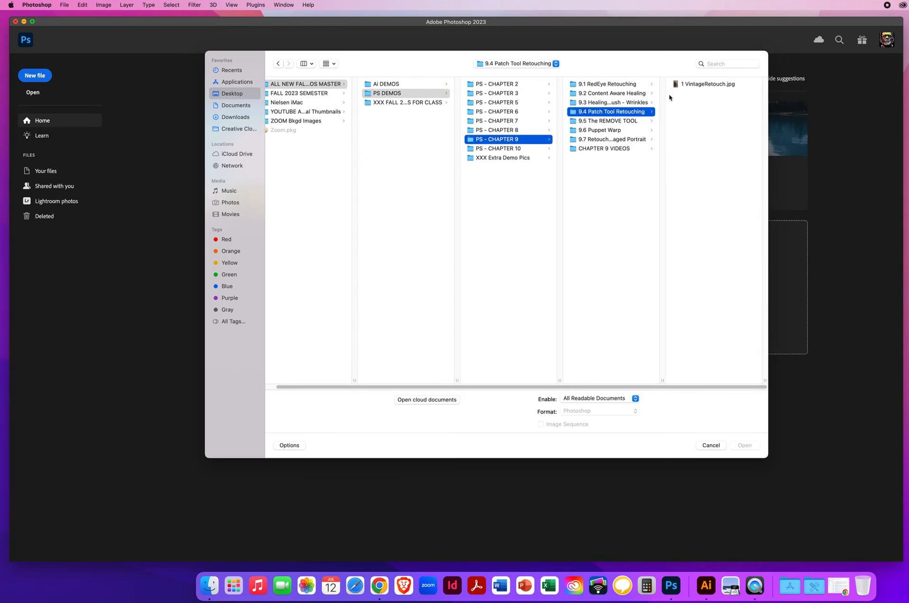
{"action": "left_click", "coordinate": [685, 85]}
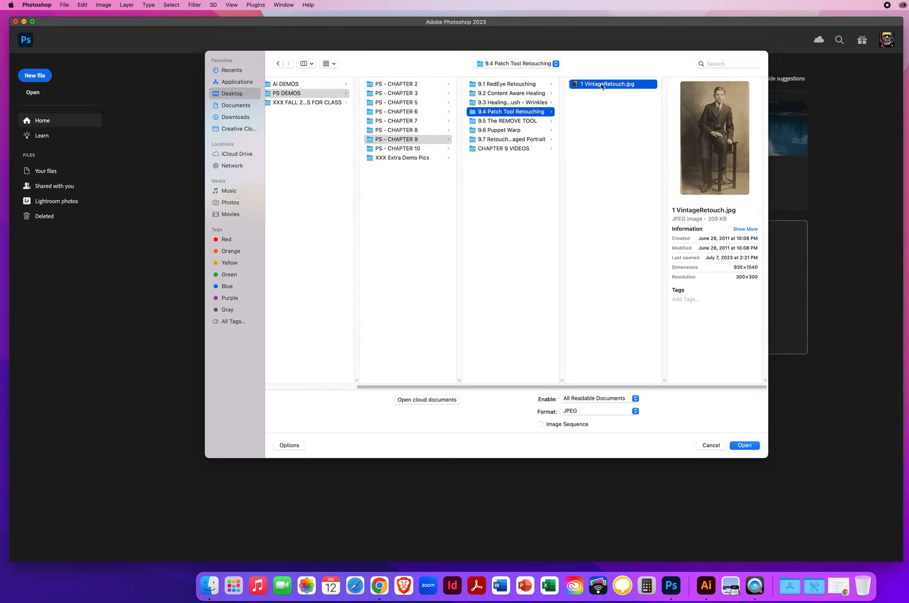
{"action": "left_click", "coordinate": [744, 446]}
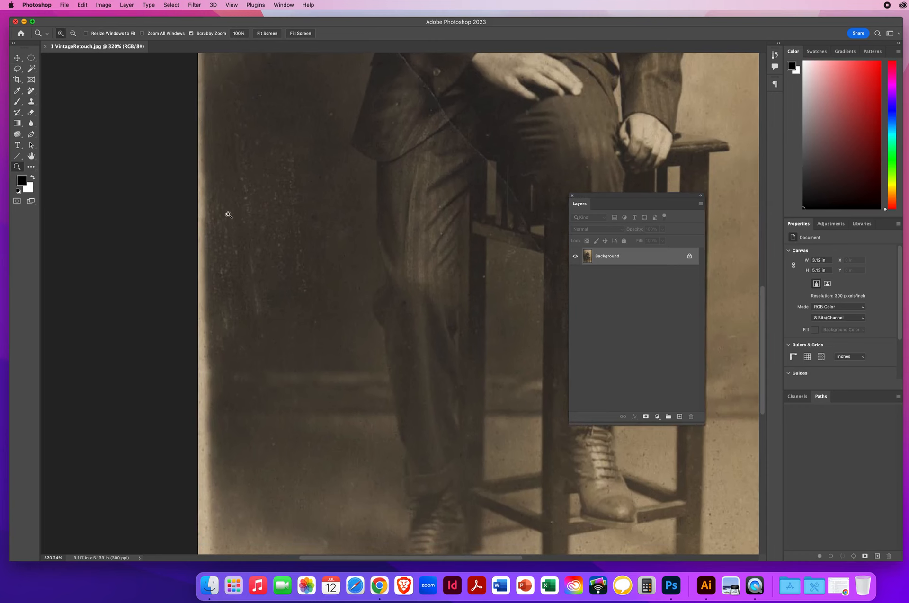
- Duplicate the Background layer, name the copy AFTER, and move the Layers panel clear of the photo
{"action": "left_click_drag", "start_coordinate": [373, 218], "coordinate": [247, 526]}
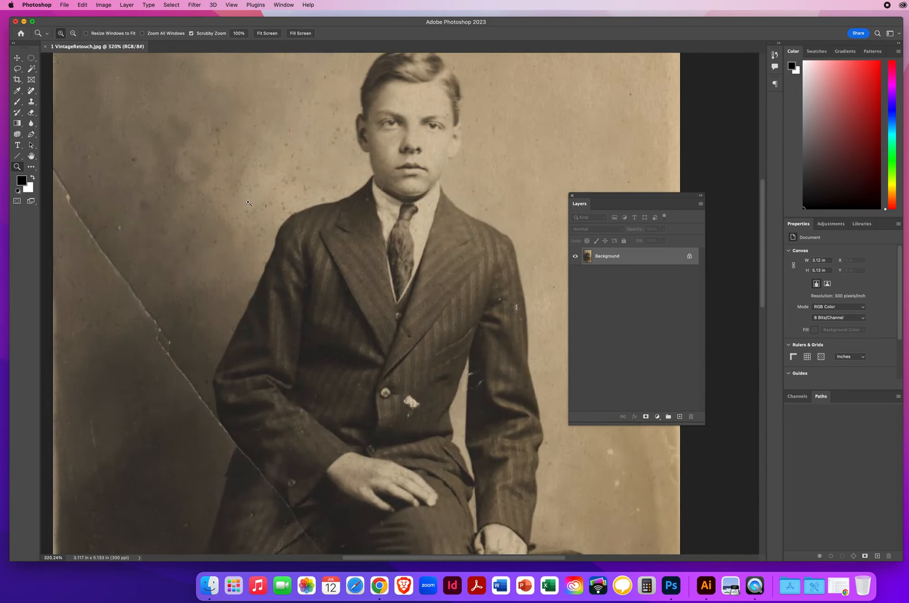
{"action": "left_click_drag", "start_coordinate": [248, 203], "coordinate": [242, 203]}
{"action": "scroll", "coordinate": [341, 339], "scroll_direction": "down", "scroll_amount": 10}
{"action": "scroll", "coordinate": [340, 338], "scroll_direction": "right", "scroll_amount": 9}
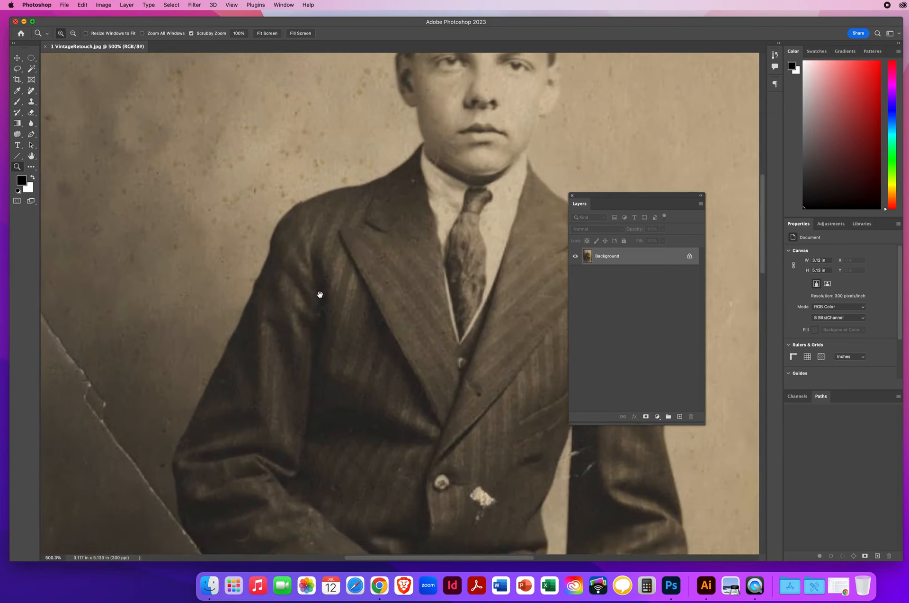
{"action": "left_click_drag", "start_coordinate": [339, 373], "coordinate": [389, 322]}
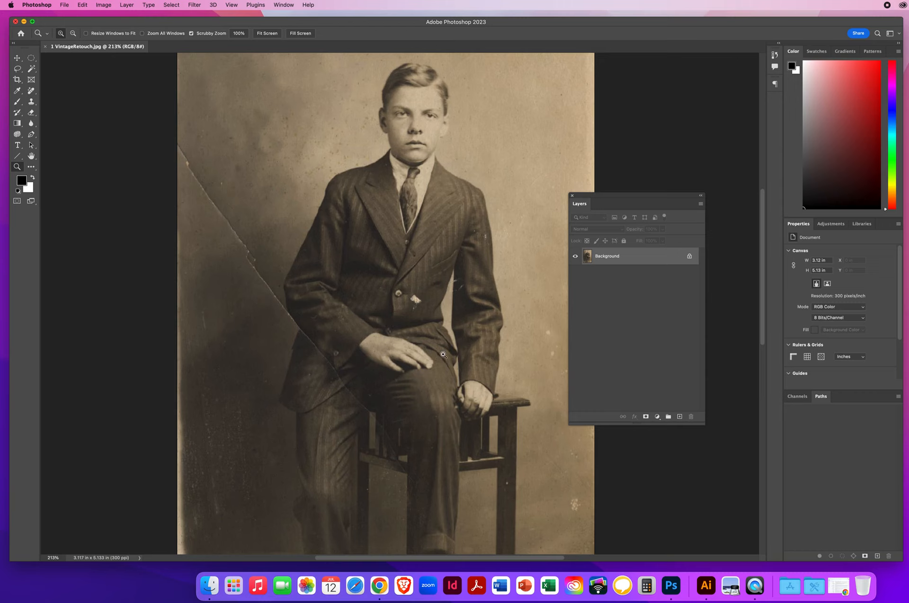
{"action": "key", "text": "super+j"}
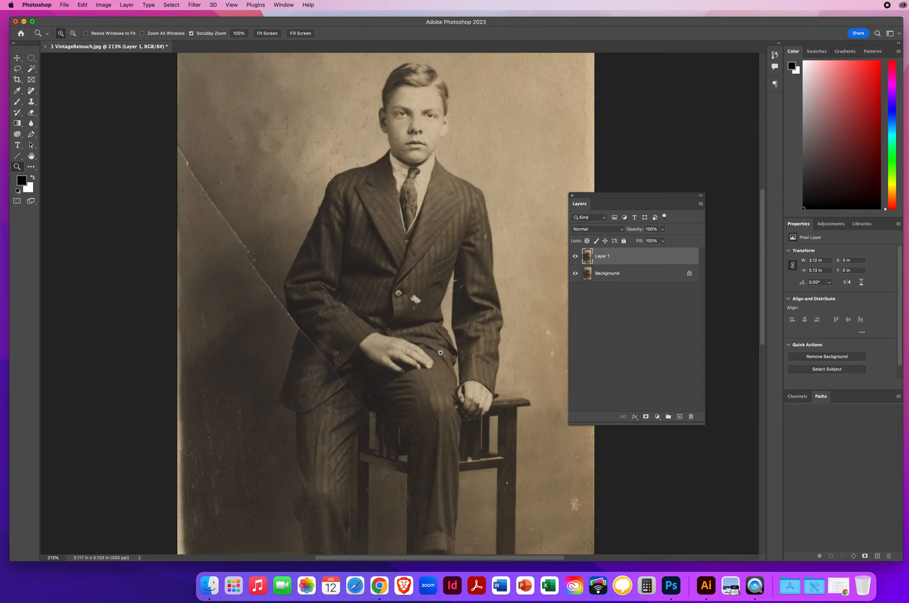
{"action": "double_click", "coordinate": [602, 256]}
{"action": "type", "text": "AFTER"}
{"action": "key", "text": "Return"}
{"action": "left_click_drag", "start_coordinate": [590, 199], "coordinate": [637, 147]}
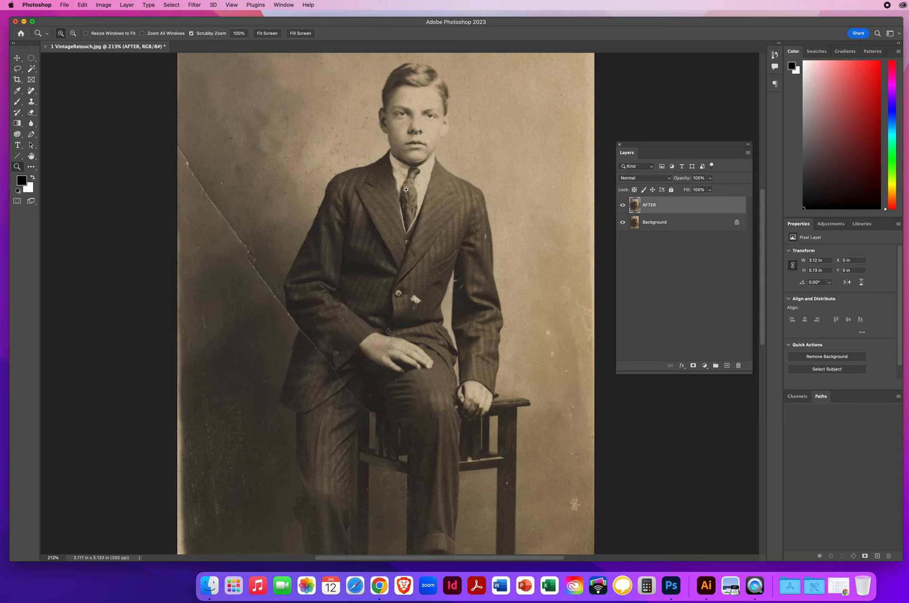
- Patch the white blemish cluster on the backdrop right of the stool and compare before and after by toggling the AFTER layer
{"action": "left_click_drag", "start_coordinate": [516, 359], "coordinate": [426, 175]}
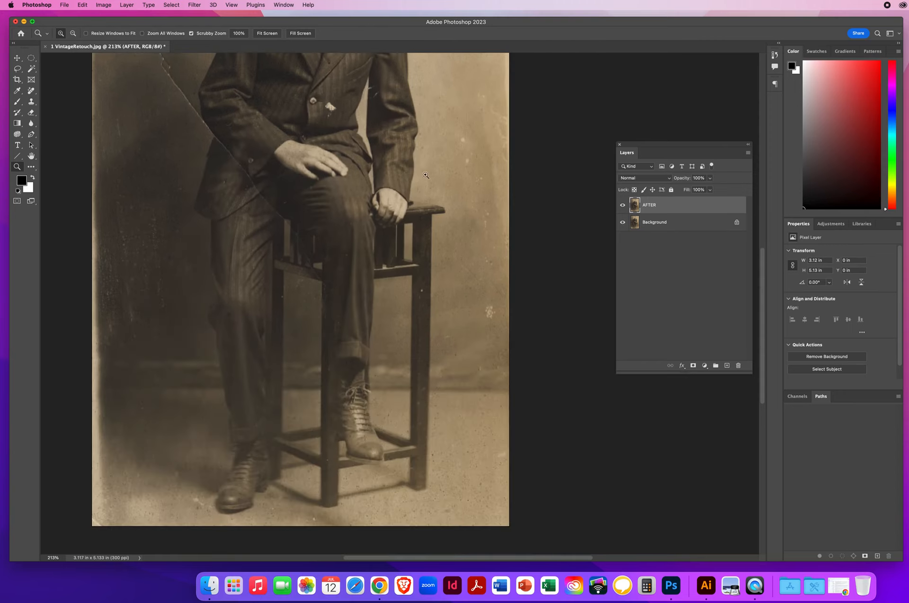
{"action": "left_click", "coordinate": [374, 413]}
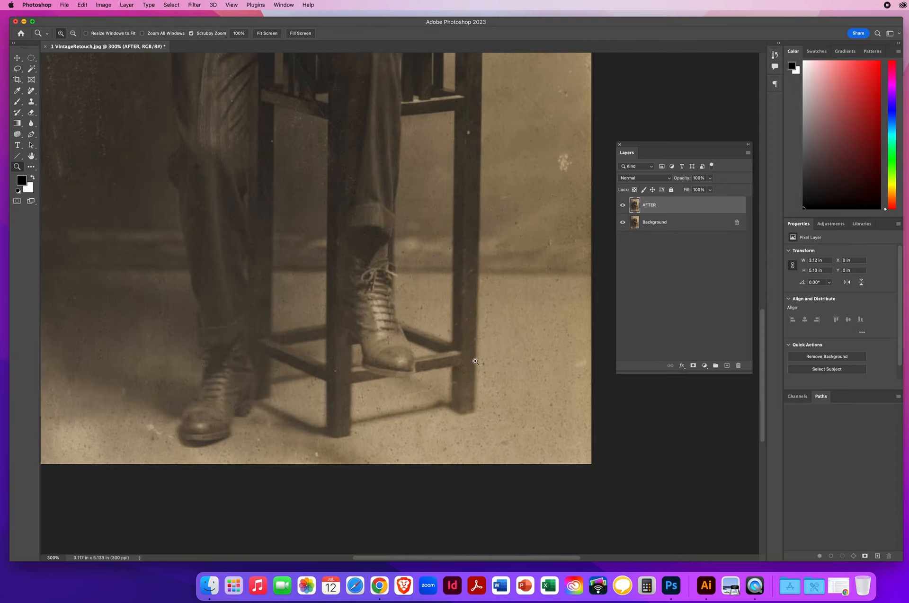
{"action": "left_click_drag", "start_coordinate": [475, 361], "coordinate": [300, 487]}
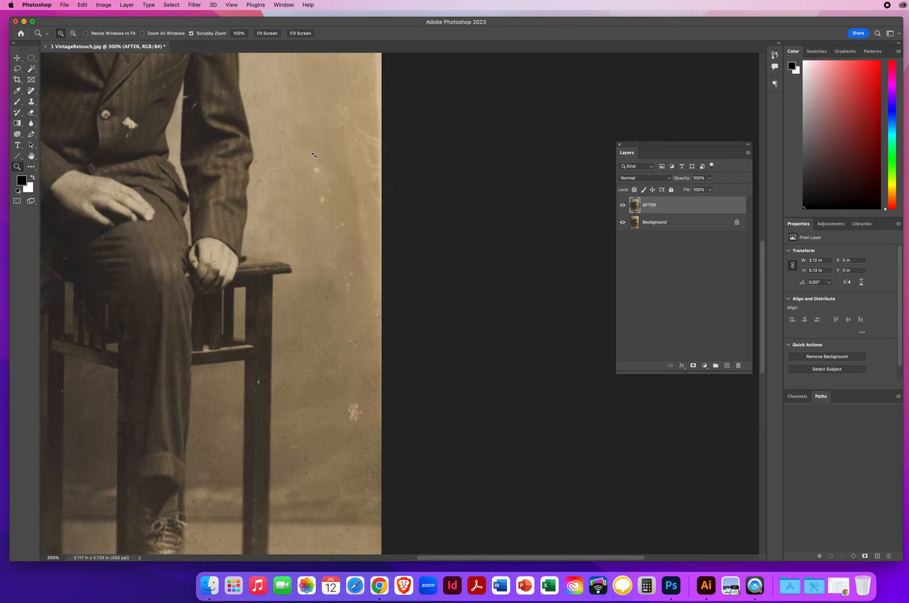
{"action": "left_click", "coordinate": [29, 92]}
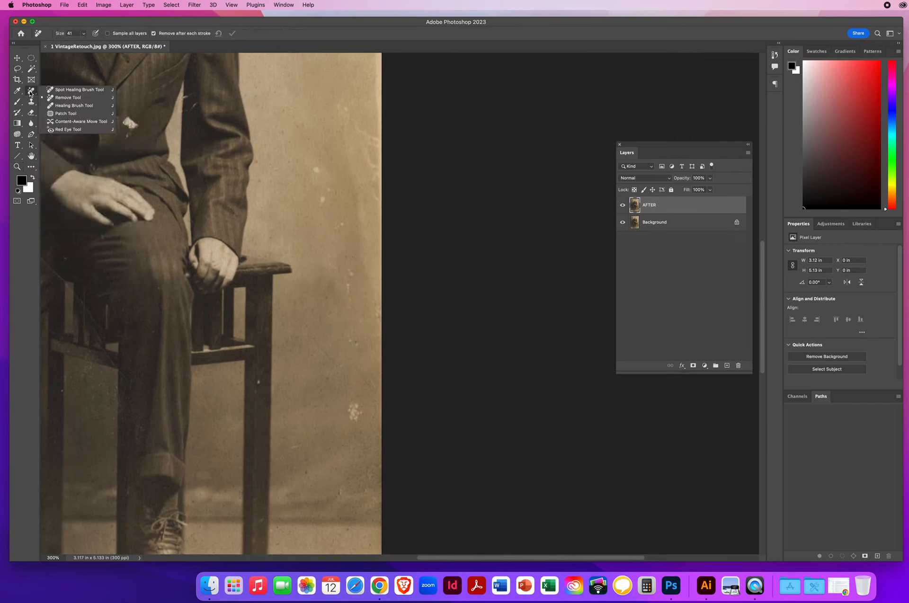
{"action": "left_click", "coordinate": [65, 114]}
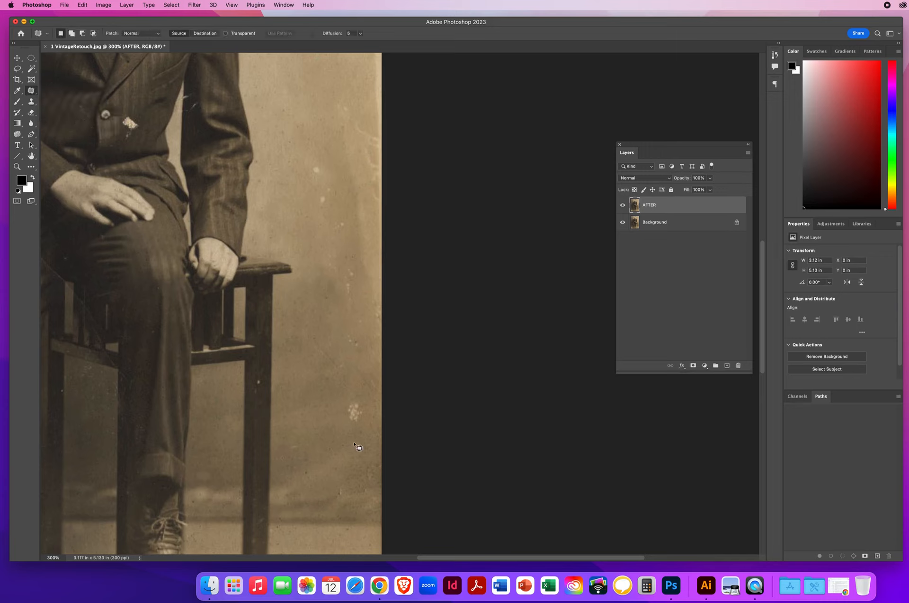
{"action": "mouse_move", "coordinate": [356, 399]}
{"action": "left_mouse_down"}
{"action": "mouse_move", "coordinate": [346, 425]}
{"action": "mouse_move", "coordinate": [368, 423]}
{"action": "mouse_move", "coordinate": [368, 407]}
{"action": "left_mouse_up"}
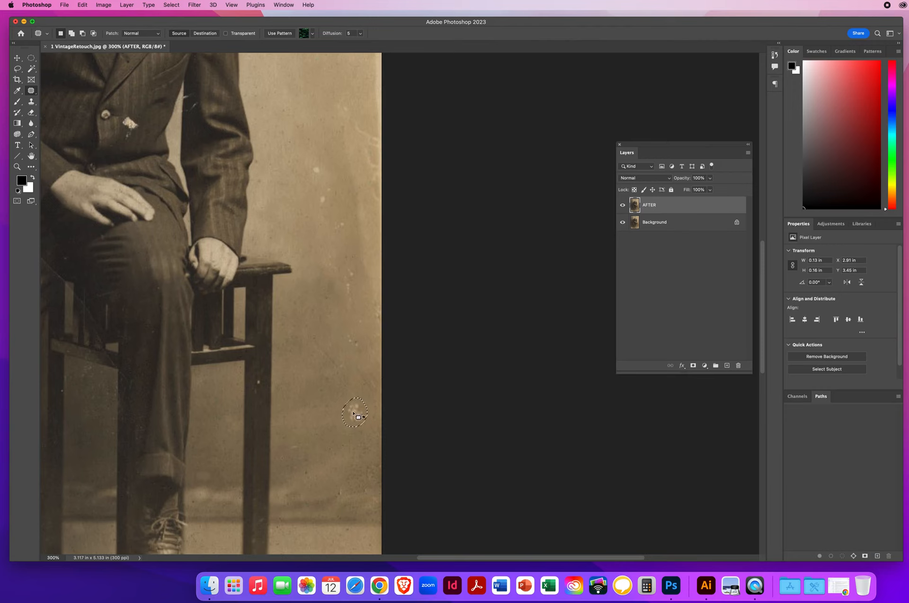
{"action": "left_click_drag", "start_coordinate": [351, 410], "coordinate": [341, 386]}
{"action": "left_click_drag", "start_coordinate": [327, 324], "coordinate": [299, 235]}
{"action": "key", "text": "super+d"}
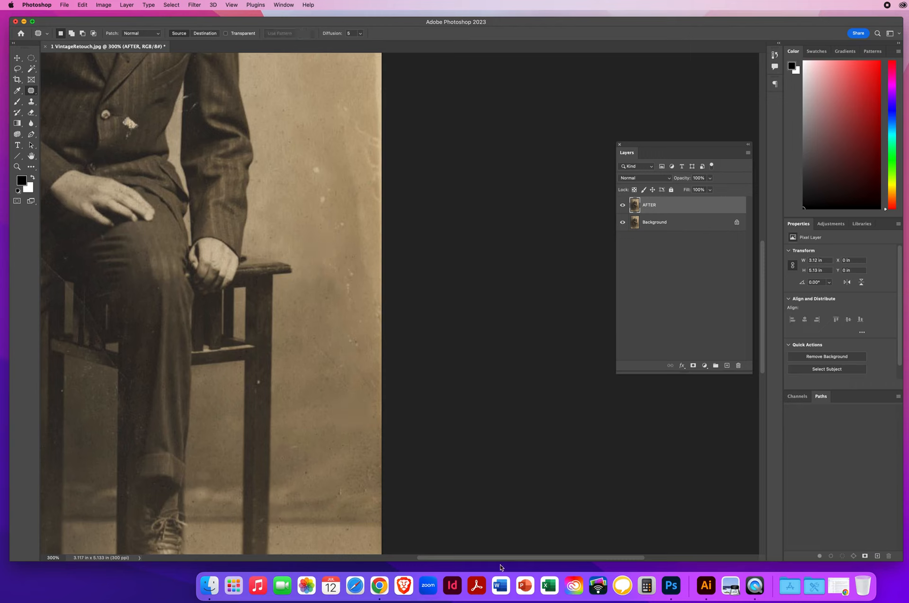
{"action": "left_click", "coordinate": [623, 206]}
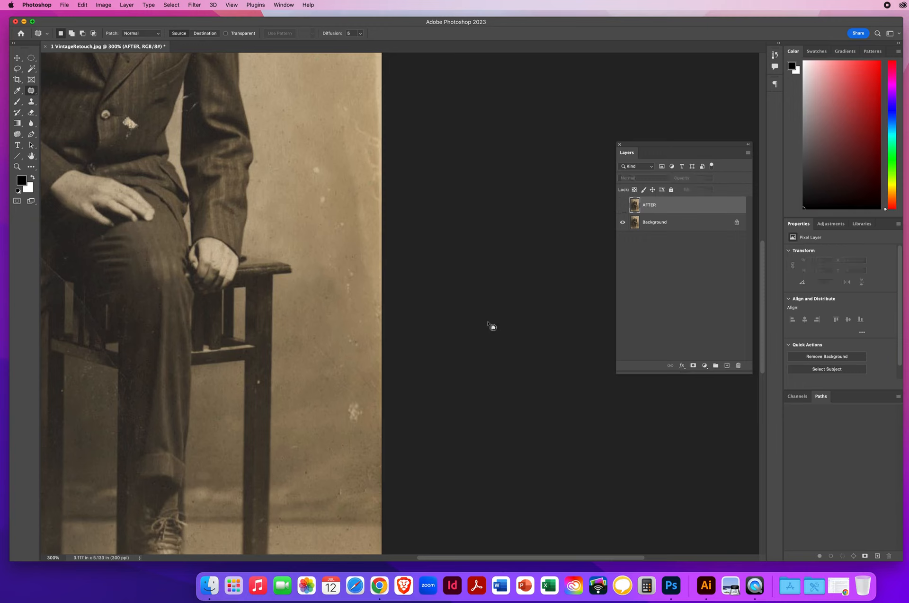
{"action": "left_click", "coordinate": [622, 205]}
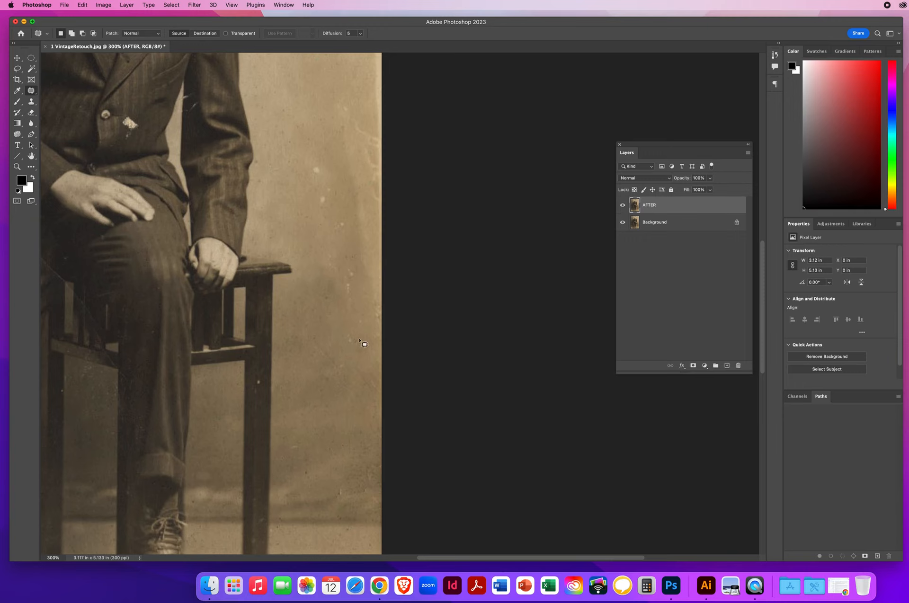
- Use the Patch Tool to replace the remaining light spots on the backdrop right of the stool and sleeve with clean texture
{"action": "mouse_move", "coordinate": [365, 346]}
{"action": "left_mouse_down"}
{"action": "mouse_move", "coordinate": [345, 330]}
{"action": "mouse_move", "coordinate": [342, 342]}
{"action": "mouse_move", "coordinate": [354, 353]}
{"action": "mouse_move", "coordinate": [363, 343]}
{"action": "mouse_move", "coordinate": [362, 291]}
{"action": "mouse_move", "coordinate": [337, 286]}
{"action": "mouse_move", "coordinate": [355, 306]}
{"action": "mouse_move", "coordinate": [368, 220]}
{"action": "left_mouse_up"}
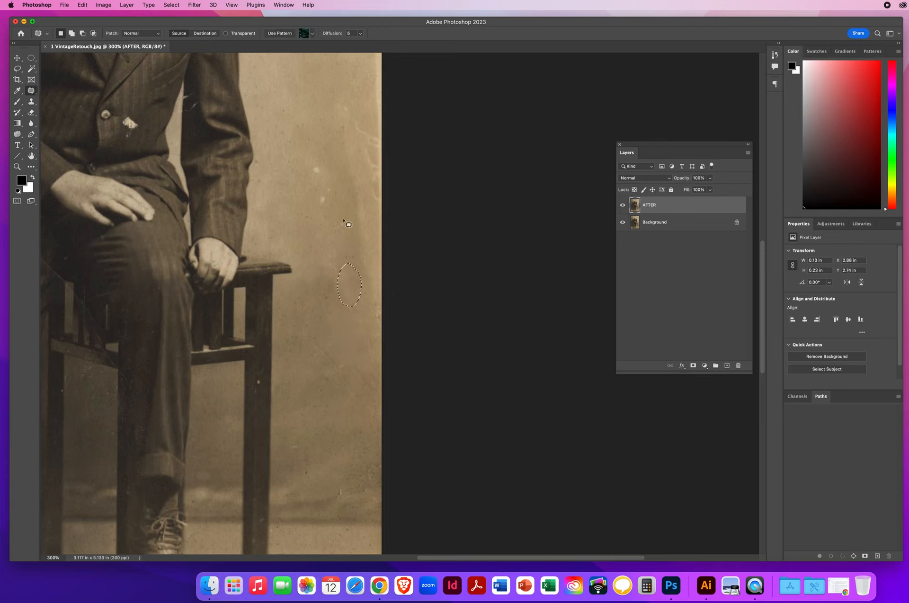
{"action": "mouse_move", "coordinate": [320, 160]}
{"action": "left_mouse_down"}
{"action": "mouse_move", "coordinate": [308, 194]}
{"action": "mouse_move", "coordinate": [333, 210]}
{"action": "mouse_move", "coordinate": [338, 180]}
{"action": "mouse_move", "coordinate": [317, 88]}
{"action": "left_mouse_up"}
{"action": "mouse_move", "coordinate": [365, 108]}
{"action": "left_mouse_down"}
{"action": "mouse_move", "coordinate": [350, 147]}
{"action": "mouse_move", "coordinate": [363, 191]}
{"action": "mouse_move", "coordinate": [382, 200]}
{"action": "mouse_move", "coordinate": [387, 137]}
{"action": "mouse_move", "coordinate": [381, 116]}
{"action": "left_mouse_up"}
{"action": "mouse_move", "coordinate": [337, 211]}
{"action": "left_mouse_down"}
{"action": "mouse_move", "coordinate": [345, 215]}
{"action": "mouse_move", "coordinate": [331, 240]}
{"action": "mouse_move", "coordinate": [337, 212]}
{"action": "mouse_move", "coordinate": [327, 171]}
{"action": "left_mouse_up"}
{"action": "mouse_move", "coordinate": [342, 105]}
{"action": "left_mouse_down"}
{"action": "mouse_move", "coordinate": [336, 168]}
{"action": "mouse_move", "coordinate": [355, 210]}
{"action": "mouse_move", "coordinate": [373, 148]}
{"action": "mouse_move", "coordinate": [352, 112]}
{"action": "mouse_move", "coordinate": [329, 146]}
{"action": "left_mouse_up"}
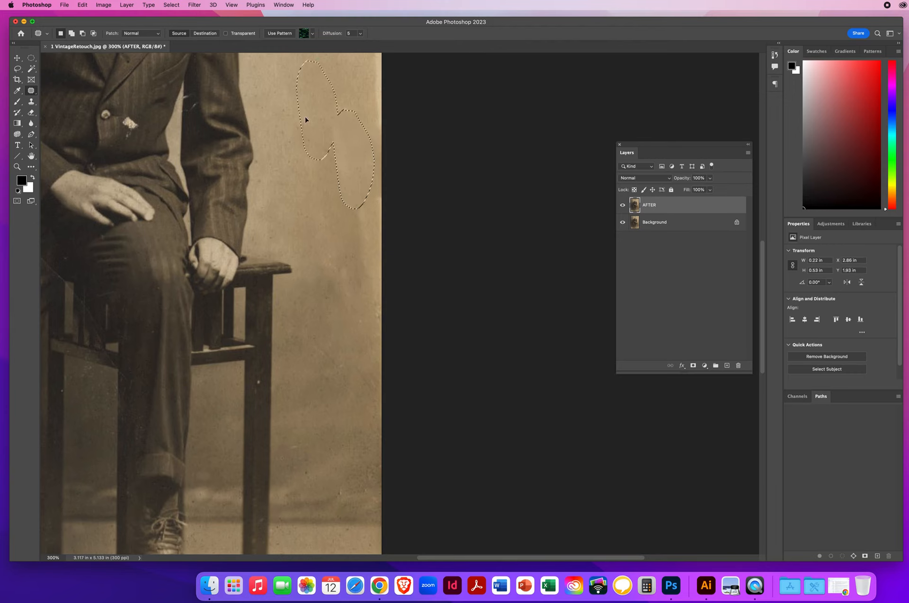
{"action": "mouse_move", "coordinate": [330, 202]}
{"action": "left_mouse_down"}
{"action": "mouse_move", "coordinate": [356, 281]}
{"action": "mouse_move", "coordinate": [382, 272]}
{"action": "mouse_move", "coordinate": [380, 197]}
{"action": "mouse_move", "coordinate": [339, 185]}
{"action": "mouse_move", "coordinate": [323, 149]}
{"action": "left_mouse_up"}
{"action": "left_click", "coordinate": [371, 341]}
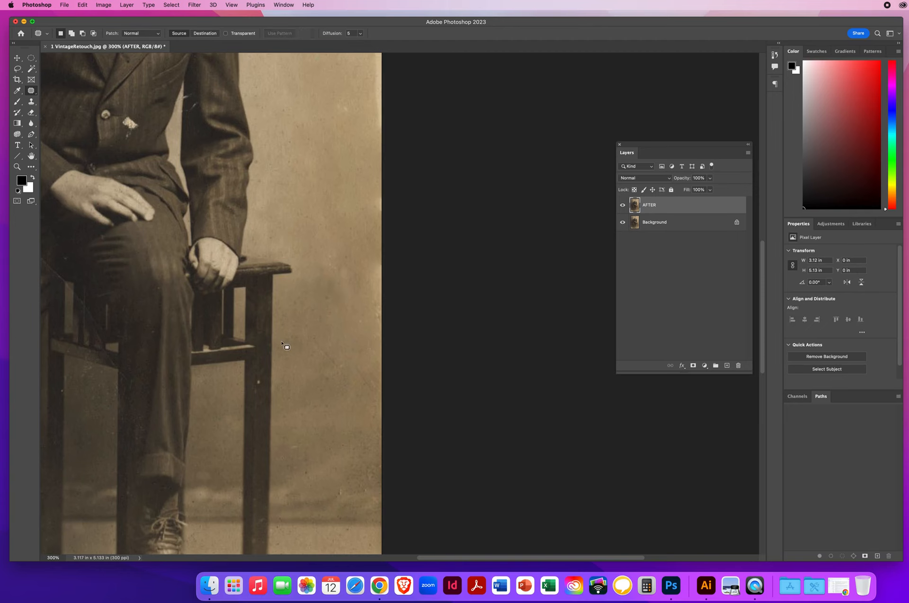
- Patch the light spot near the photo's right edge beside the boy's elbow and clear the selection
{"action": "scroll", "coordinate": [317, 179], "scroll_direction": "up", "scroll_amount": 10}
{"action": "scroll", "coordinate": [317, 180], "scroll_direction": "left", "scroll_amount": 2}
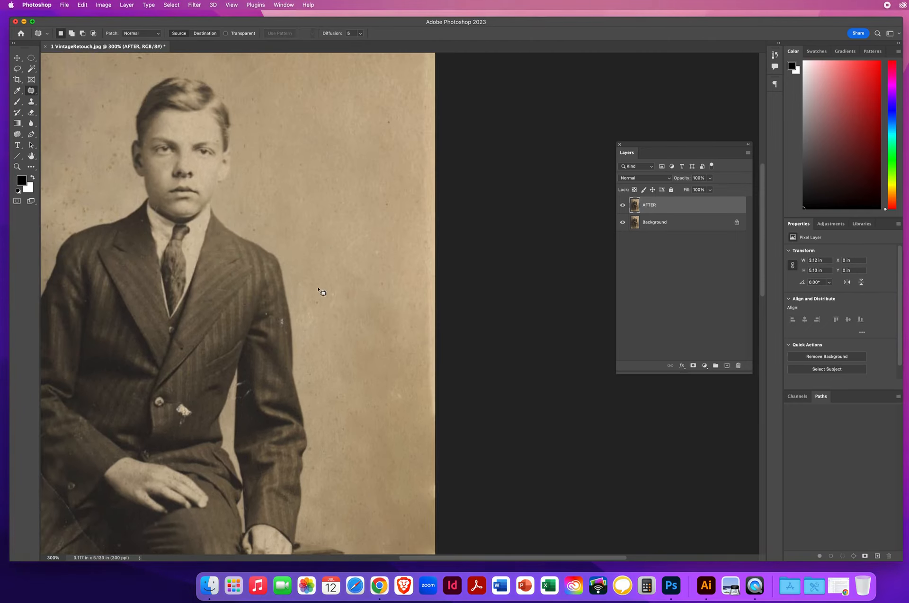
{"action": "mouse_move", "coordinate": [407, 392]}
{"action": "left_mouse_down"}
{"action": "mouse_move", "coordinate": [387, 393]}
{"action": "mouse_move", "coordinate": [410, 407]}
{"action": "mouse_move", "coordinate": [374, 356]}
{"action": "left_mouse_up"}
{"action": "scroll", "coordinate": [365, 268], "scroll_direction": "up", "scroll_amount": 5}
{"action": "scroll", "coordinate": [365, 268], "scroll_direction": "left", "scroll_amount": 2}
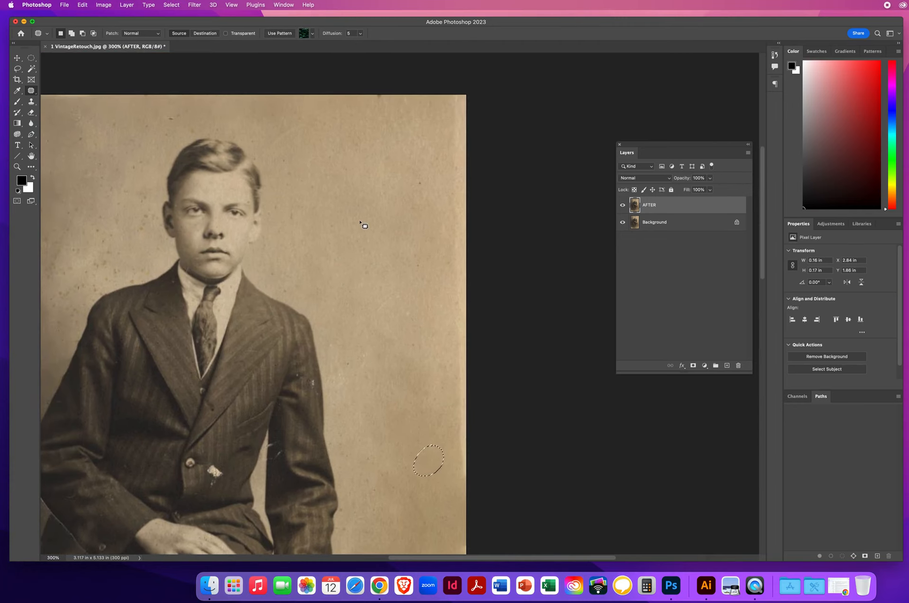
{"action": "scroll", "coordinate": [388, 339], "scroll_direction": "down", "scroll_amount": 5}
{"action": "scroll", "coordinate": [387, 339], "scroll_direction": "left", "scroll_amount": 2}
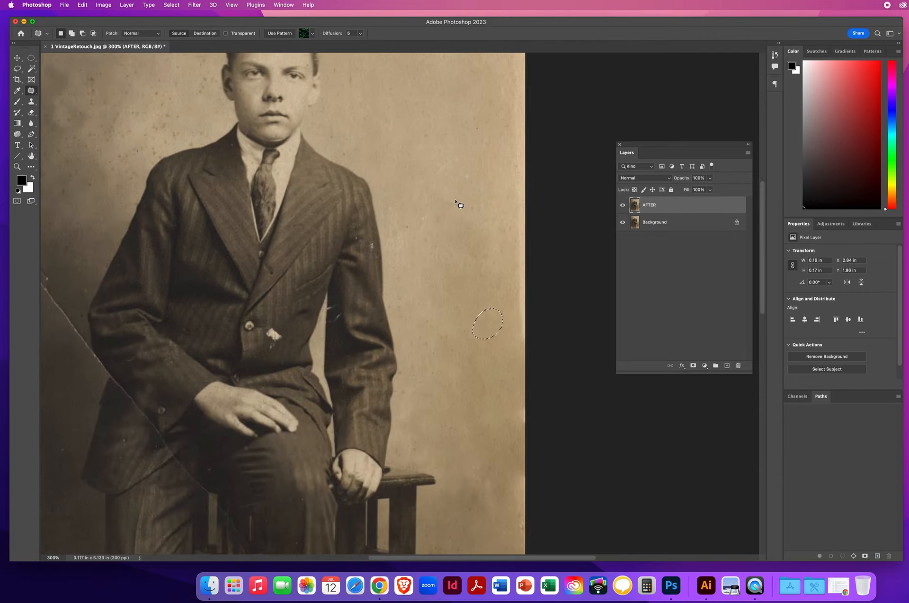
{"action": "key", "text": "super+d"}
- Patch the dark specks on the backdrop to the left of the boy's head with nearby clean texture
{"action": "left_click", "coordinate": [17, 167]}
{"action": "scroll", "coordinate": [275, 302], "scroll_direction": "left", "scroll_amount": 5}
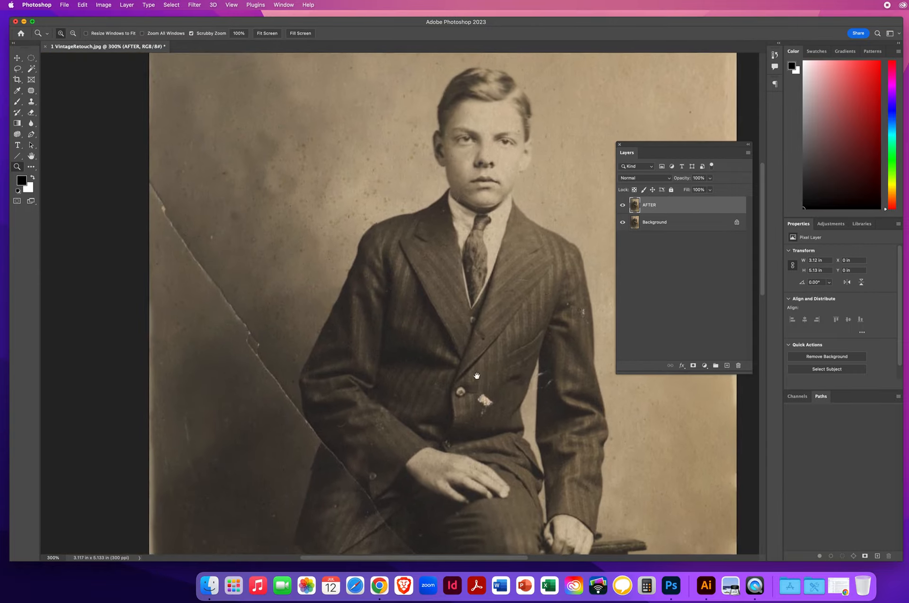
{"action": "scroll", "coordinate": [331, 284], "scroll_direction": "up", "scroll_amount": 3}
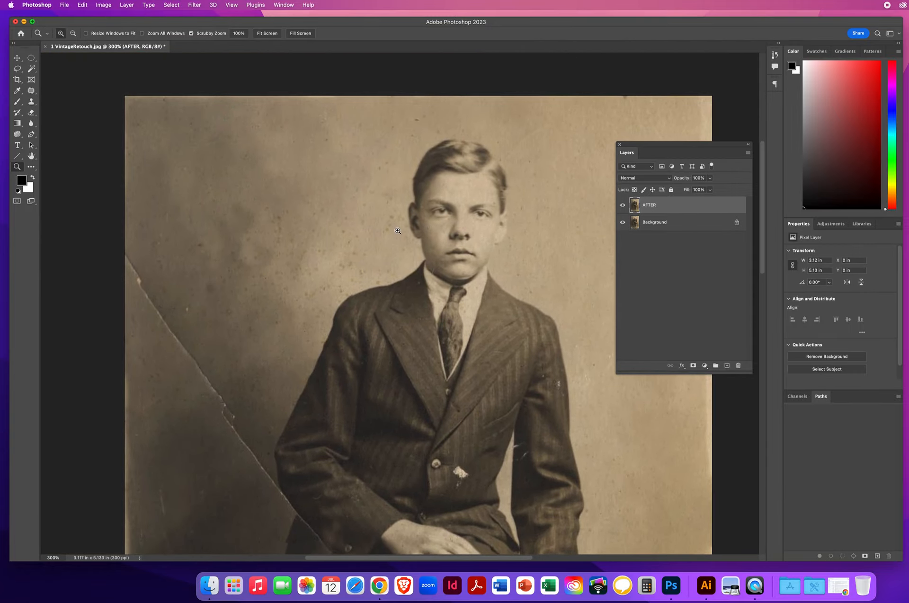
{"action": "left_click", "coordinate": [397, 230]}
{"action": "left_click", "coordinate": [415, 323]}
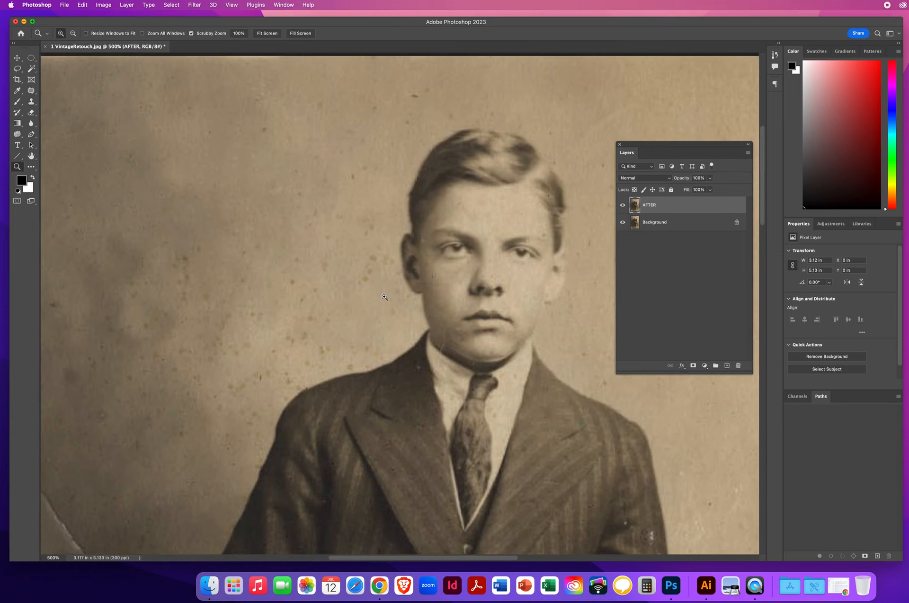
{"action": "left_click", "coordinate": [32, 91]}
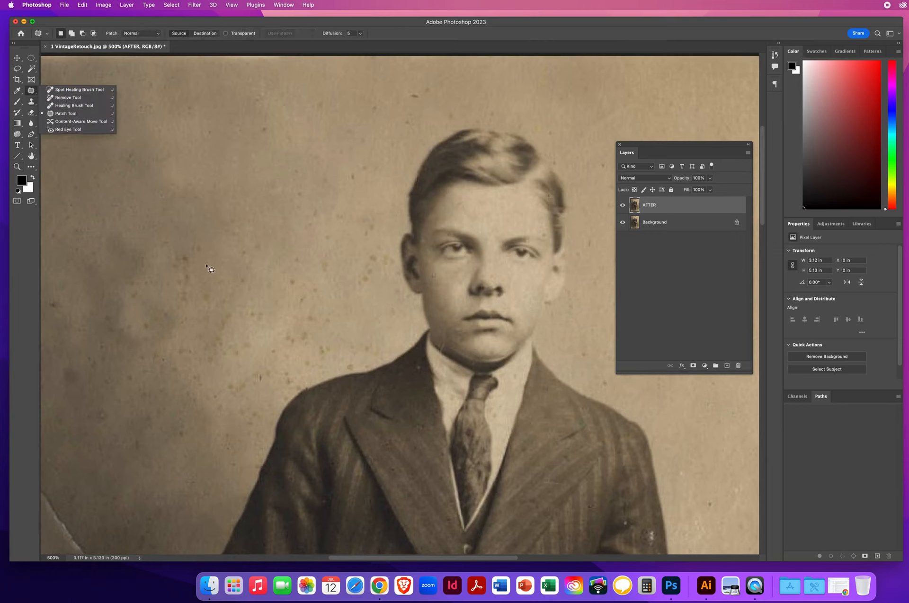
{"action": "mouse_move", "coordinate": [180, 243]}
{"action": "left_mouse_down"}
{"action": "mouse_move", "coordinate": [170, 304]}
{"action": "mouse_move", "coordinate": [199, 303]}
{"action": "mouse_move", "coordinate": [205, 258]}
{"action": "mouse_move", "coordinate": [193, 235]}
{"action": "left_mouse_up"}
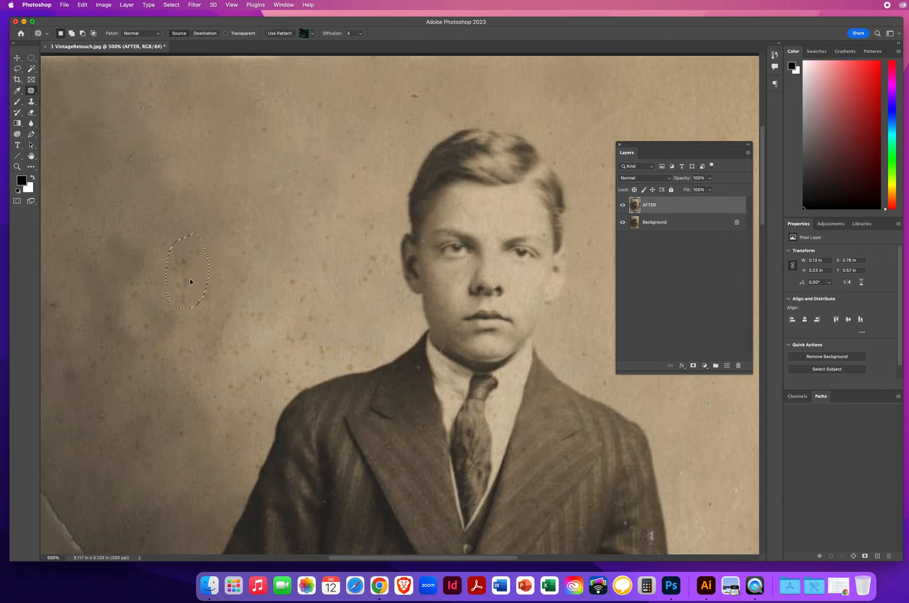
{"action": "mouse_move", "coordinate": [226, 277]}
{"action": "left_mouse_down"}
{"action": "mouse_move", "coordinate": [194, 289]}
{"action": "mouse_move", "coordinate": [199, 308]}
{"action": "mouse_move", "coordinate": [229, 290]}
{"action": "mouse_move", "coordinate": [206, 241]}
{"action": "mouse_move", "coordinate": [225, 210]}
{"action": "mouse_move", "coordinate": [219, 244]}
{"action": "mouse_move", "coordinate": [249, 264]}
{"action": "mouse_move", "coordinate": [268, 243]}
{"action": "mouse_move", "coordinate": [247, 215]}
{"action": "left_mouse_up"}
{"action": "left_click", "coordinate": [175, 254]}
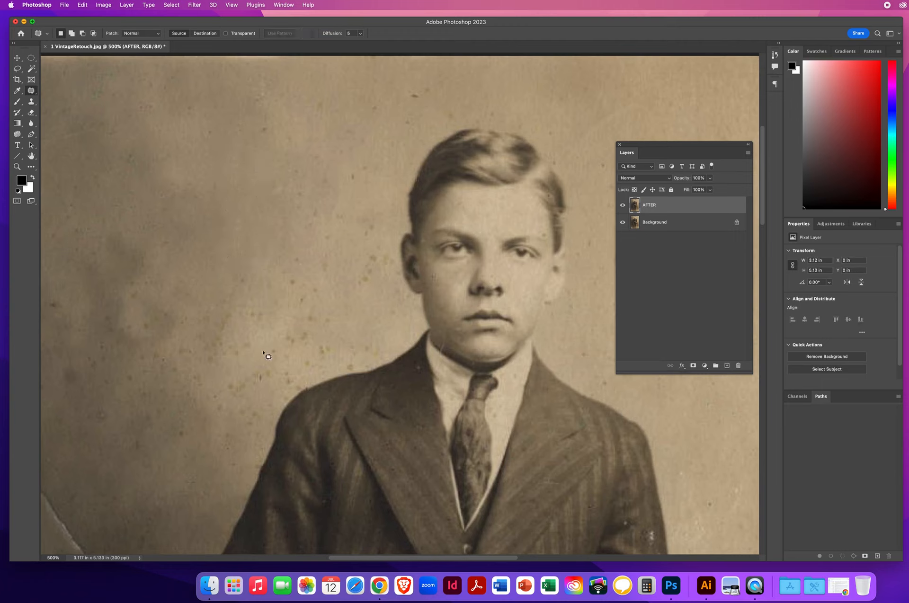
{"action": "mouse_move", "coordinate": [381, 256]}
{"action": "left_mouse_down"}
{"action": "mouse_move", "coordinate": [347, 276]}
{"action": "mouse_move", "coordinate": [352, 303]}
{"action": "mouse_move", "coordinate": [382, 282]}
{"action": "mouse_move", "coordinate": [380, 256]}
{"action": "left_mouse_up"}
{"action": "left_click", "coordinate": [342, 311]}
- Paint out the specks between the boy's face and left-side shoulder with the Spot Healing Brush at size 11
{"action": "right_click", "coordinate": [31, 92]}
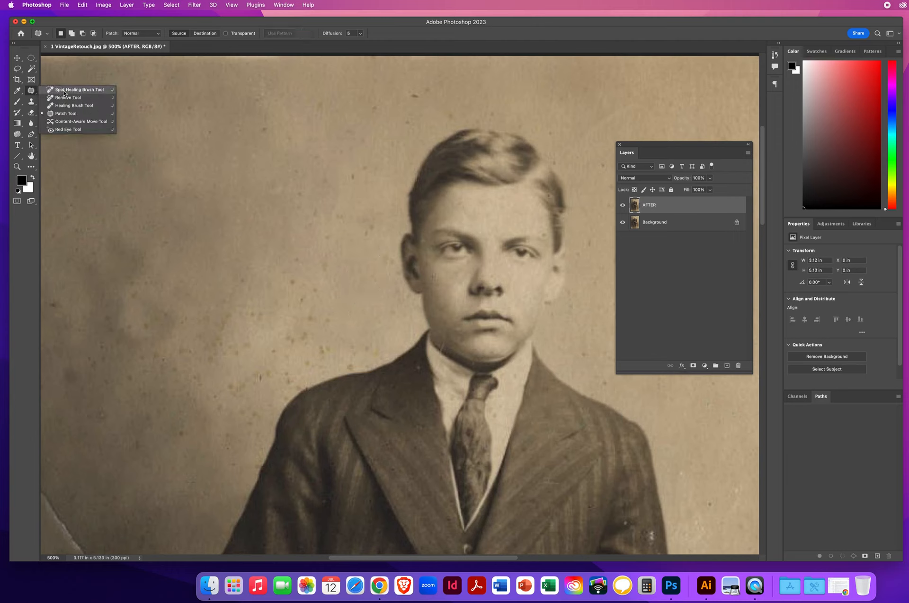
{"action": "left_click", "coordinate": [66, 90]}
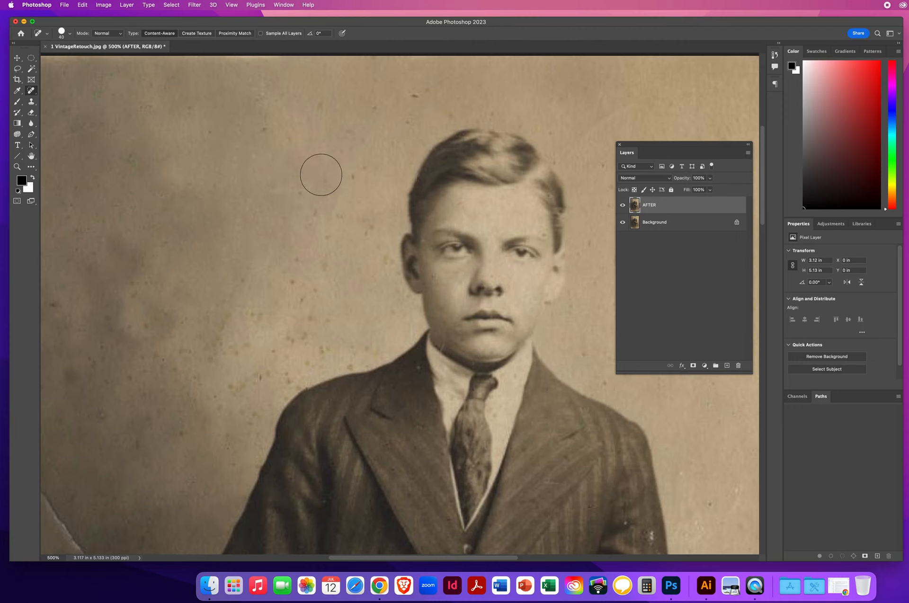
{"action": "left_click_drag", "start_coordinate": [321, 174], "coordinate": [289, 173]}
{"action": "left_click_drag", "start_coordinate": [317, 355], "coordinate": [329, 346]}
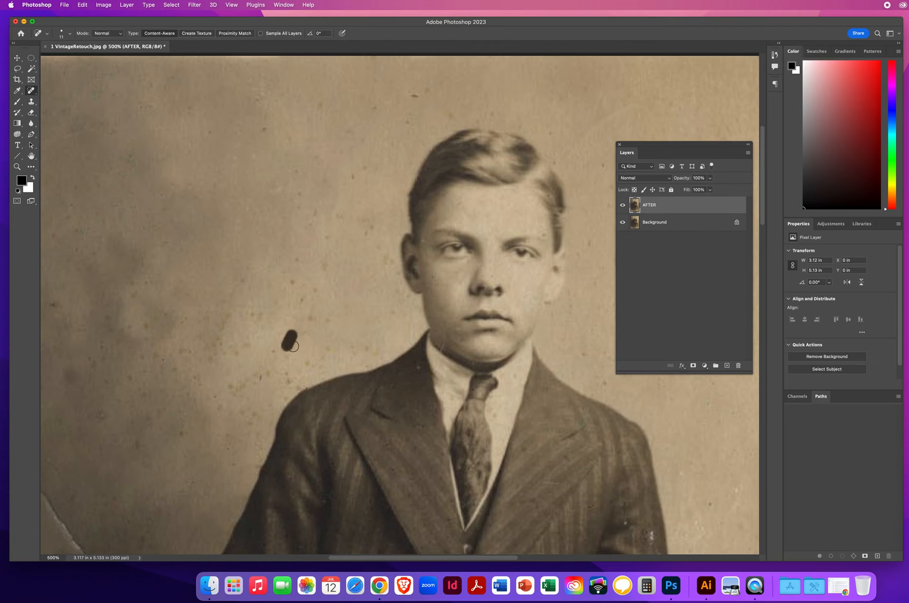
{"action": "left_click_drag", "start_coordinate": [323, 290], "coordinate": [291, 294]}
{"action": "left_click_drag", "start_coordinate": [300, 253], "coordinate": [298, 273]}
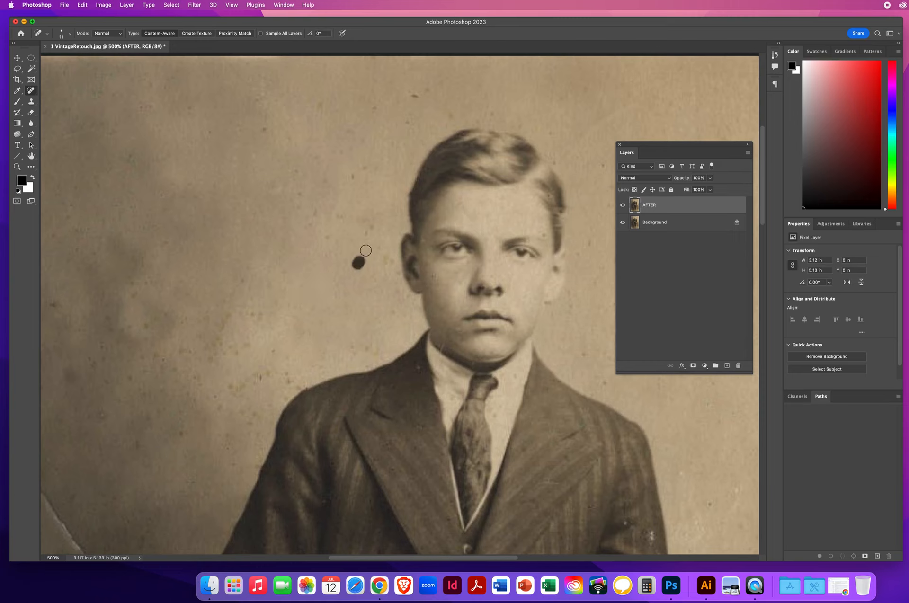
{"action": "left_click_drag", "start_coordinate": [367, 213], "coordinate": [393, 278]}
{"action": "mouse_move", "coordinate": [387, 273]}
{"action": "left_mouse_down"}
{"action": "mouse_move", "coordinate": [429, 263]}
{"action": "mouse_move", "coordinate": [431, 284]}
{"action": "mouse_move", "coordinate": [381, 303]}
{"action": "left_mouse_up"}
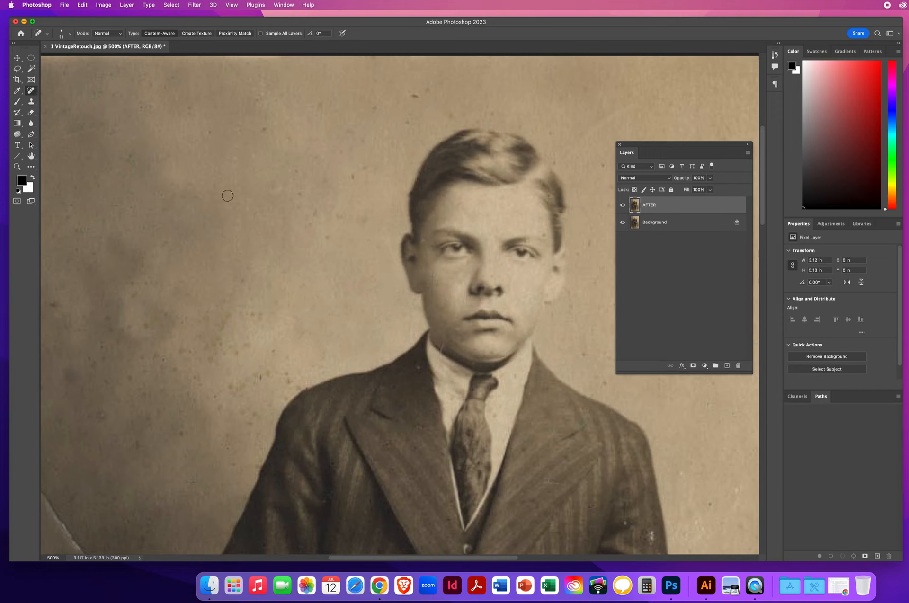
- Undo the last Spot Healing Brush stroke, and paint out the specks above and to the left of the boy's head
{"action": "left_click", "coordinate": [83, 4]}
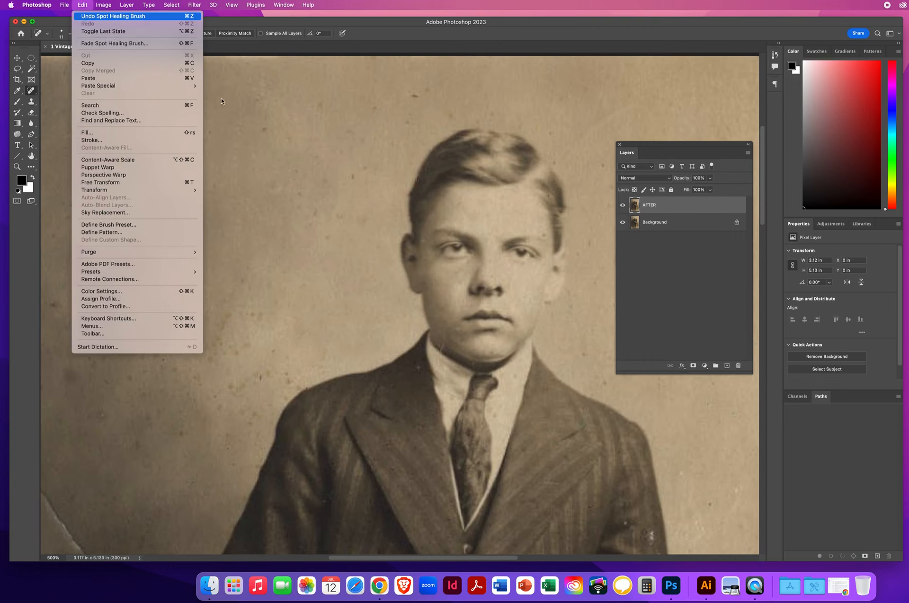
{"action": "left_click", "coordinate": [113, 16]}
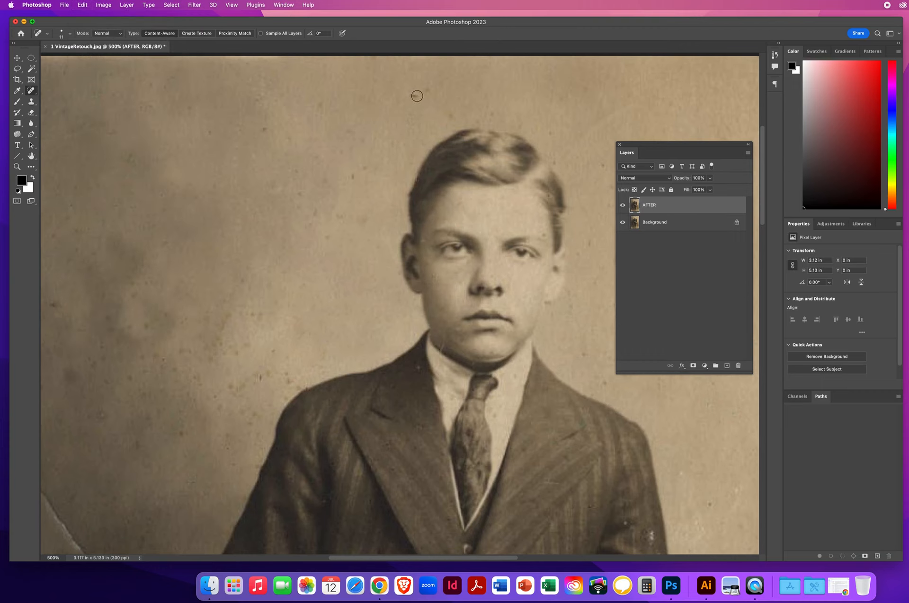
{"action": "mouse_move", "coordinate": [417, 95]}
{"action": "left_mouse_down"}
{"action": "mouse_move", "coordinate": [443, 98]}
{"action": "mouse_move", "coordinate": [460, 116]}
{"action": "left_mouse_up"}
{"action": "left_click", "coordinate": [322, 179]}
{"action": "mouse_move", "coordinate": [302, 191]}
{"action": "left_mouse_down"}
{"action": "mouse_move", "coordinate": [323, 179]}
{"action": "mouse_move", "coordinate": [333, 204]}
{"action": "mouse_move", "coordinate": [319, 160]}
{"action": "mouse_move", "coordinate": [288, 170]}
{"action": "left_mouse_up"}
- Paint out the specks on the backdrop above the left-side shoulder and compare the AFTER layer with the original
{"action": "left_click_drag", "start_coordinate": [289, 369], "coordinate": [283, 393]}
{"action": "left_click_drag", "start_coordinate": [289, 350], "coordinate": [291, 354]}
{"action": "mouse_move", "coordinate": [235, 391]}
{"action": "left_mouse_down"}
{"action": "mouse_move", "coordinate": [243, 426]}
{"action": "mouse_move", "coordinate": [258, 434]}
{"action": "left_mouse_up"}
{"action": "mouse_move", "coordinate": [250, 331]}
{"action": "left_mouse_down"}
{"action": "mouse_move", "coordinate": [223, 371]}
{"action": "mouse_move", "coordinate": [218, 331]}
{"action": "left_mouse_up"}
{"action": "mouse_move", "coordinate": [257, 303]}
{"action": "left_mouse_down"}
{"action": "mouse_move", "coordinate": [240, 323]}
{"action": "mouse_move", "coordinate": [252, 326]}
{"action": "mouse_move", "coordinate": [292, 293]}
{"action": "mouse_move", "coordinate": [269, 271]}
{"action": "mouse_move", "coordinate": [278, 278]}
{"action": "mouse_move", "coordinate": [224, 294]}
{"action": "mouse_move", "coordinate": [222, 314]}
{"action": "left_mouse_up"}
{"action": "mouse_move", "coordinate": [306, 329]}
{"action": "left_mouse_down"}
{"action": "mouse_move", "coordinate": [282, 316]}
{"action": "mouse_move", "coordinate": [263, 322]}
{"action": "left_mouse_up"}
{"action": "left_click_drag", "start_coordinate": [294, 378], "coordinate": [289, 381]}
{"action": "left_click", "coordinate": [623, 205]}
{"action": "left_click", "coordinate": [623, 205]}
- Heal the specks on the upper backdrop between the boy's hair and the photo's left side
{"action": "left_click_drag", "start_coordinate": [269, 297], "coordinate": [440, 366]}
{"action": "mouse_move", "coordinate": [415, 176]}
{"action": "left_mouse_down"}
{"action": "mouse_move", "coordinate": [441, 163]}
{"action": "mouse_move", "coordinate": [521, 170]}
{"action": "left_mouse_up"}
{"action": "left_click", "coordinate": [496, 186]}
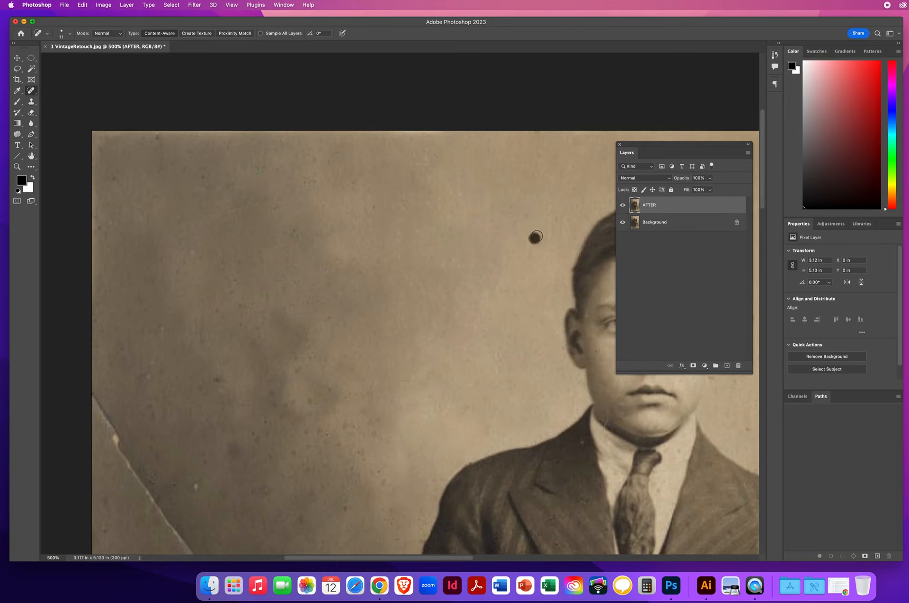
{"action": "mouse_move", "coordinate": [351, 216]}
{"action": "left_mouse_down"}
{"action": "mouse_move", "coordinate": [377, 214]}
{"action": "mouse_move", "coordinate": [397, 258]}
{"action": "left_mouse_up"}
{"action": "left_click_drag", "start_coordinate": [355, 184], "coordinate": [343, 194]}
{"action": "left_click", "coordinate": [327, 154]}
{"action": "left_click_drag", "start_coordinate": [335, 147], "coordinate": [268, 171]}
- Brush out the marks running down the middle of the backdrop left of the boy with the Spot Healing Brush
{"action": "mouse_move", "coordinate": [274, 141]}
{"action": "left_mouse_down"}
{"action": "mouse_move", "coordinate": [257, 169]}
{"action": "mouse_move", "coordinate": [238, 175]}
{"action": "mouse_move", "coordinate": [259, 208]}
{"action": "mouse_move", "coordinate": [284, 215]}
{"action": "mouse_move", "coordinate": [316, 269]}
{"action": "mouse_move", "coordinate": [339, 277]}
{"action": "left_mouse_up"}
{"action": "mouse_move", "coordinate": [369, 245]}
{"action": "left_mouse_down"}
{"action": "mouse_move", "coordinate": [363, 276]}
{"action": "mouse_move", "coordinate": [377, 273]}
{"action": "left_mouse_up"}
{"action": "mouse_move", "coordinate": [320, 293]}
{"action": "left_mouse_down"}
{"action": "mouse_move", "coordinate": [325, 326]}
{"action": "mouse_move", "coordinate": [293, 380]}
{"action": "mouse_move", "coordinate": [339, 378]}
{"action": "mouse_move", "coordinate": [348, 396]}
{"action": "left_mouse_up"}
{"action": "mouse_move", "coordinate": [354, 361]}
{"action": "left_mouse_down"}
{"action": "mouse_move", "coordinate": [353, 430]}
{"action": "mouse_move", "coordinate": [384, 452]}
{"action": "left_mouse_up"}
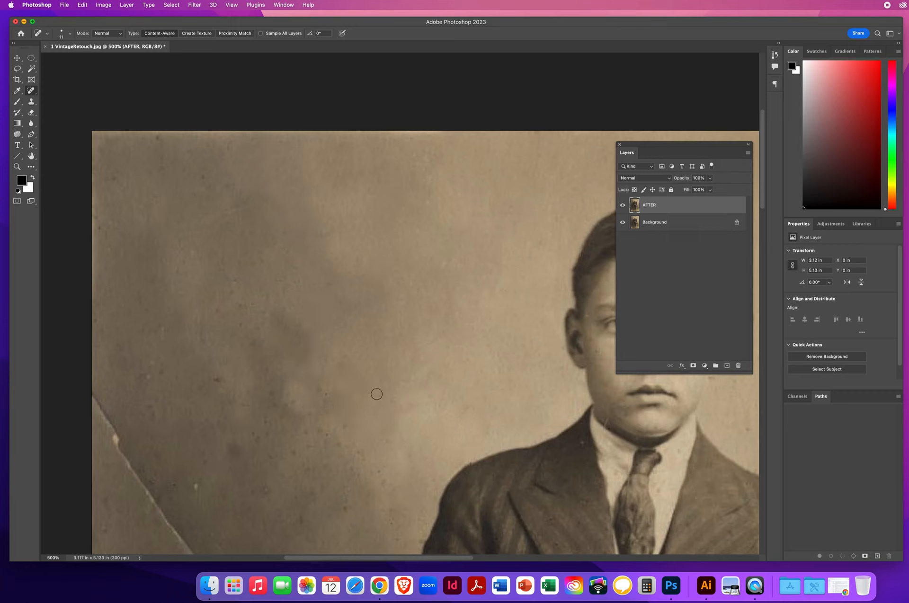
- Heal the cluster of dark specks on the backdrop between the torn crease and the left-side shoulder
{"action": "mouse_move", "coordinate": [336, 386]}
{"action": "left_mouse_down"}
{"action": "mouse_move", "coordinate": [320, 400]}
{"action": "mouse_move", "coordinate": [331, 317]}
{"action": "mouse_move", "coordinate": [353, 393]}
{"action": "left_mouse_up"}
{"action": "mouse_move", "coordinate": [339, 434]}
{"action": "left_mouse_down"}
{"action": "mouse_move", "coordinate": [349, 411]}
{"action": "mouse_move", "coordinate": [386, 441]}
{"action": "mouse_move", "coordinate": [396, 486]}
{"action": "left_mouse_up"}
{"action": "mouse_move", "coordinate": [332, 368]}
{"action": "left_mouse_down"}
{"action": "mouse_move", "coordinate": [323, 394]}
{"action": "mouse_move", "coordinate": [339, 450]}
{"action": "left_mouse_up"}
{"action": "mouse_move", "coordinate": [300, 396]}
{"action": "left_mouse_down"}
{"action": "mouse_move", "coordinate": [288, 379]}
{"action": "mouse_move", "coordinate": [245, 445]}
{"action": "mouse_move", "coordinate": [279, 444]}
{"action": "mouse_move", "coordinate": [322, 429]}
{"action": "left_mouse_up"}
{"action": "mouse_move", "coordinate": [336, 386]}
{"action": "left_mouse_down"}
{"action": "mouse_move", "coordinate": [312, 435]}
{"action": "mouse_move", "coordinate": [345, 429]}
{"action": "left_mouse_up"}
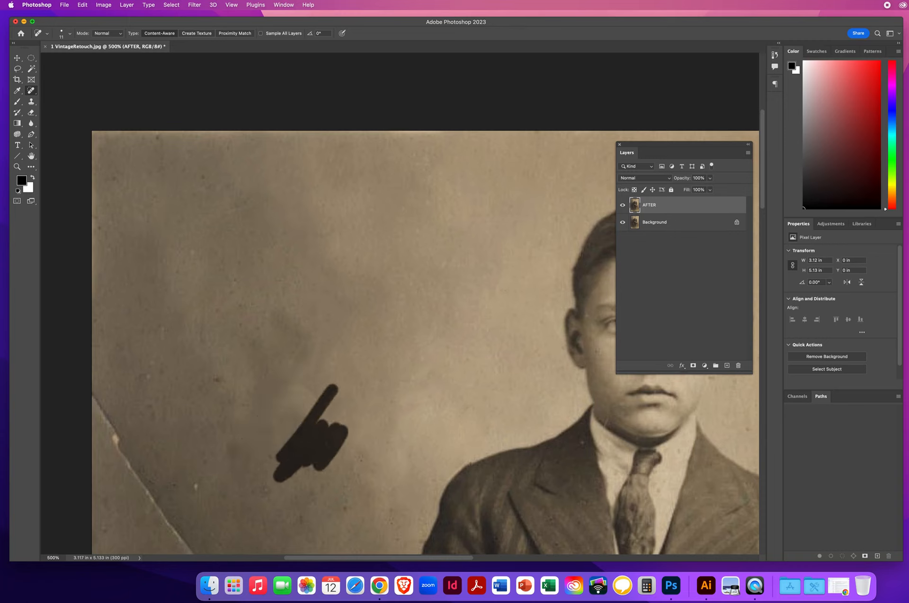
- Clean the spots and fine scratches from the backdrop's dark left side and the photo's upper-left corner
{"action": "left_click_drag", "start_coordinate": [223, 376], "coordinate": [237, 417]}
{"action": "mouse_move", "coordinate": [245, 304]}
{"action": "left_mouse_down"}
{"action": "mouse_move", "coordinate": [240, 337]}
{"action": "mouse_move", "coordinate": [263, 300]}
{"action": "mouse_move", "coordinate": [272, 303]}
{"action": "mouse_move", "coordinate": [213, 312]}
{"action": "mouse_move", "coordinate": [270, 233]}
{"action": "mouse_move", "coordinate": [296, 252]}
{"action": "mouse_move", "coordinate": [296, 301]}
{"action": "left_mouse_up"}
{"action": "mouse_move", "coordinate": [222, 178]}
{"action": "left_mouse_down"}
{"action": "mouse_move", "coordinate": [208, 192]}
{"action": "mouse_move", "coordinate": [217, 199]}
{"action": "mouse_move", "coordinate": [239, 183]}
{"action": "left_mouse_up"}
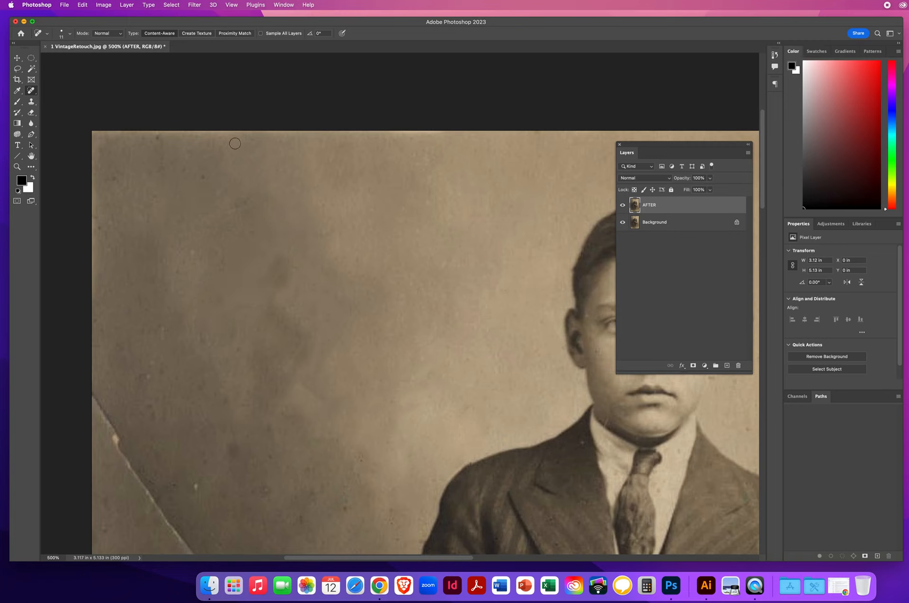
{"action": "mouse_move", "coordinate": [235, 144]}
{"action": "left_mouse_down"}
{"action": "mouse_move", "coordinate": [187, 157]}
{"action": "mouse_move", "coordinate": [217, 182]}
{"action": "mouse_move", "coordinate": [187, 209]}
{"action": "mouse_move", "coordinate": [209, 204]}
{"action": "left_mouse_up"}
{"action": "left_click_drag", "start_coordinate": [165, 141], "coordinate": [144, 140]}
{"action": "left_click_drag", "start_coordinate": [166, 148], "coordinate": [177, 163]}
{"action": "left_click_drag", "start_coordinate": [118, 165], "coordinate": [100, 289]}
{"action": "left_click_drag", "start_coordinate": [142, 213], "coordinate": [137, 290]}
{"action": "left_click_drag", "start_coordinate": [189, 280], "coordinate": [201, 236]}
- Paint out the small specks on the backdrop just above and right of the diagonal crease with the Spot Healing Brush
{"action": "mouse_move", "coordinate": [163, 326]}
{"action": "left_mouse_down"}
{"action": "mouse_move", "coordinate": [156, 371]}
{"action": "mouse_move", "coordinate": [150, 349]}
{"action": "left_mouse_up"}
{"action": "mouse_move", "coordinate": [157, 330]}
{"action": "left_mouse_down"}
{"action": "mouse_move", "coordinate": [169, 369]}
{"action": "mouse_move", "coordinate": [165, 430]}
{"action": "left_mouse_up"}
{"action": "left_click_drag", "start_coordinate": [170, 367], "coordinate": [174, 443]}
{"action": "mouse_move", "coordinate": [184, 365]}
{"action": "left_mouse_down"}
{"action": "mouse_move", "coordinate": [196, 378]}
{"action": "mouse_move", "coordinate": [200, 450]}
{"action": "left_mouse_up"}
{"action": "mouse_move", "coordinate": [203, 370]}
{"action": "left_mouse_down"}
{"action": "mouse_move", "coordinate": [201, 432]}
{"action": "mouse_move", "coordinate": [220, 450]}
{"action": "left_mouse_up"}
{"action": "left_click_drag", "start_coordinate": [226, 385], "coordinate": [227, 450]}
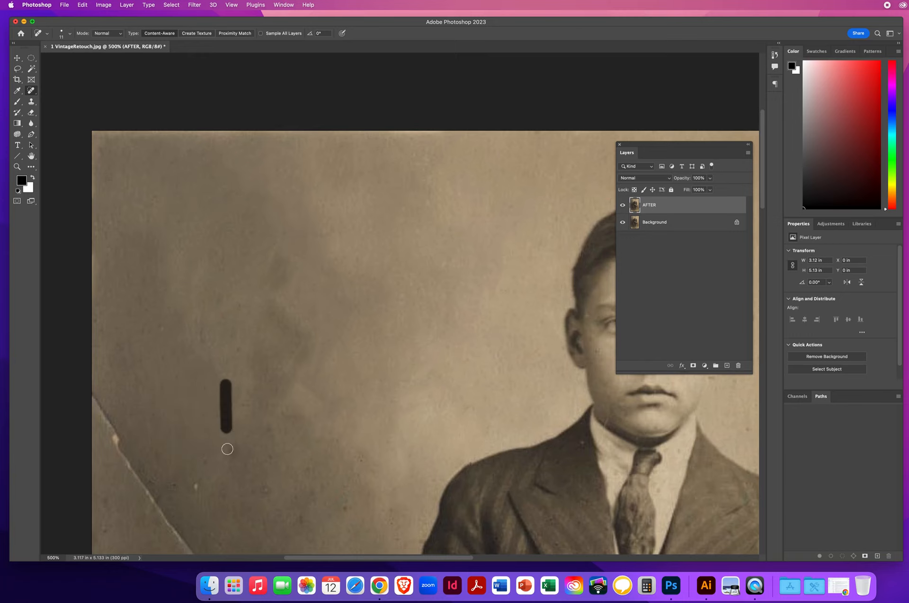
{"action": "mouse_move", "coordinate": [239, 408]}
{"action": "left_mouse_down"}
{"action": "mouse_move", "coordinate": [271, 420]}
{"action": "mouse_move", "coordinate": [272, 503]}
{"action": "left_mouse_up"}
{"action": "left_click", "coordinate": [294, 423]}
{"action": "left_click_drag", "start_coordinate": [311, 426], "coordinate": [313, 490]}
- Heal the specks on the lower backdrop between the diagonal crease and the boy's left-side sleeve
{"action": "mouse_move", "coordinate": [331, 420]}
{"action": "left_mouse_down"}
{"action": "mouse_move", "coordinate": [333, 485]}
{"action": "mouse_move", "coordinate": [282, 289]}
{"action": "left_mouse_up"}
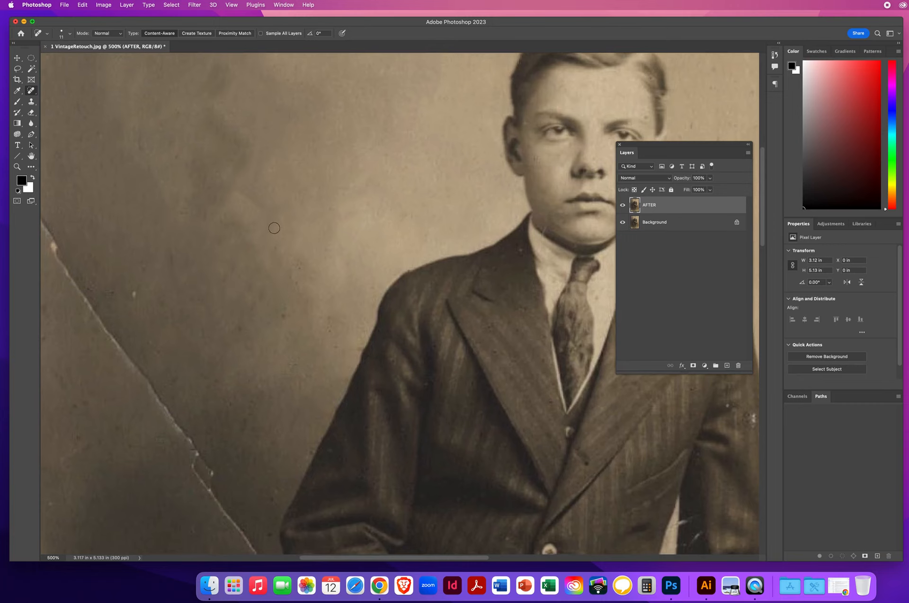
{"action": "left_click_drag", "start_coordinate": [274, 229], "coordinate": [270, 316]}
{"action": "left_click_drag", "start_coordinate": [304, 258], "coordinate": [286, 339]}
{"action": "mouse_move", "coordinate": [325, 316]}
{"action": "left_mouse_down"}
{"action": "mouse_move", "coordinate": [324, 351]}
{"action": "mouse_move", "coordinate": [358, 339]}
{"action": "left_mouse_up"}
{"action": "mouse_move", "coordinate": [310, 417]}
{"action": "left_mouse_down"}
{"action": "mouse_move", "coordinate": [278, 447]}
{"action": "mouse_move", "coordinate": [244, 426]}
{"action": "mouse_move", "coordinate": [245, 416]}
{"action": "left_mouse_up"}
{"action": "mouse_move", "coordinate": [234, 385]}
{"action": "left_mouse_down"}
{"action": "mouse_move", "coordinate": [220, 375]}
{"action": "mouse_move", "coordinate": [240, 307]}
{"action": "left_mouse_up"}
{"action": "mouse_move", "coordinate": [226, 345]}
{"action": "left_mouse_down"}
{"action": "mouse_move", "coordinate": [251, 304]}
{"action": "mouse_move", "coordinate": [269, 300]}
{"action": "mouse_move", "coordinate": [316, 334]}
{"action": "left_mouse_up"}
{"action": "left_click_drag", "start_coordinate": [320, 285], "coordinate": [322, 331]}
- Use the Patch Tool to replace the dark blotches on the backdrop left of the boy with cleaner texture, clearing each selection
{"action": "mouse_move", "coordinate": [281, 256]}
{"action": "left_mouse_down"}
{"action": "mouse_move", "coordinate": [272, 256]}
{"action": "mouse_move", "coordinate": [274, 395]}
{"action": "left_mouse_up"}
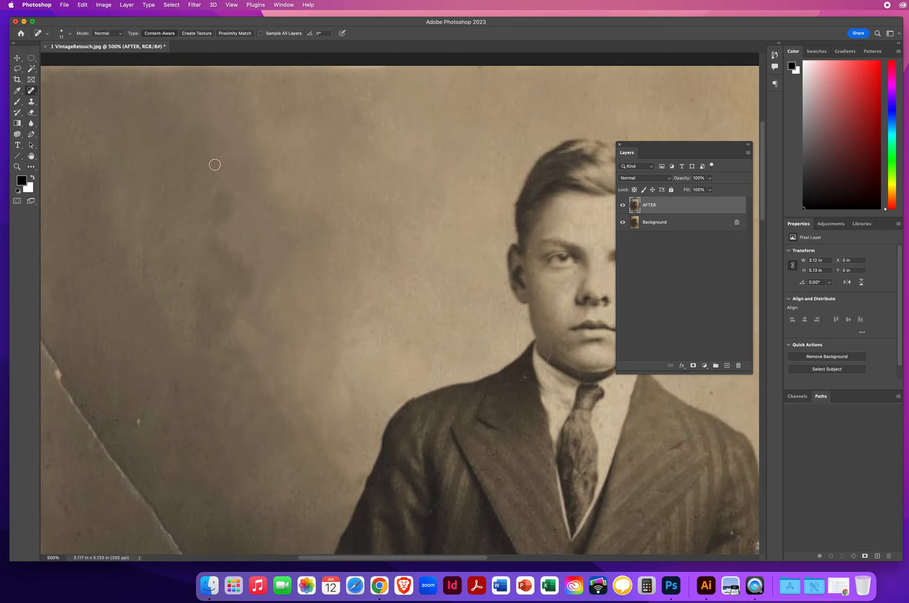
{"action": "right_click", "coordinate": [30, 92]}
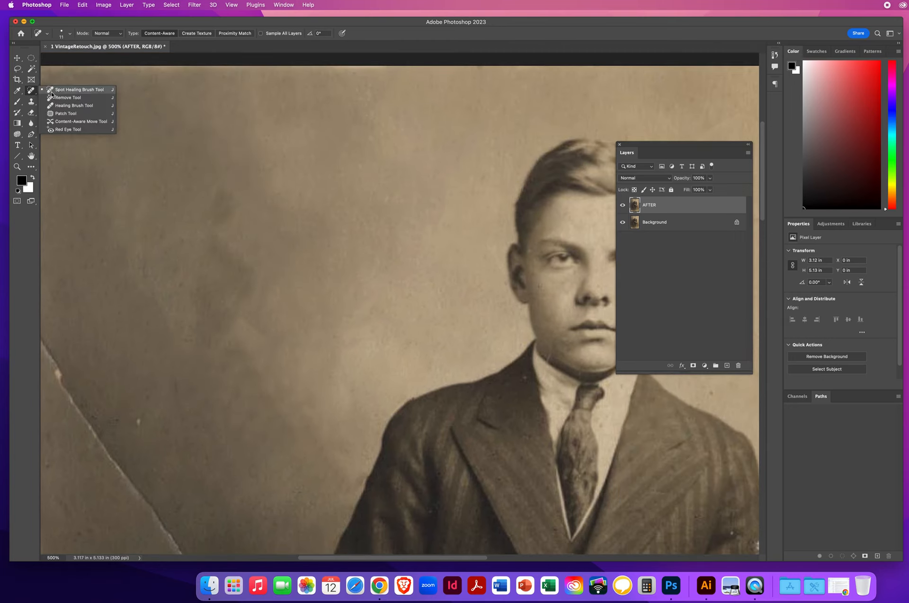
{"action": "left_click", "coordinate": [66, 114]}
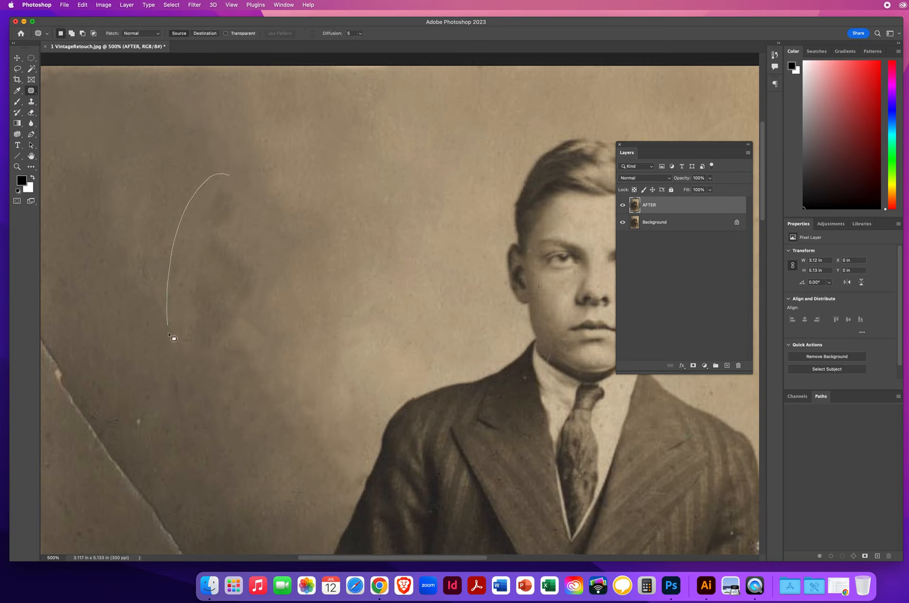
{"action": "left_click_drag", "start_coordinate": [261, 334], "coordinate": [261, 203]}
{"action": "mouse_move", "coordinate": [219, 276]}
{"action": "left_mouse_down"}
{"action": "mouse_move", "coordinate": [236, 262]}
{"action": "mouse_move", "coordinate": [335, 243]}
{"action": "mouse_move", "coordinate": [402, 266]}
{"action": "left_mouse_up"}
{"action": "key", "text": "cmd+d"}
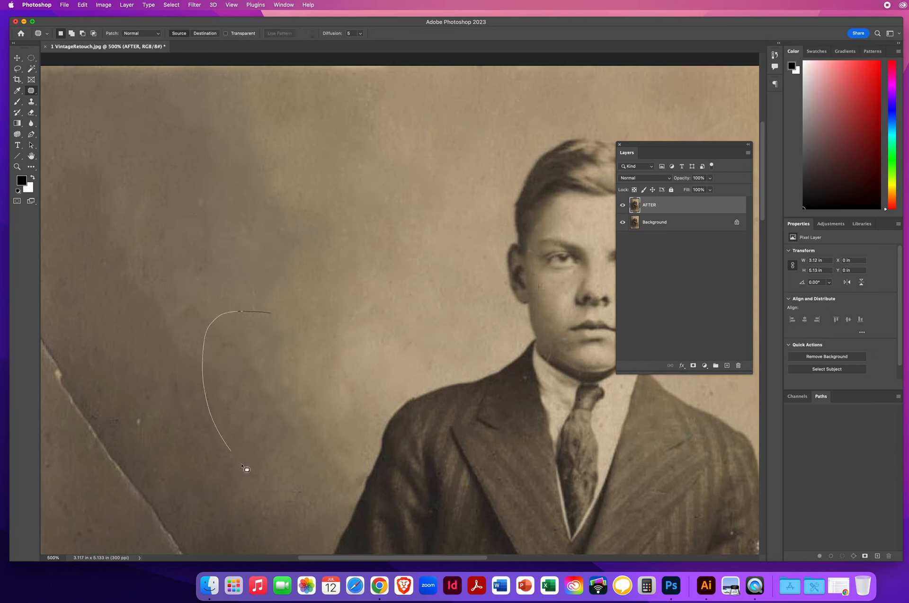
{"action": "mouse_move", "coordinate": [348, 475]}
{"action": "left_mouse_down"}
{"action": "mouse_move", "coordinate": [299, 330]}
{"action": "mouse_move", "coordinate": [252, 264]}
{"action": "left_mouse_up"}
{"action": "key", "text": "super+d"}
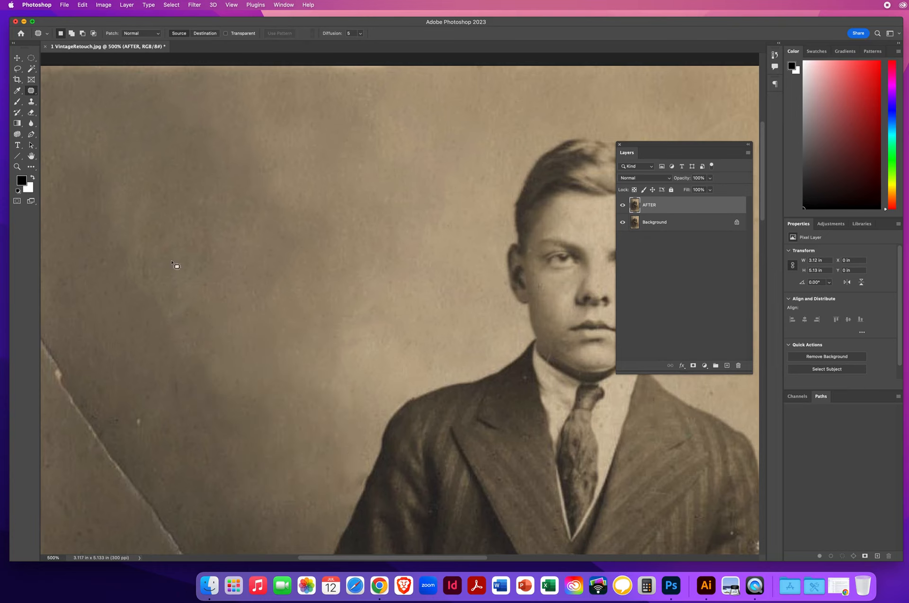
- Zoom out and toggle the AFTER layer's visibility to compare the retouched backdrop with the original
{"action": "left_click", "coordinate": [18, 167]}
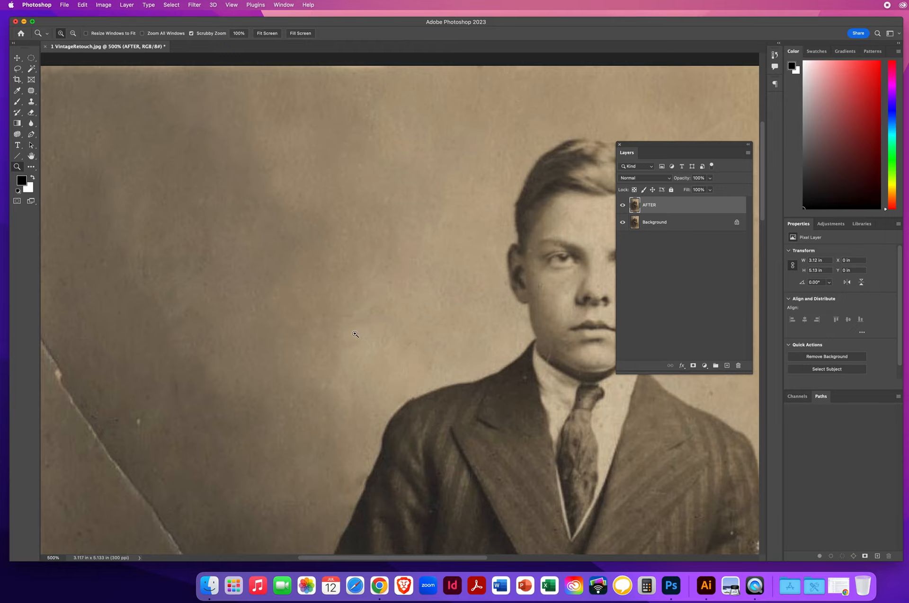
{"action": "scroll", "coordinate": [355, 334], "scroll_direction": "down", "scroll_amount": 5}
{"action": "scroll", "coordinate": [294, 258], "scroll_direction": "up", "scroll_amount": 3}
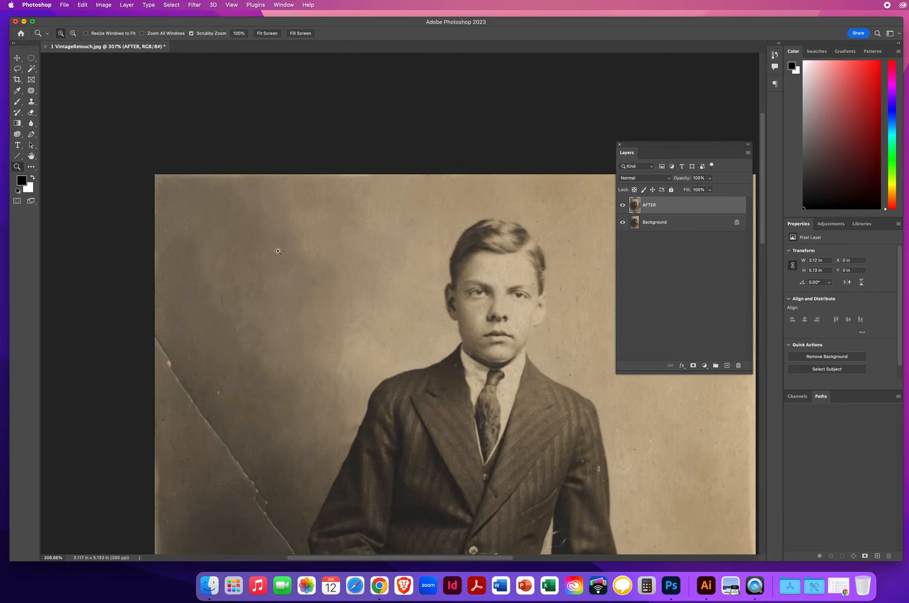
{"action": "left_click", "coordinate": [623, 205]}
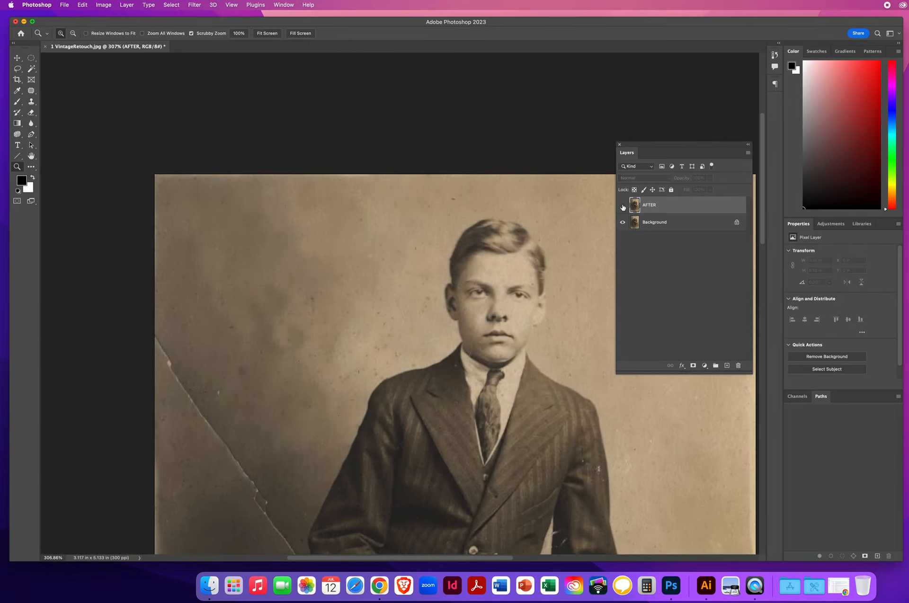
{"action": "left_click", "coordinate": [623, 205]}
{"action": "left_click", "coordinate": [623, 206]}
{"action": "left_click", "coordinate": [623, 206]}
{"action": "left_click", "coordinate": [623, 206]}
{"action": "left_click", "coordinate": [623, 206]}
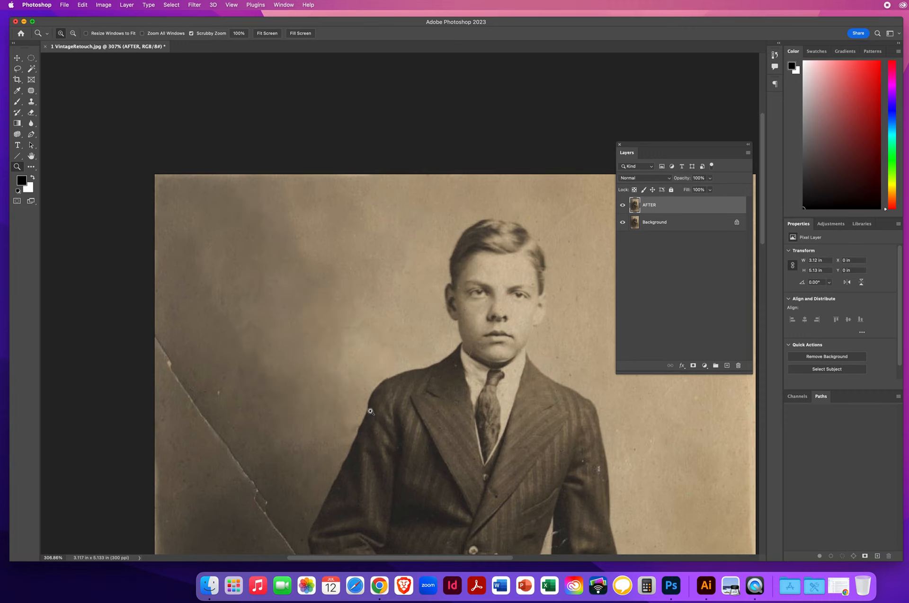
- Heal the specks on the upper backdrop right of the boy's head with the Spot Healing Brush at size 21
{"action": "left_click_drag", "start_coordinate": [413, 400], "coordinate": [134, 404]}
{"action": "left_click", "coordinate": [337, 331]}
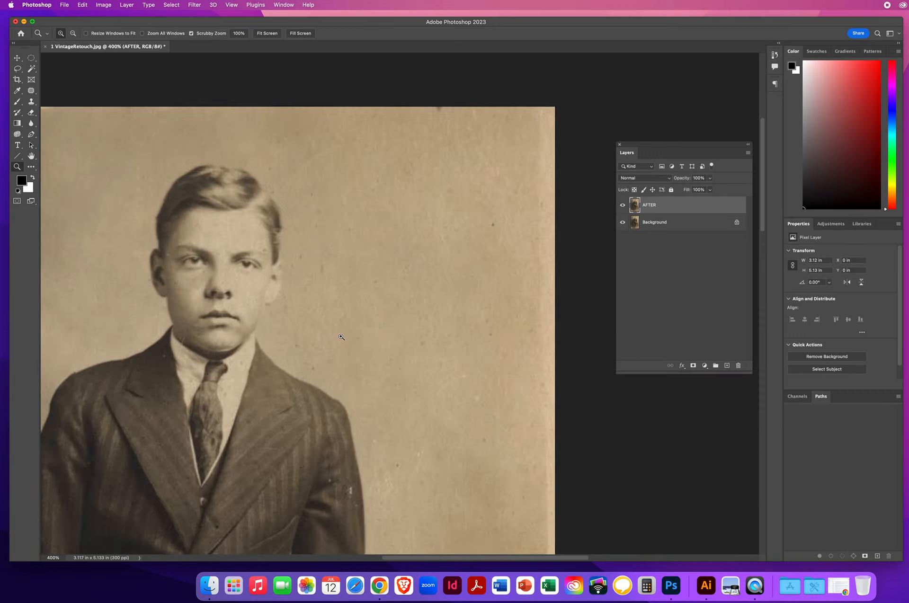
{"action": "left_click", "coordinate": [31, 91]}
{"action": "right_click", "coordinate": [31, 90]}
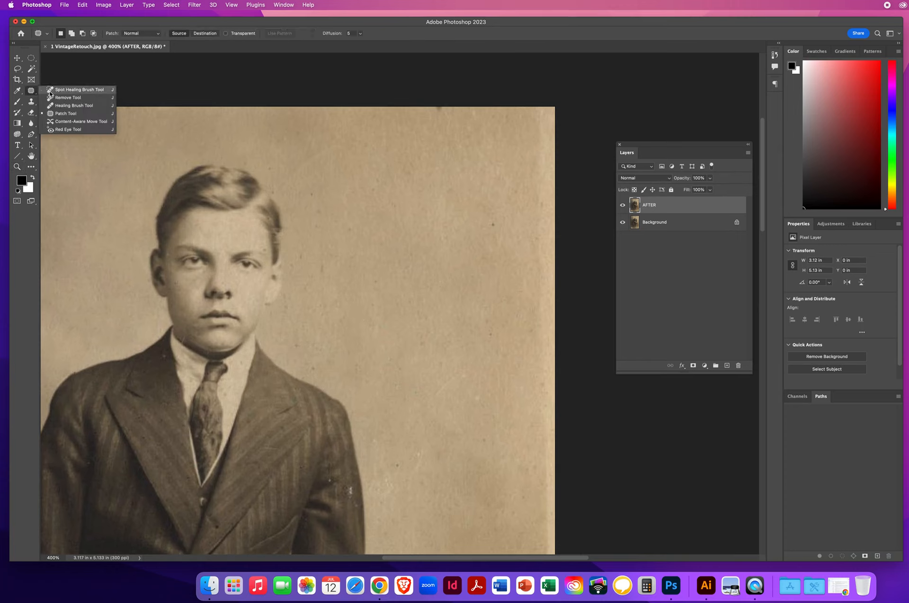
{"action": "left_click", "coordinate": [62, 91]}
{"action": "left_click_drag", "start_coordinate": [370, 261], "coordinate": [346, 259]}
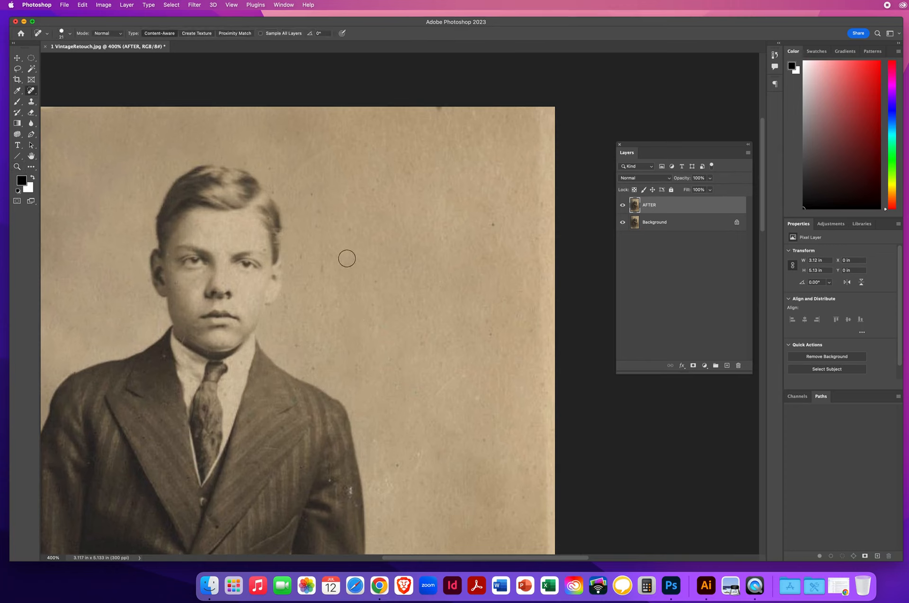
{"action": "left_click", "coordinate": [311, 194]}
{"action": "left_click", "coordinate": [342, 226]}
{"action": "left_click", "coordinate": [372, 194]}
{"action": "left_click", "coordinate": [352, 212]}
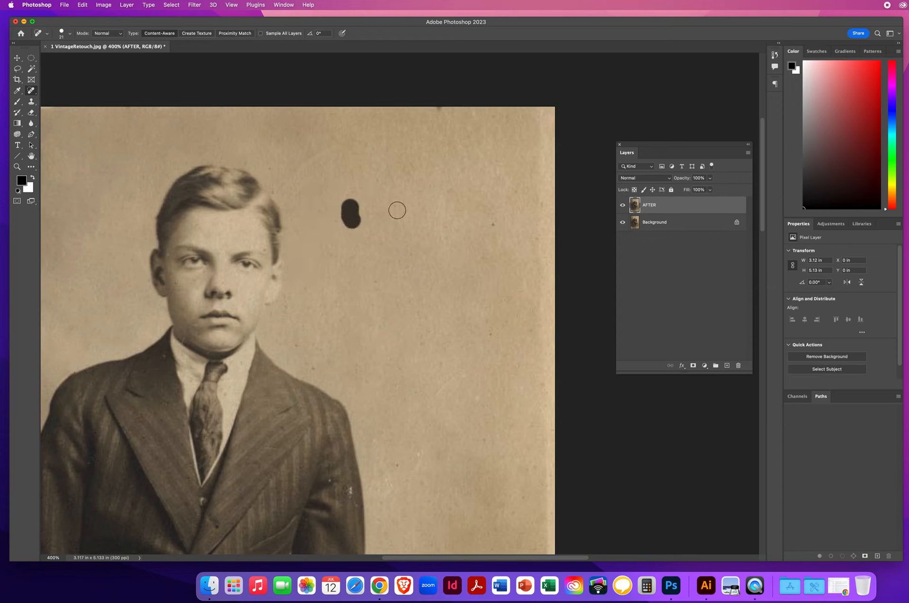
{"action": "left_click", "coordinate": [493, 224]}
{"action": "left_click", "coordinate": [490, 251]}
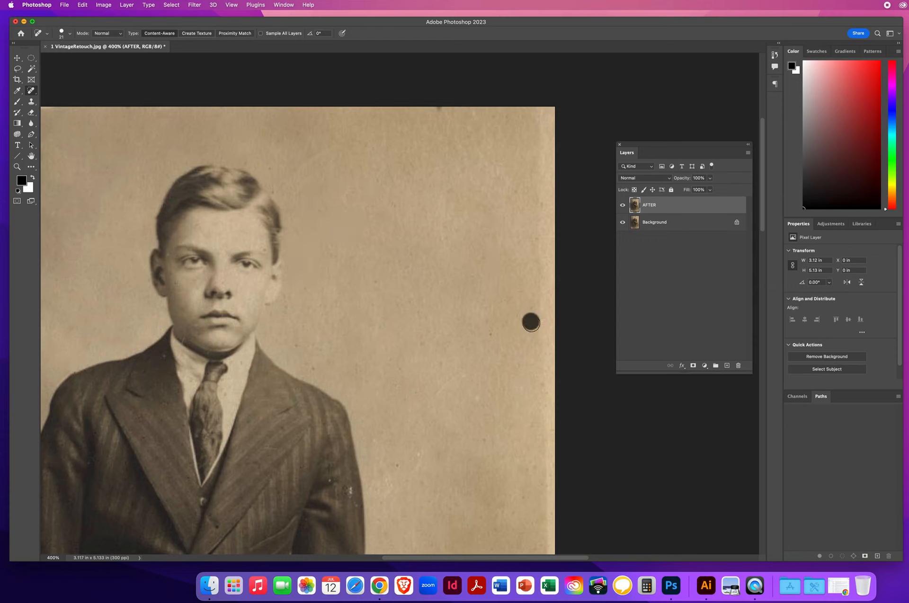
- Paint out the specks on the backdrop beside the right-side ear and above the right-side shoulder
{"action": "mouse_move", "coordinate": [445, 354]}
{"action": "left_mouse_down"}
{"action": "mouse_move", "coordinate": [435, 412]}
{"action": "mouse_move", "coordinate": [474, 413]}
{"action": "mouse_move", "coordinate": [481, 450]}
{"action": "left_mouse_up"}
{"action": "left_click_drag", "start_coordinate": [301, 330], "coordinate": [335, 349]}
{"action": "left_click_drag", "start_coordinate": [303, 260], "coordinate": [287, 308]}
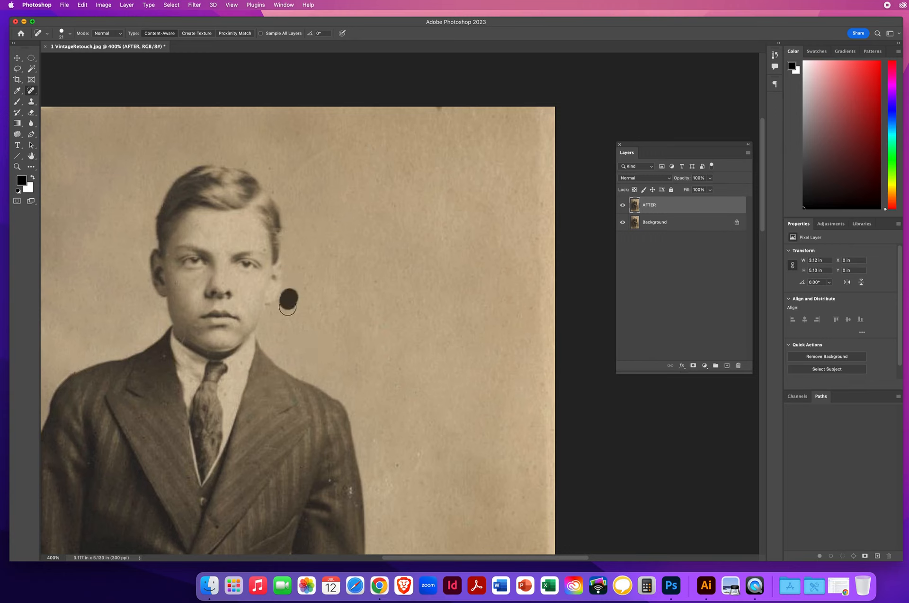
{"action": "left_click_drag", "start_coordinate": [335, 287], "coordinate": [336, 307]}
{"action": "mouse_move", "coordinate": [369, 276]}
{"action": "left_mouse_down"}
{"action": "mouse_move", "coordinate": [370, 316]}
{"action": "mouse_move", "coordinate": [421, 327]}
{"action": "left_mouse_up"}
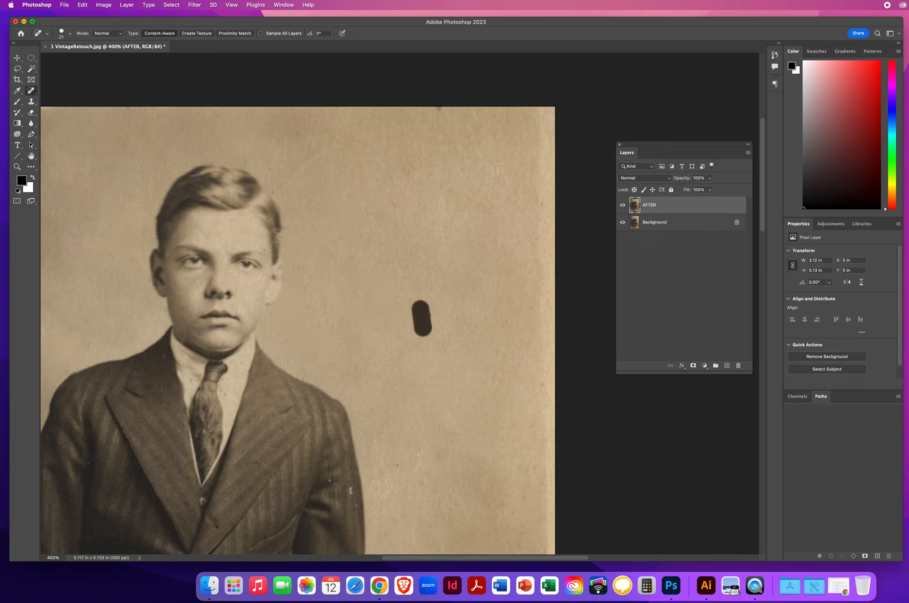
{"action": "mouse_move", "coordinate": [488, 350]}
{"action": "left_mouse_down"}
{"action": "mouse_move", "coordinate": [489, 375]}
{"action": "mouse_move", "coordinate": [514, 360]}
{"action": "left_mouse_up"}
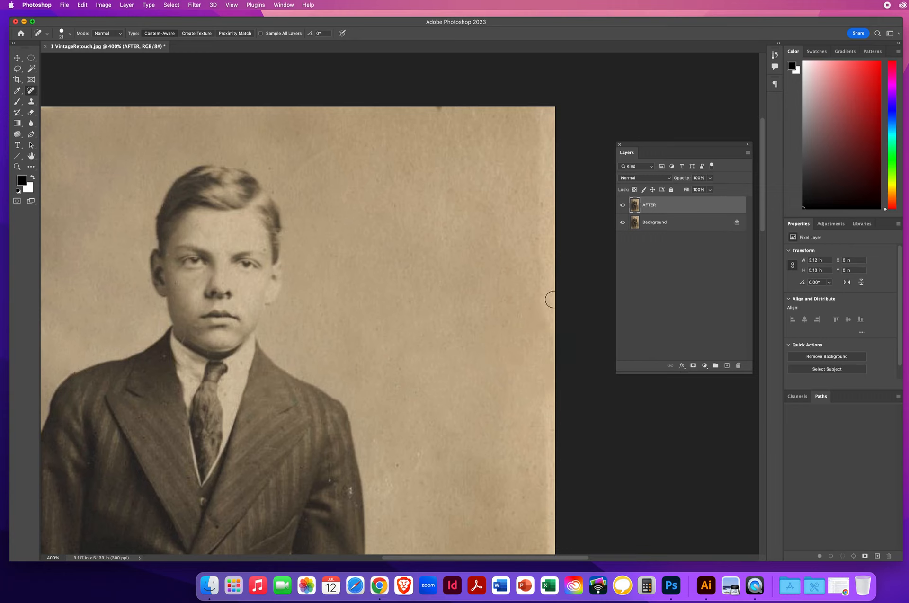
- Heal the spots along the photo's right edge and on the backdrop beside the boy's right-side upper arm
{"action": "left_click_drag", "start_coordinate": [549, 301], "coordinate": [546, 368]}
{"action": "left_click_drag", "start_coordinate": [528, 312], "coordinate": [523, 384]}
{"action": "mouse_move", "coordinate": [406, 398]}
{"action": "left_mouse_down"}
{"action": "mouse_move", "coordinate": [416, 469]}
{"action": "mouse_move", "coordinate": [396, 478]}
{"action": "mouse_move", "coordinate": [423, 479]}
{"action": "mouse_move", "coordinate": [433, 450]}
{"action": "mouse_move", "coordinate": [477, 497]}
{"action": "left_mouse_up"}
{"action": "mouse_move", "coordinate": [535, 458]}
{"action": "left_mouse_down"}
{"action": "mouse_move", "coordinate": [538, 498]}
{"action": "mouse_move", "coordinate": [520, 528]}
{"action": "left_mouse_up"}
{"action": "left_click", "coordinate": [506, 503]}
{"action": "left_click_drag", "start_coordinate": [488, 492], "coordinate": [487, 536]}
{"action": "mouse_move", "coordinate": [389, 478]}
{"action": "left_mouse_down"}
{"action": "mouse_move", "coordinate": [387, 486]}
{"action": "mouse_move", "coordinate": [409, 495]}
{"action": "left_mouse_up"}
- Brush away the remaining marks beside the boy's ear and in the photo's upper-right corner
{"action": "left_click_drag", "start_coordinate": [294, 302], "coordinate": [294, 301]}
{"action": "left_click_drag", "start_coordinate": [405, 298], "coordinate": [405, 312]}
{"action": "mouse_move", "coordinate": [493, 160]}
{"action": "left_mouse_down"}
{"action": "mouse_move", "coordinate": [493, 192]}
{"action": "mouse_move", "coordinate": [504, 206]}
{"action": "left_mouse_up"}
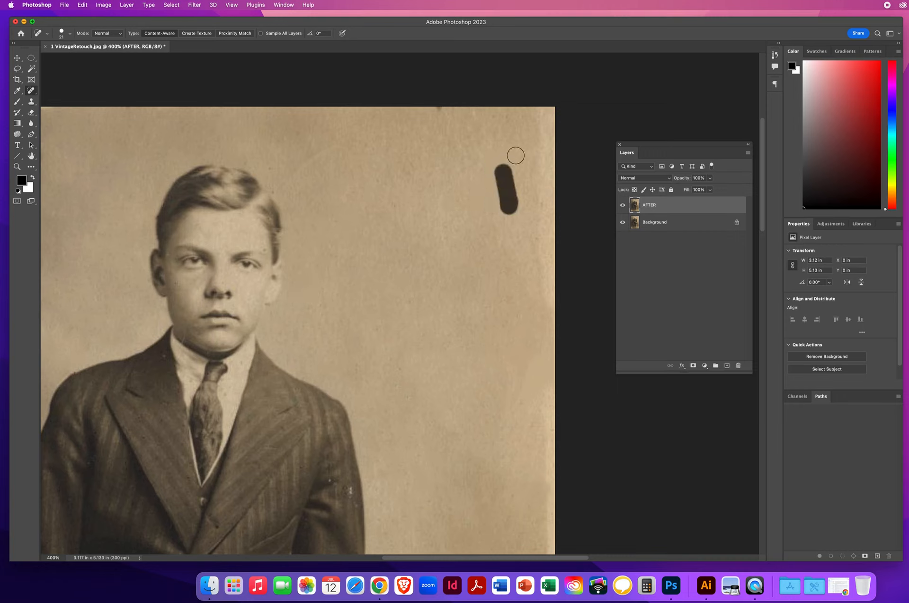
{"action": "left_click_drag", "start_coordinate": [494, 138], "coordinate": [494, 152]}
{"action": "left_click_drag", "start_coordinate": [501, 194], "coordinate": [474, 129]}
{"action": "left_click_drag", "start_coordinate": [450, 208], "coordinate": [449, 133]}
{"action": "left_click_drag", "start_coordinate": [416, 161], "coordinate": [416, 149]}
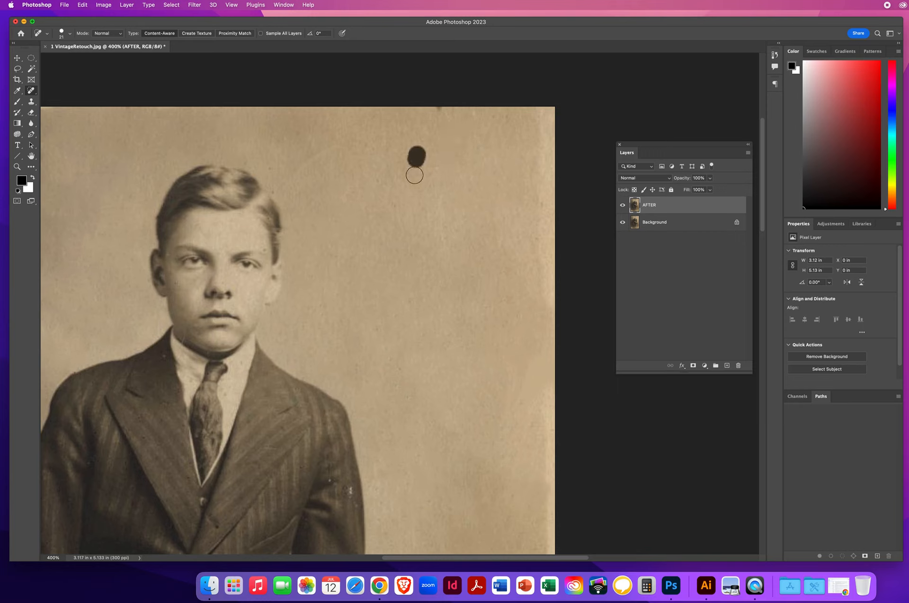
- Heal the faint scratches on the backdrop above and right of the boy's hair and along the photo's top edge
{"action": "left_click_drag", "start_coordinate": [350, 138], "coordinate": [297, 176]}
{"action": "left_click_drag", "start_coordinate": [290, 127], "coordinate": [275, 186]}
{"action": "left_click_drag", "start_coordinate": [388, 129], "coordinate": [419, 118]}
{"action": "left_click_drag", "start_coordinate": [431, 115], "coordinate": [497, 115]}
- Smooth the leftover specks across the middle of the backdrop right of the boy with the Spot Healing Brush
{"action": "left_click_drag", "start_coordinate": [390, 177], "coordinate": [410, 221]}
{"action": "mouse_move", "coordinate": [331, 281]}
{"action": "left_mouse_down"}
{"action": "mouse_move", "coordinate": [316, 308]}
{"action": "mouse_move", "coordinate": [361, 336]}
{"action": "mouse_move", "coordinate": [367, 381]}
{"action": "left_mouse_up"}
{"action": "mouse_move", "coordinate": [378, 329]}
{"action": "left_mouse_down"}
{"action": "mouse_move", "coordinate": [400, 371]}
{"action": "mouse_move", "coordinate": [493, 376]}
{"action": "left_mouse_up"}
{"action": "left_click_drag", "start_coordinate": [473, 301], "coordinate": [519, 293]}
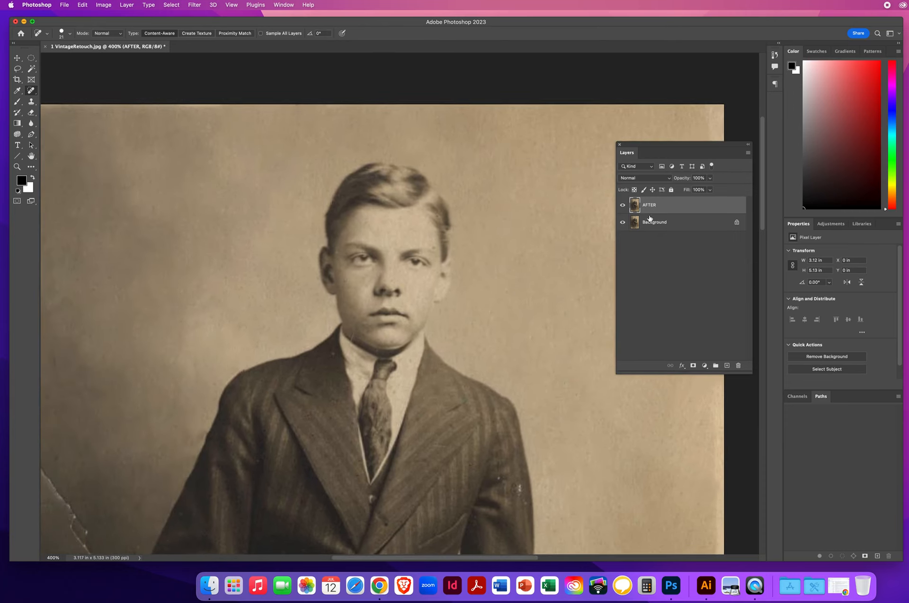
- Toggle the AFTER layer's visibility to check the healed areas around the boy's head against the original
{"action": "left_click", "coordinate": [623, 207]}
{"action": "left_click", "coordinate": [622, 205]}
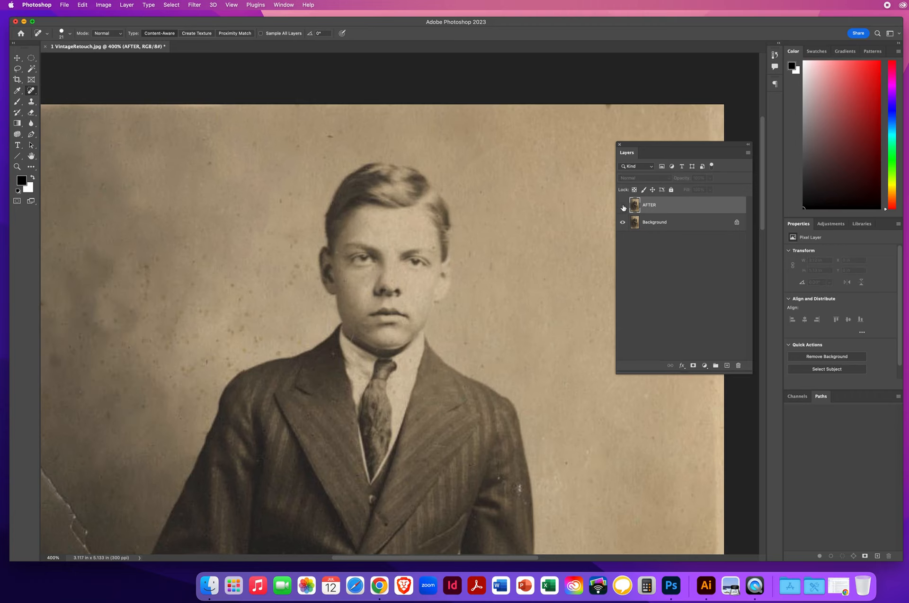
{"action": "left_click", "coordinate": [623, 206]}
- Paint out the blemishes on the backdrop between the boy's right-side sleeve and the photo's right edge
{"action": "left_click_drag", "start_coordinate": [311, 357], "coordinate": [195, 138]}
{"action": "scroll", "coordinate": [363, 306], "scroll_direction": "down", "scroll_amount": 5}
{"action": "scroll", "coordinate": [363, 307], "scroll_direction": "right", "scroll_amount": 5}
{"action": "left_click_drag", "start_coordinate": [306, 218], "coordinate": [326, 295]}
{"action": "mouse_move", "coordinate": [322, 214]}
{"action": "left_mouse_down"}
{"action": "mouse_move", "coordinate": [330, 247]}
{"action": "mouse_move", "coordinate": [337, 221]}
{"action": "mouse_move", "coordinate": [351, 296]}
{"action": "left_mouse_up"}
{"action": "left_click_drag", "start_coordinate": [352, 239], "coordinate": [369, 324]}
{"action": "left_click_drag", "start_coordinate": [379, 236], "coordinate": [396, 295]}
{"action": "mouse_move", "coordinate": [402, 247]}
{"action": "left_mouse_down"}
{"action": "mouse_move", "coordinate": [417, 367]}
{"action": "mouse_move", "coordinate": [432, 266]}
{"action": "left_mouse_up"}
{"action": "left_click", "coordinate": [444, 285]}
{"action": "left_click_drag", "start_coordinate": [446, 309], "coordinate": [445, 406]}
- Go over the backdrop next to the right-side elbow and forearm again to heal the remaining specks
{"action": "left_click_drag", "start_coordinate": [365, 256], "coordinate": [356, 344]}
{"action": "left_click_drag", "start_coordinate": [332, 241], "coordinate": [365, 284]}
{"action": "mouse_move", "coordinate": [376, 238]}
{"action": "left_mouse_down"}
{"action": "mouse_move", "coordinate": [379, 286]}
{"action": "mouse_move", "coordinate": [393, 297]}
{"action": "left_mouse_up"}
{"action": "mouse_move", "coordinate": [325, 248]}
{"action": "left_mouse_down"}
{"action": "mouse_move", "coordinate": [314, 274]}
{"action": "mouse_move", "coordinate": [303, 278]}
{"action": "left_mouse_up"}
{"action": "mouse_move", "coordinate": [303, 318]}
{"action": "left_mouse_down"}
{"action": "mouse_move", "coordinate": [308, 339]}
{"action": "mouse_move", "coordinate": [297, 355]}
{"action": "left_mouse_up"}
{"action": "mouse_move", "coordinate": [330, 324]}
{"action": "left_mouse_down"}
{"action": "mouse_move", "coordinate": [367, 271]}
{"action": "mouse_move", "coordinate": [328, 330]}
{"action": "left_mouse_up"}
{"action": "left_click", "coordinate": [322, 327]}
{"action": "left_click_drag", "start_coordinate": [355, 379], "coordinate": [345, 408]}
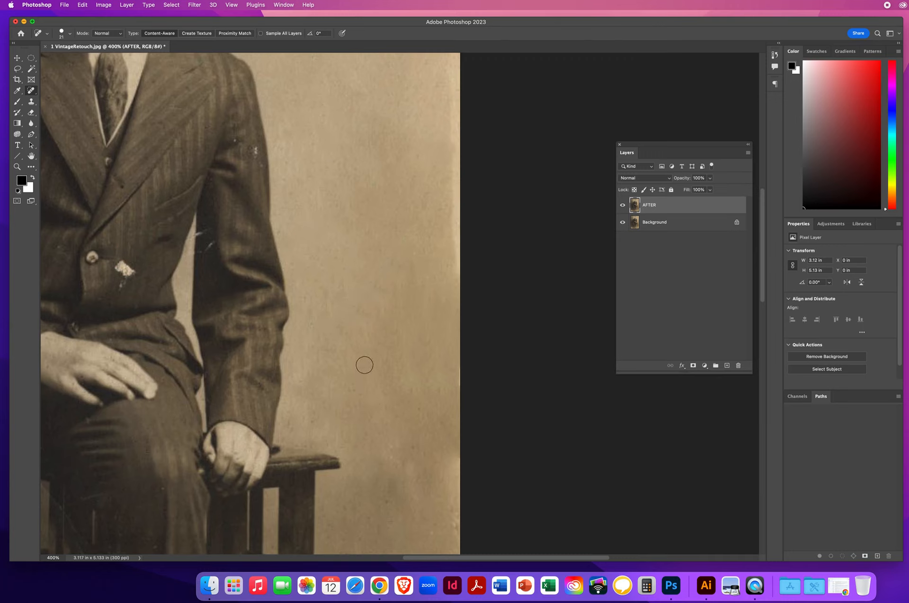
- Heal the spots on the backdrop above and beside the stool seat and along the right edge at sleeve height
{"action": "mouse_move", "coordinate": [387, 355]}
{"action": "left_mouse_down"}
{"action": "mouse_move", "coordinate": [406, 408]}
{"action": "mouse_move", "coordinate": [438, 407]}
{"action": "mouse_move", "coordinate": [441, 431]}
{"action": "left_mouse_up"}
{"action": "left_click", "coordinate": [409, 396]}
{"action": "left_click_drag", "start_coordinate": [331, 399], "coordinate": [313, 417]}
{"action": "left_click", "coordinate": [291, 423]}
{"action": "left_click_drag", "start_coordinate": [380, 449], "coordinate": [385, 468]}
{"action": "left_click", "coordinate": [434, 384]}
{"action": "left_click", "coordinate": [365, 369]}
{"action": "left_click", "coordinate": [362, 316]}
{"action": "mouse_move", "coordinate": [420, 152]}
{"action": "left_mouse_down"}
{"action": "mouse_move", "coordinate": [437, 168]}
{"action": "mouse_move", "coordinate": [428, 199]}
{"action": "left_mouse_up"}
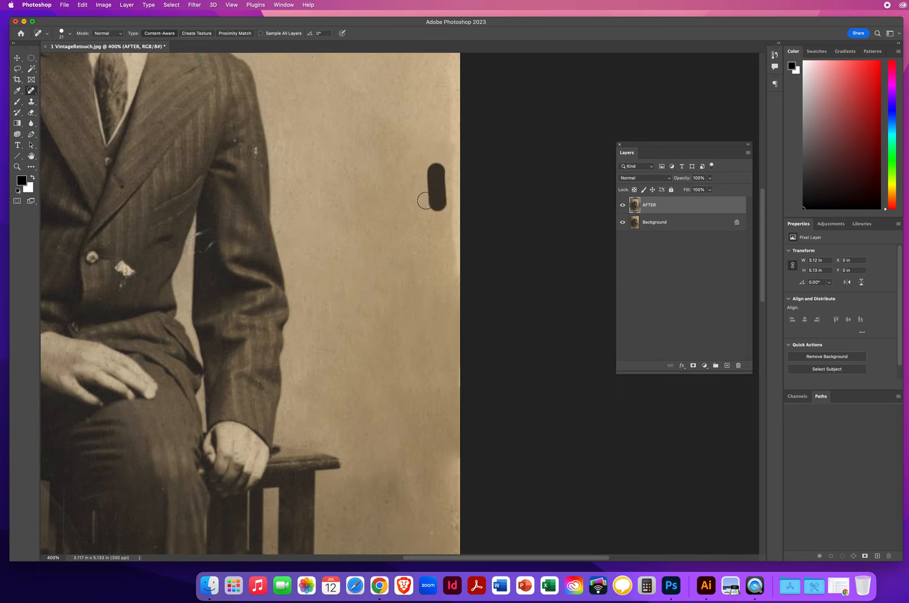
{"action": "left_click", "coordinate": [357, 169]}
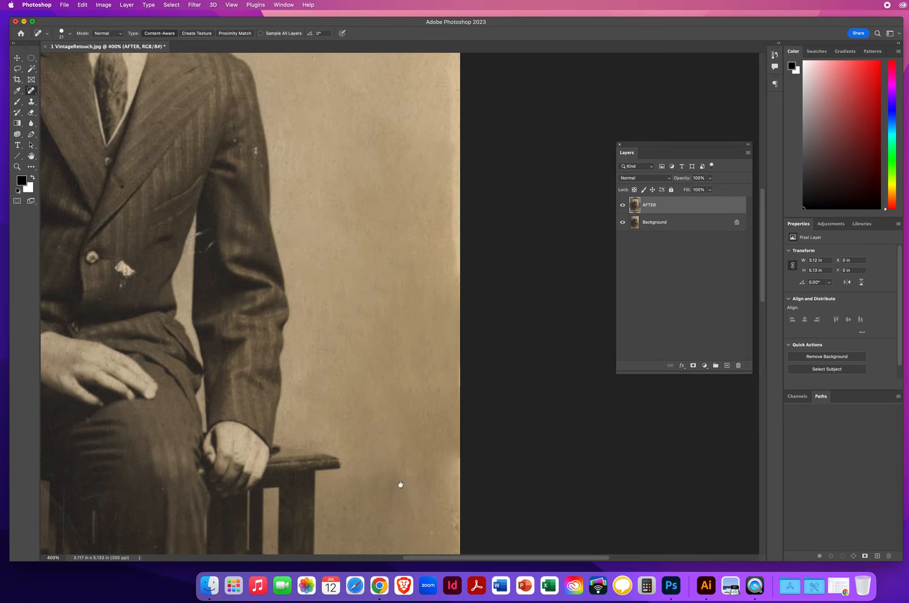
- Heal the blemishes on the backdrop beside the stool seat and along the photo's right edge below it with the Spot Healing Brush
{"action": "left_click_drag", "start_coordinate": [400, 484], "coordinate": [348, 190]}
{"action": "left_click", "coordinate": [297, 208]}
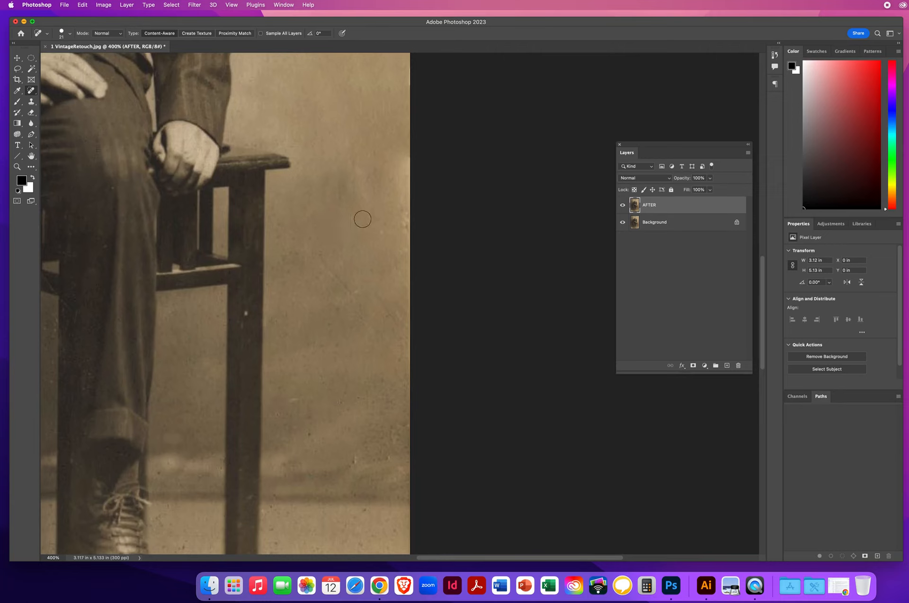
{"action": "left_click", "coordinate": [374, 230]}
{"action": "left_click", "coordinate": [394, 203]}
{"action": "left_click_drag", "start_coordinate": [400, 259], "coordinate": [392, 345]}
{"action": "left_click_drag", "start_coordinate": [397, 289], "coordinate": [388, 343]}
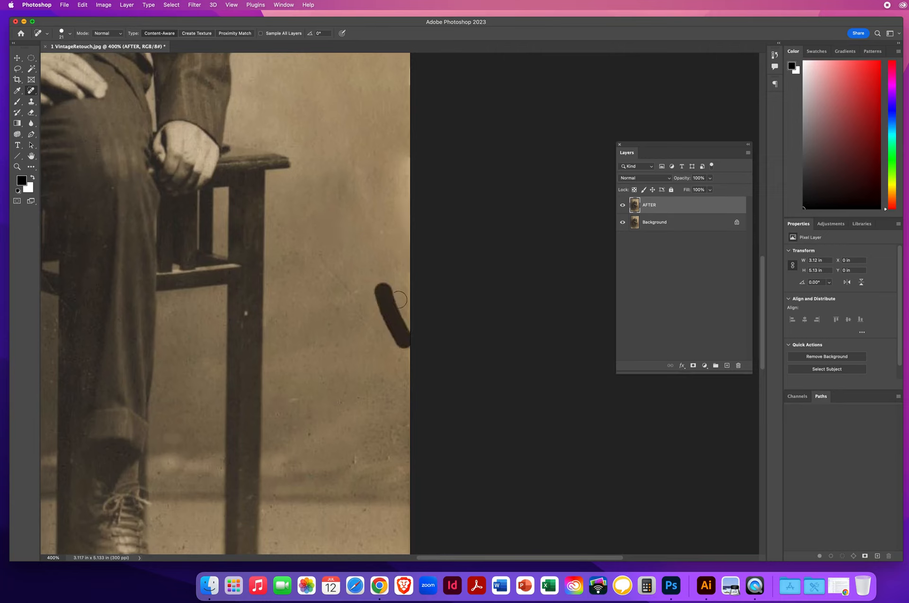
{"action": "mouse_move", "coordinate": [342, 265]}
{"action": "left_mouse_down"}
{"action": "mouse_move", "coordinate": [320, 244]}
{"action": "mouse_move", "coordinate": [298, 286]}
{"action": "left_mouse_up"}
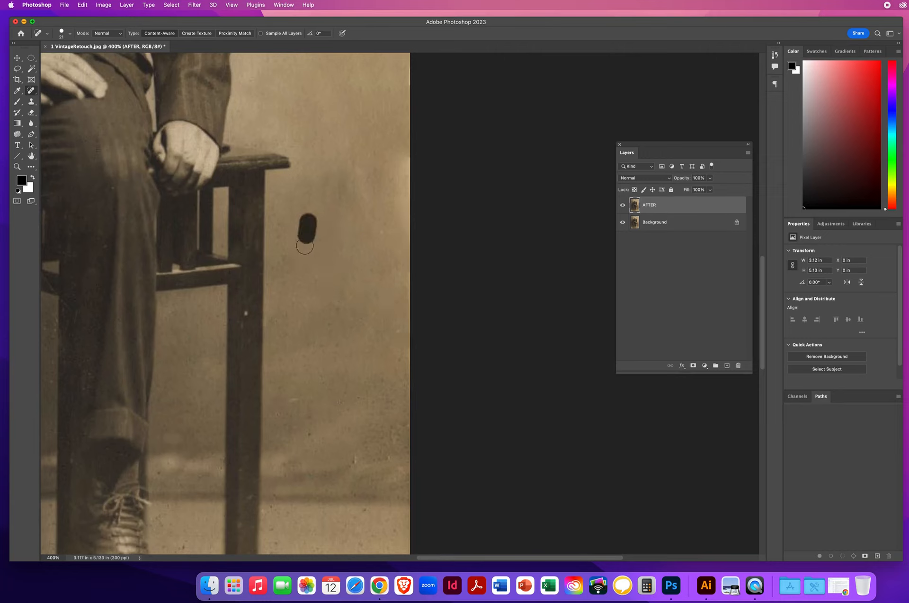
- Paint out the specks and stains on the backdrop in long strokes between the stool's right leg and the photo's right edge
{"action": "left_click", "coordinate": [339, 182]}
{"action": "left_click_drag", "start_coordinate": [283, 199], "coordinate": [281, 306]}
{"action": "left_click_drag", "start_coordinate": [289, 229], "coordinate": [288, 331]}
{"action": "left_click_drag", "start_coordinate": [297, 258], "coordinate": [298, 348]}
{"action": "left_click_drag", "start_coordinate": [314, 288], "coordinate": [316, 361]}
{"action": "mouse_move", "coordinate": [326, 302]}
{"action": "left_mouse_down"}
{"action": "mouse_move", "coordinate": [335, 371]}
{"action": "mouse_move", "coordinate": [349, 384]}
{"action": "left_mouse_up"}
{"action": "left_click_drag", "start_coordinate": [373, 321], "coordinate": [390, 403]}
- Heal the remaining spots on the lower right backdrop down to the dark band just above the floor
{"action": "mouse_move", "coordinate": [361, 331]}
{"action": "left_mouse_down"}
{"action": "mouse_move", "coordinate": [310, 334]}
{"action": "mouse_move", "coordinate": [310, 367]}
{"action": "mouse_move", "coordinate": [344, 378]}
{"action": "mouse_move", "coordinate": [372, 356]}
{"action": "mouse_move", "coordinate": [379, 375]}
{"action": "mouse_move", "coordinate": [395, 379]}
{"action": "mouse_move", "coordinate": [402, 426]}
{"action": "mouse_move", "coordinate": [371, 461]}
{"action": "mouse_move", "coordinate": [393, 421]}
{"action": "mouse_move", "coordinate": [407, 440]}
{"action": "mouse_move", "coordinate": [372, 469]}
{"action": "mouse_move", "coordinate": [326, 444]}
{"action": "left_mouse_up"}
{"action": "mouse_move", "coordinate": [320, 401]}
{"action": "left_mouse_down"}
{"action": "mouse_move", "coordinate": [306, 438]}
{"action": "mouse_move", "coordinate": [359, 419]}
{"action": "left_mouse_up"}
{"action": "mouse_move", "coordinate": [316, 365]}
{"action": "left_mouse_down"}
{"action": "mouse_move", "coordinate": [284, 405]}
{"action": "mouse_move", "coordinate": [275, 376]}
{"action": "mouse_move", "coordinate": [333, 327]}
{"action": "left_mouse_up"}
{"action": "left_click_drag", "start_coordinate": [327, 414], "coordinate": [314, 450]}
{"action": "mouse_move", "coordinate": [331, 381]}
{"action": "left_mouse_down"}
{"action": "mouse_move", "coordinate": [285, 417]}
{"action": "mouse_move", "coordinate": [284, 434]}
{"action": "mouse_move", "coordinate": [358, 464]}
{"action": "left_mouse_up"}
{"action": "left_click_drag", "start_coordinate": [298, 468], "coordinate": [400, 473]}
{"action": "mouse_move", "coordinate": [333, 463]}
{"action": "left_mouse_down"}
{"action": "mouse_move", "coordinate": [377, 474]}
{"action": "mouse_move", "coordinate": [314, 477]}
{"action": "mouse_move", "coordinate": [447, 476]}
{"action": "left_mouse_up"}
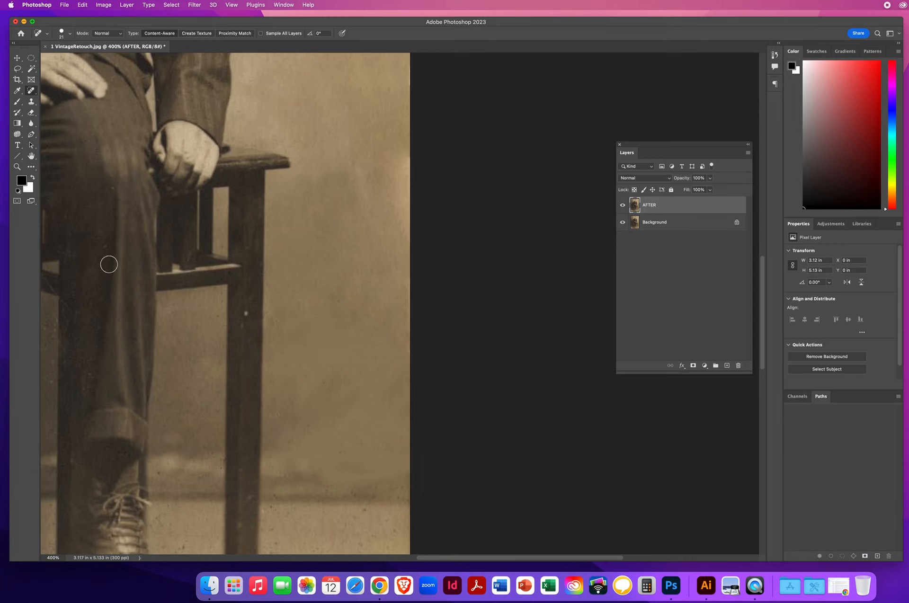
- Examine the long diagonal crack running from the photo's left edge across the jacket to the stool
{"action": "left_click", "coordinate": [17, 166]}
{"action": "scroll", "coordinate": [246, 313], "scroll_direction": "down", "scroll_amount": 6}
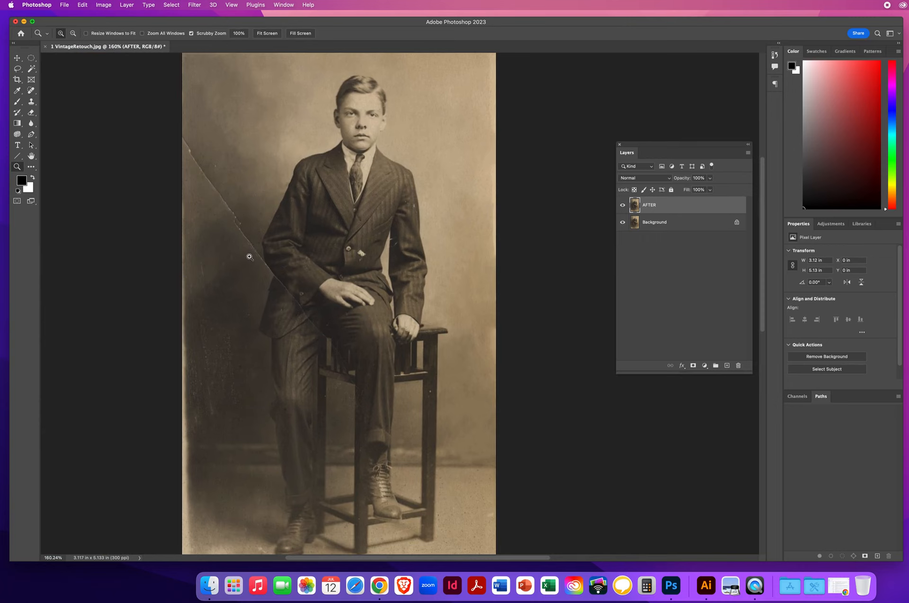
{"action": "left_click", "coordinate": [280, 263]}
{"action": "left_click", "coordinate": [383, 304]}
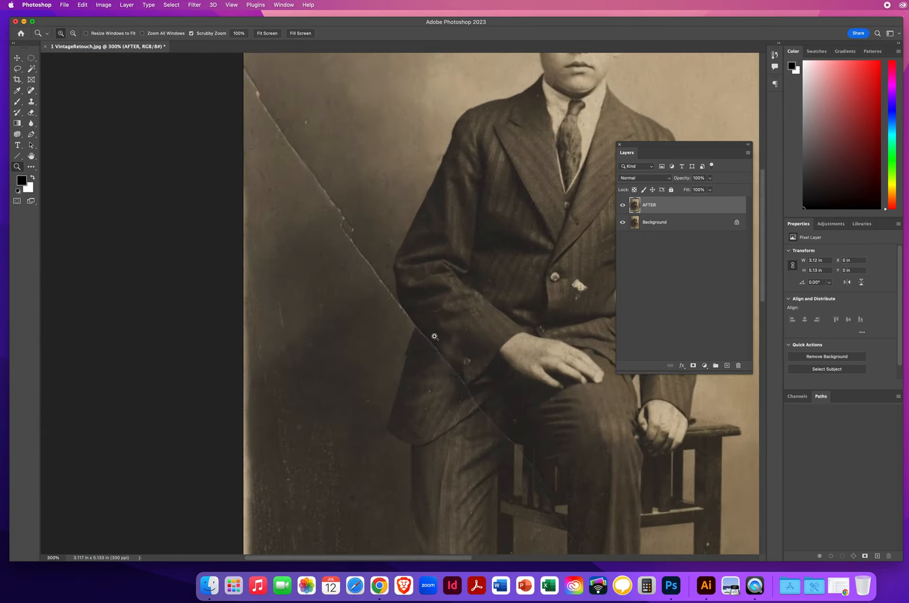
{"action": "left_click", "coordinate": [430, 326]}
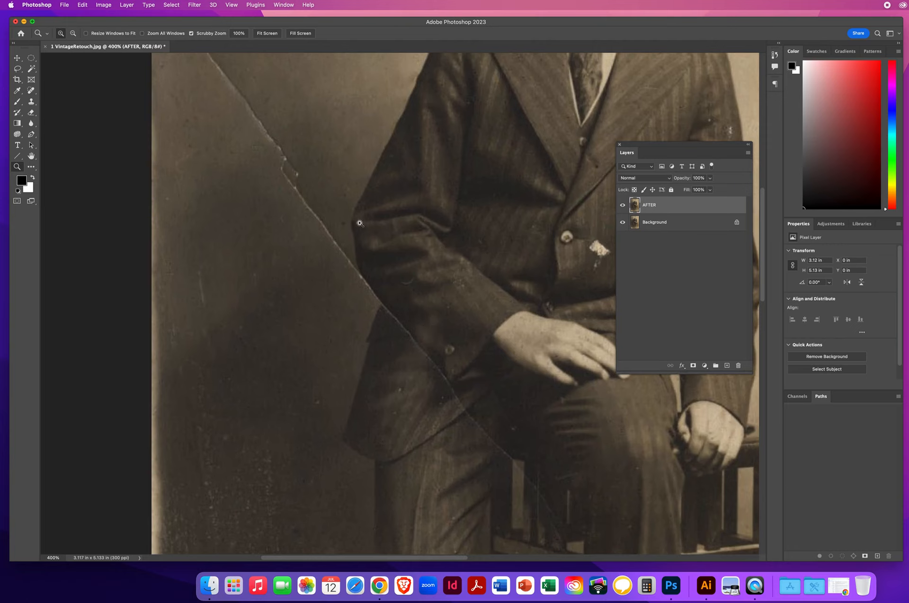
{"action": "scroll", "coordinate": [359, 211], "scroll_direction": "up", "scroll_amount": 4}
{"action": "scroll", "coordinate": [358, 211], "scroll_direction": "right", "scroll_amount": 2}
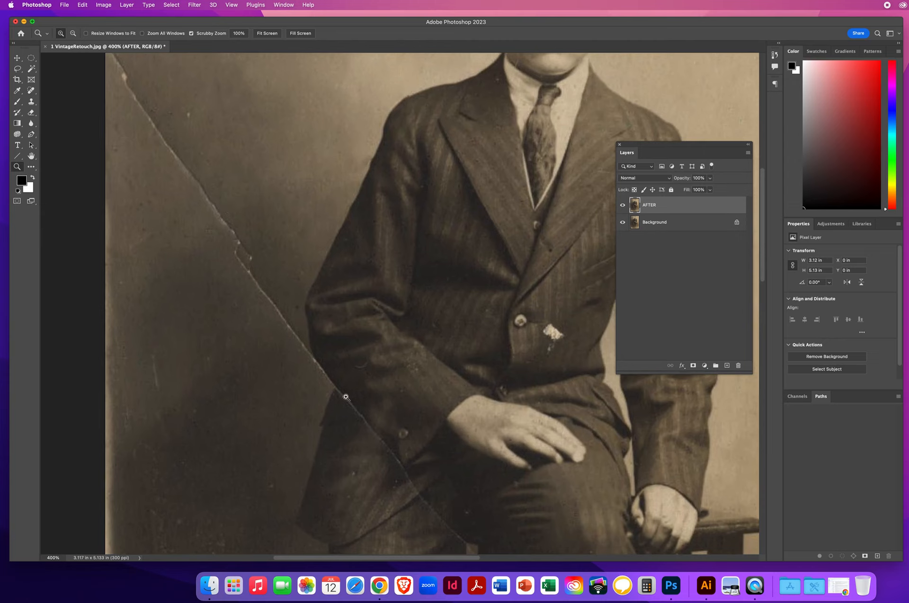
{"action": "left_click_drag", "start_coordinate": [387, 445], "coordinate": [339, 283]}
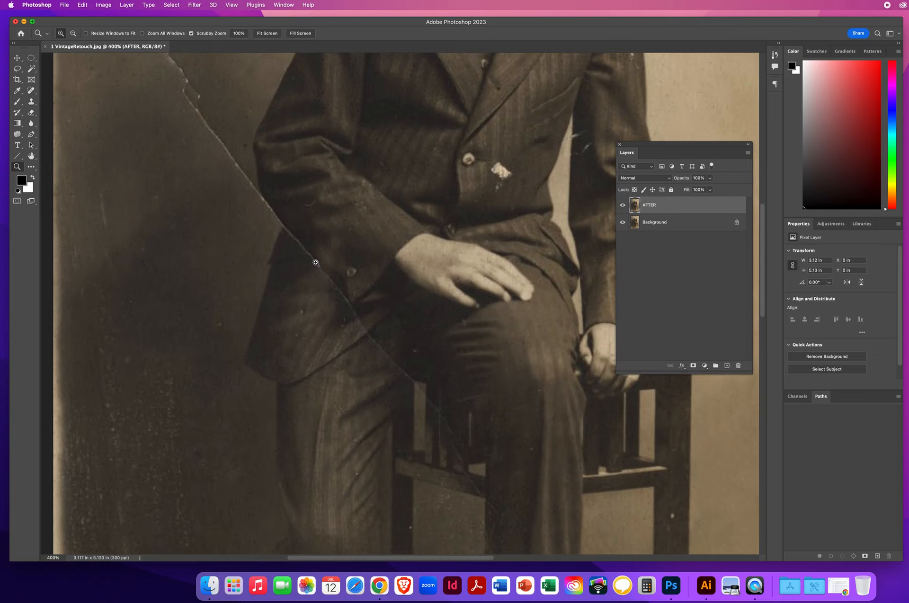
- Choose the Clone Stamp and adjust its brush to a small soft tip suited to the diagonal crack
{"action": "left_click", "coordinate": [31, 104]}
{"action": "left_click", "coordinate": [62, 104]}
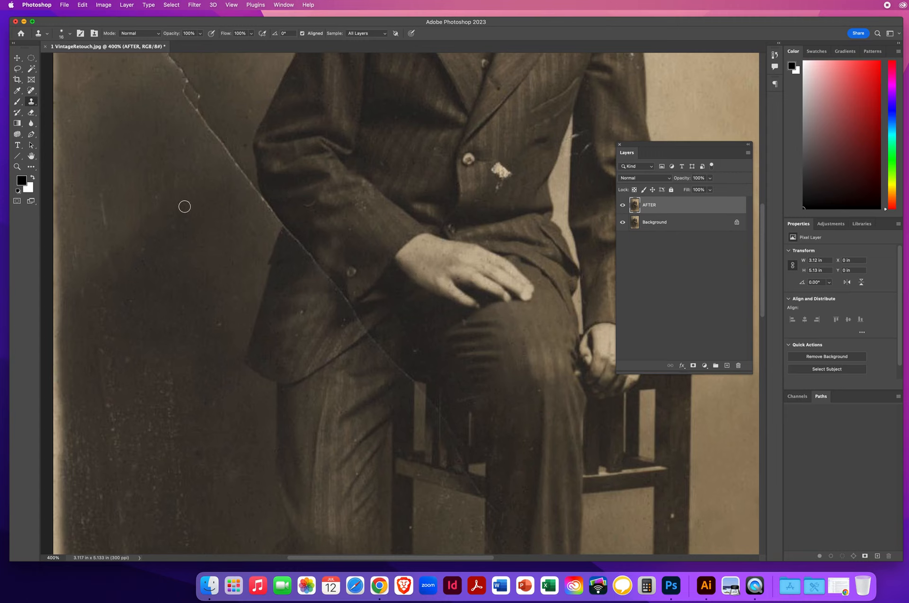
{"action": "left_click_drag", "start_coordinate": [171, 198], "coordinate": [188, 200]}
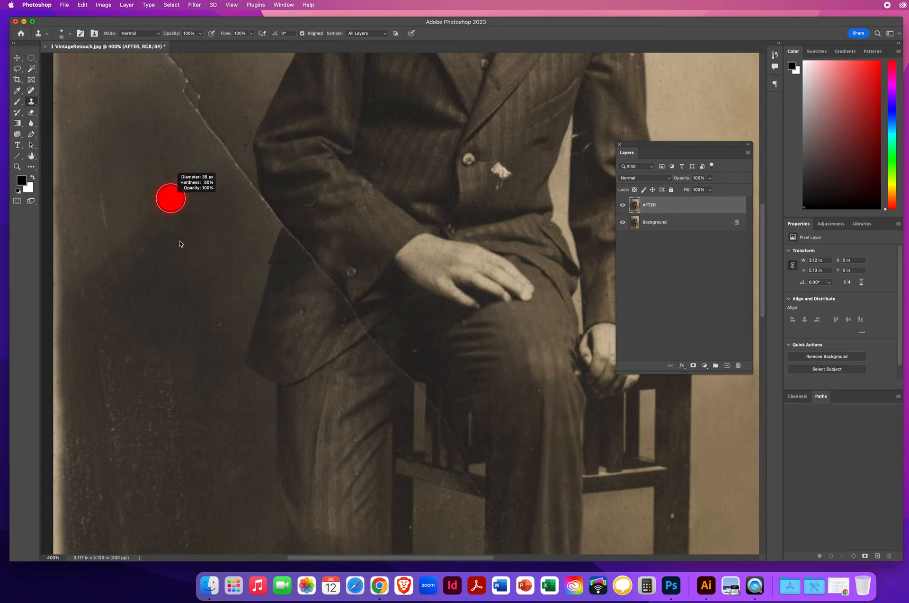
{"action": "mouse_move", "coordinate": [179, 257]}
{"action": "left_mouse_down"}
{"action": "mouse_move", "coordinate": [185, 204]}
{"action": "mouse_move", "coordinate": [195, 213]}
{"action": "left_mouse_up"}
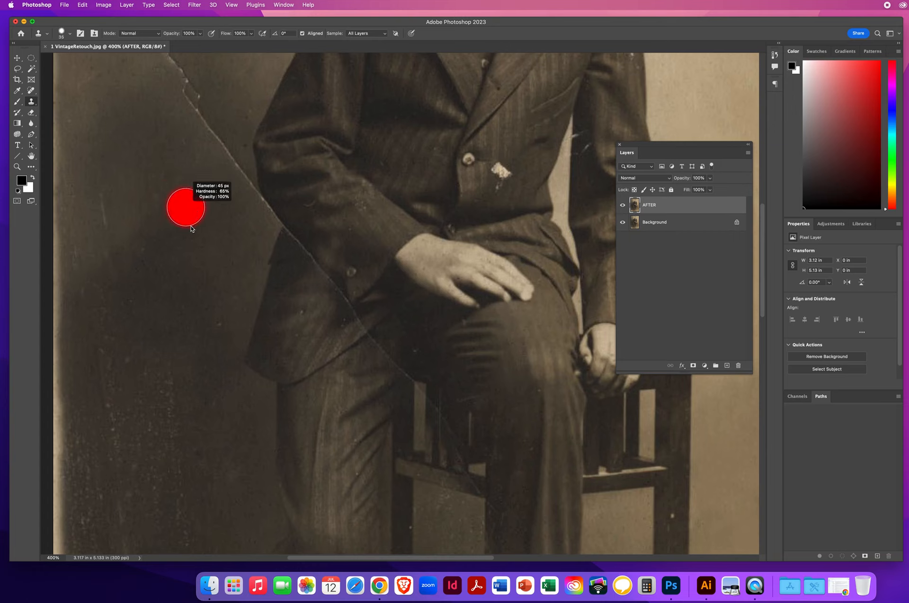
{"action": "left_click_drag", "start_coordinate": [192, 228], "coordinate": [169, 219]}
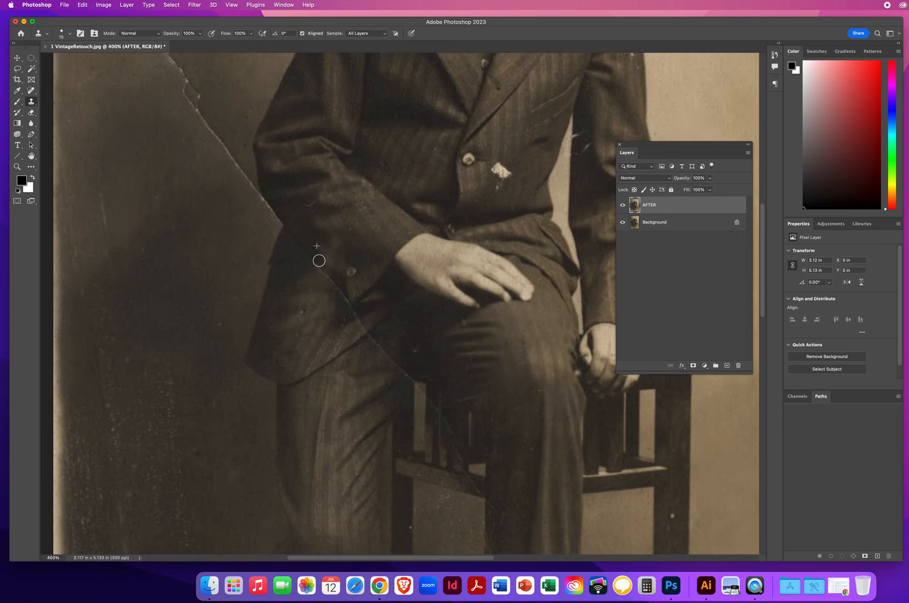
- Clone jacket texture over the crack where it crosses the coat below the left-side sleeve
{"action": "left_click_drag", "start_coordinate": [324, 267], "coordinate": [344, 288]}
{"action": "left_click_drag", "start_coordinate": [339, 251], "coordinate": [337, 251]}
{"action": "mouse_move", "coordinate": [297, 294]}
{"action": "left_mouse_down"}
{"action": "mouse_move", "coordinate": [309, 294]}
{"action": "mouse_move", "coordinate": [297, 292]}
{"action": "left_mouse_up"}
- Clone backdrop texture over the crack beside the left-side elbow, covering it up and away from the sleeve
{"action": "left_click_drag", "start_coordinate": [254, 191], "coordinate": [248, 180]}
{"action": "mouse_move", "coordinate": [253, 214]}
{"action": "left_mouse_down"}
{"action": "mouse_move", "coordinate": [270, 217]}
{"action": "mouse_move", "coordinate": [254, 214]}
{"action": "mouse_move", "coordinate": [256, 177]}
{"action": "mouse_move", "coordinate": [253, 214]}
{"action": "mouse_move", "coordinate": [257, 190]}
{"action": "left_mouse_up"}
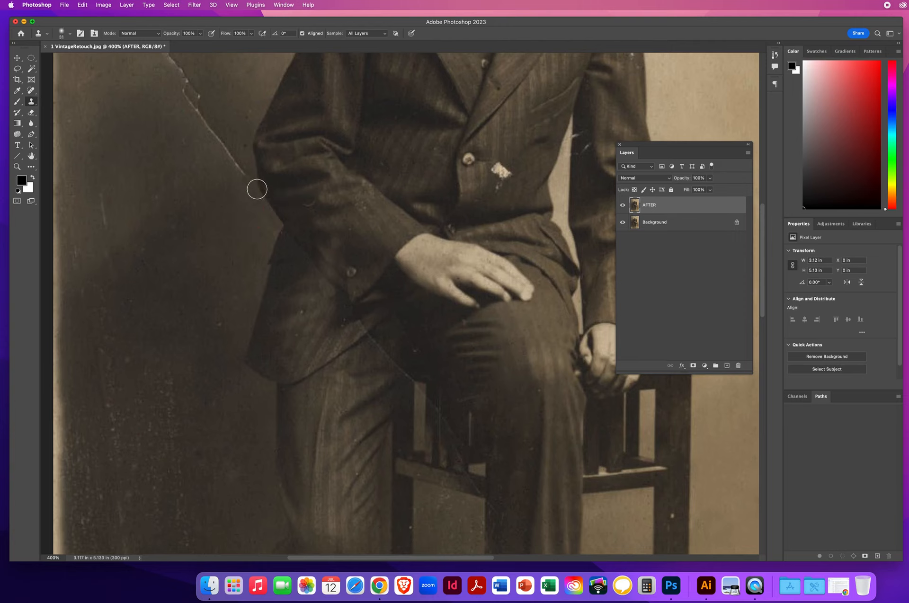
{"action": "left_click_drag", "start_coordinate": [255, 229], "coordinate": [251, 253]}
{"action": "left_click_drag", "start_coordinate": [231, 196], "coordinate": [294, 291]}
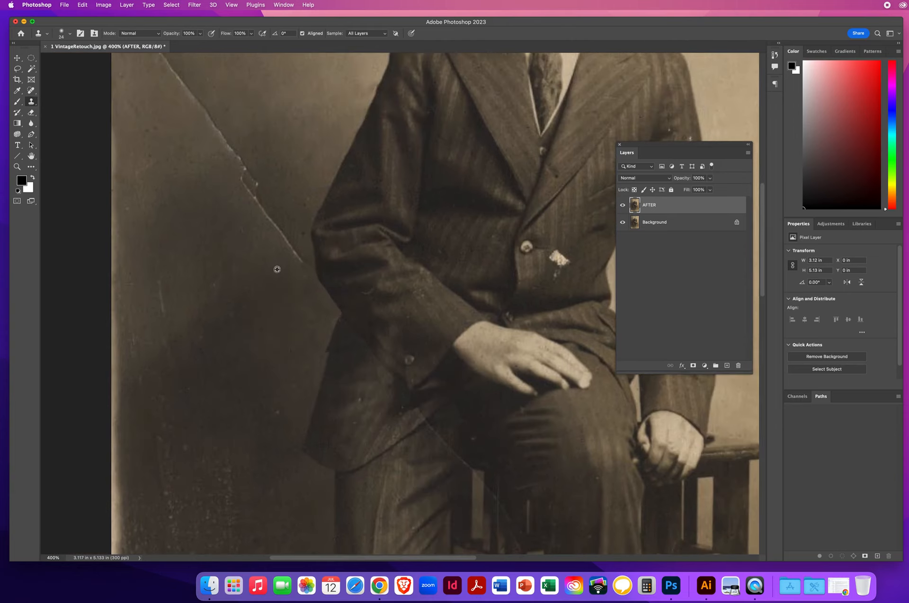
{"action": "mouse_move", "coordinate": [283, 262]}
{"action": "left_mouse_down"}
{"action": "mouse_move", "coordinate": [294, 248]}
{"action": "mouse_move", "coordinate": [263, 213]}
{"action": "left_mouse_up"}
- Patch the remaining upper part of the diagonal crack with clean backdrop using the Patch Tool, then deselect
{"action": "left_click", "coordinate": [29, 90]}
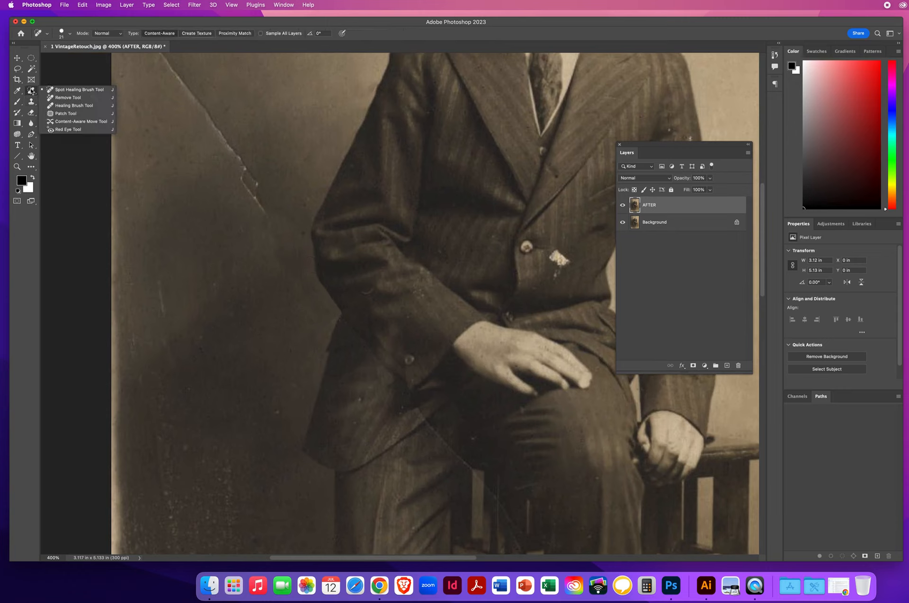
{"action": "left_click", "coordinate": [65, 114]}
{"action": "scroll", "coordinate": [268, 294], "scroll_direction": "up", "scroll_amount": 3}
{"action": "scroll", "coordinate": [268, 294], "scroll_direction": "left", "scroll_amount": 1}
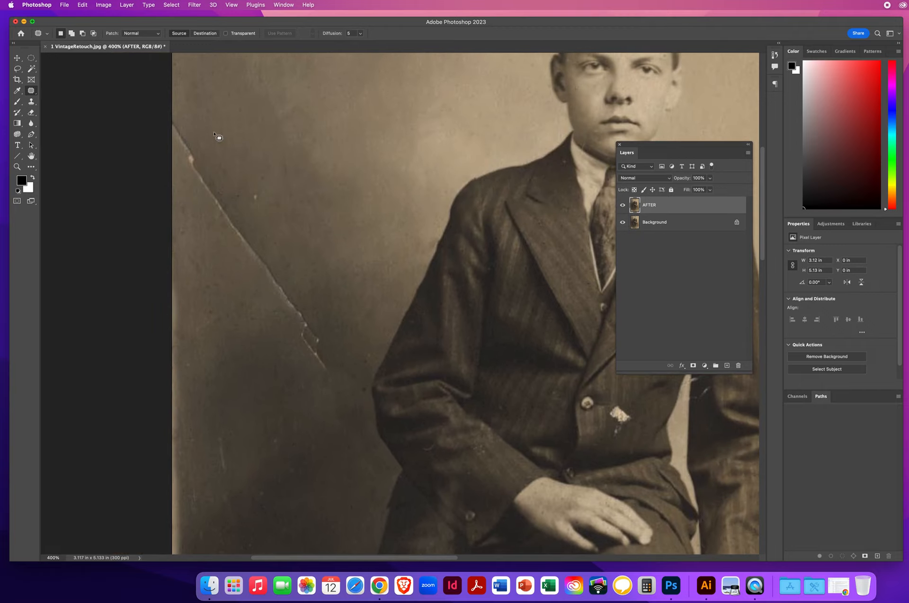
{"action": "mouse_move", "coordinate": [194, 143]}
{"action": "left_mouse_down"}
{"action": "mouse_move", "coordinate": [291, 274]}
{"action": "mouse_move", "coordinate": [329, 339]}
{"action": "mouse_move", "coordinate": [334, 379]}
{"action": "mouse_move", "coordinate": [296, 360]}
{"action": "mouse_move", "coordinate": [164, 130]}
{"action": "mouse_move", "coordinate": [168, 120]}
{"action": "left_mouse_up"}
{"action": "left_click_drag", "start_coordinate": [262, 247], "coordinate": [299, 163]}
{"action": "key", "text": "super+d"}
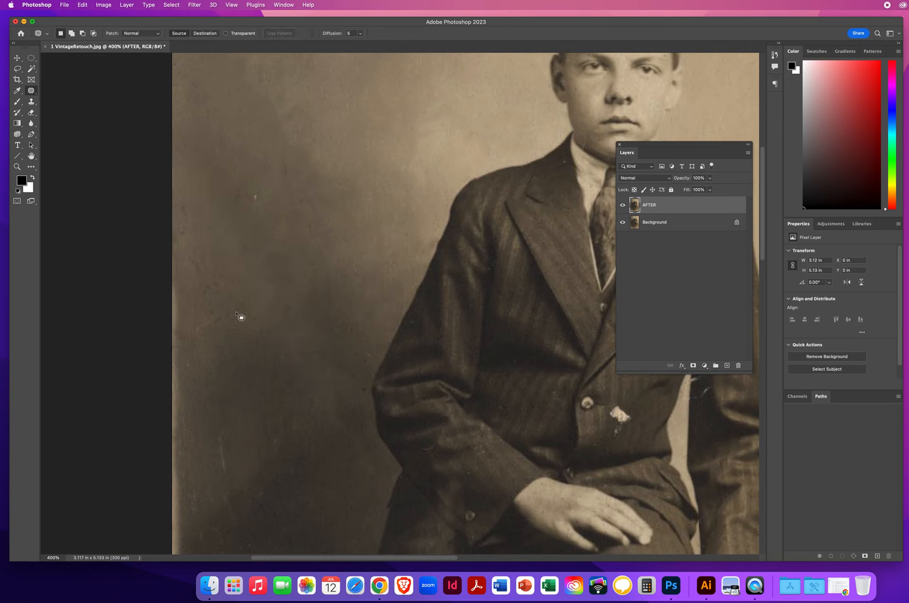
- Patch the light spot and the leftover blemishes on the backdrop left of the boy with cleaner areas
{"action": "mouse_move", "coordinate": [247, 174]}
{"action": "left_mouse_down"}
{"action": "mouse_move", "coordinate": [221, 205]}
{"action": "mouse_move", "coordinate": [262, 194]}
{"action": "mouse_move", "coordinate": [248, 175]}
{"action": "mouse_move", "coordinate": [276, 208]}
{"action": "mouse_move", "coordinate": [284, 155]}
{"action": "left_mouse_up"}
{"action": "mouse_move", "coordinate": [248, 219]}
{"action": "left_mouse_down"}
{"action": "mouse_move", "coordinate": [237, 237]}
{"action": "mouse_move", "coordinate": [308, 252]}
{"action": "mouse_move", "coordinate": [249, 219]}
{"action": "left_mouse_up"}
{"action": "left_click_drag", "start_coordinate": [297, 254], "coordinate": [395, 158]}
{"action": "key", "text": "super+d"}
{"action": "mouse_move", "coordinate": [314, 384]}
{"action": "left_mouse_down"}
{"action": "mouse_move", "coordinate": [327, 329]}
{"action": "mouse_move", "coordinate": [300, 258]}
{"action": "left_mouse_up"}
{"action": "key", "text": "super+d"}
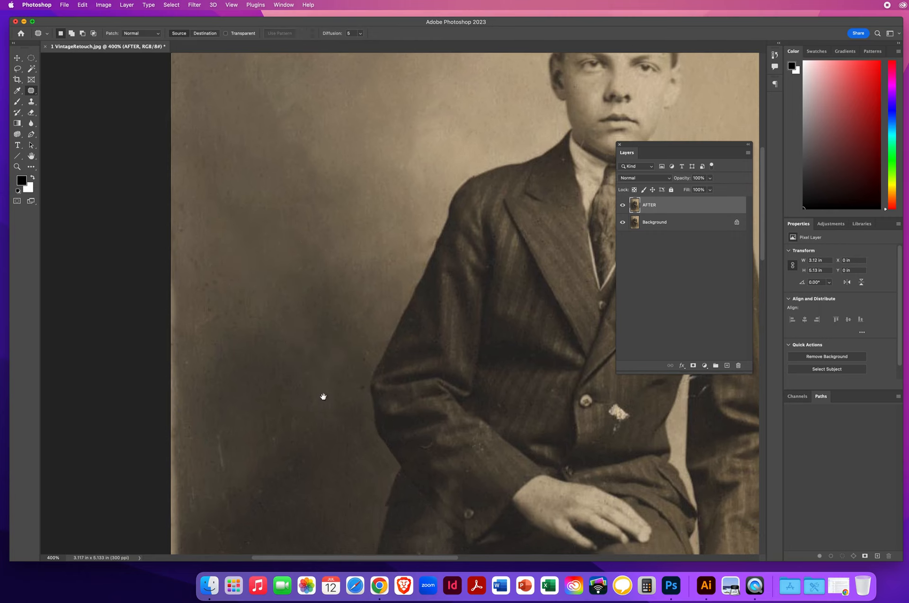
- Brush out the crack from the jacket hem across the trousers to the stool's upper slats with the Remove Tool
{"action": "left_click_drag", "start_coordinate": [338, 420], "coordinate": [234, 254]}
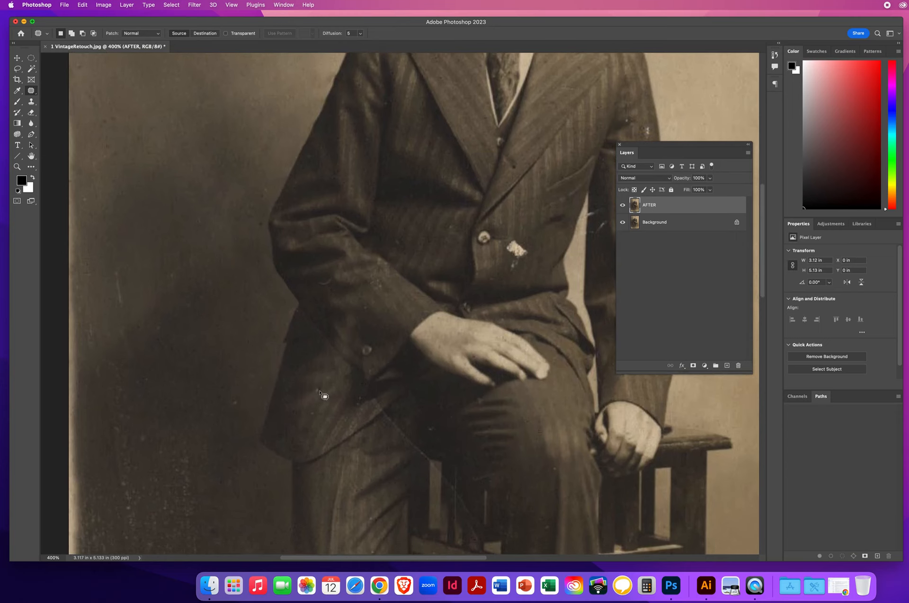
{"action": "left_click_drag", "start_coordinate": [320, 393], "coordinate": [204, 243]}
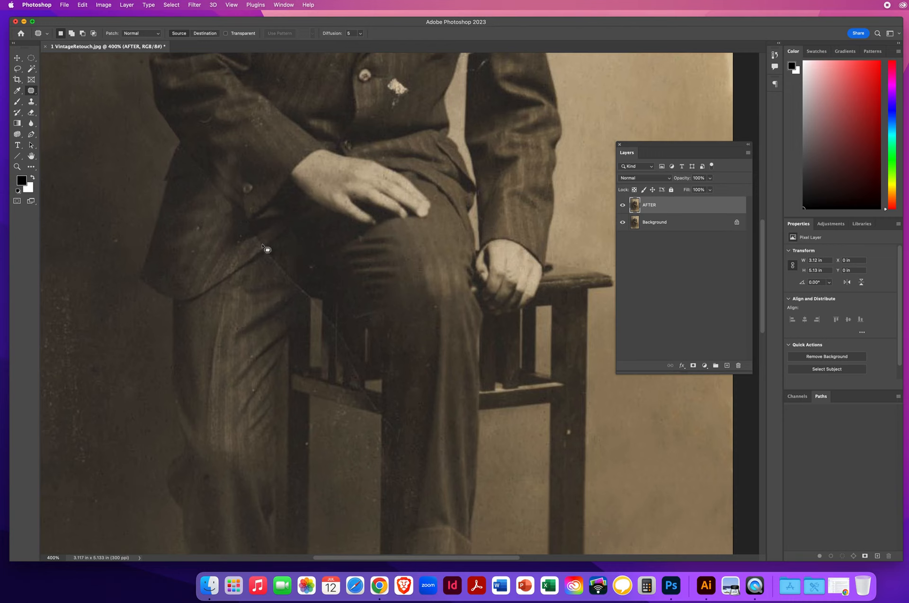
{"action": "right_click", "coordinate": [32, 91]}
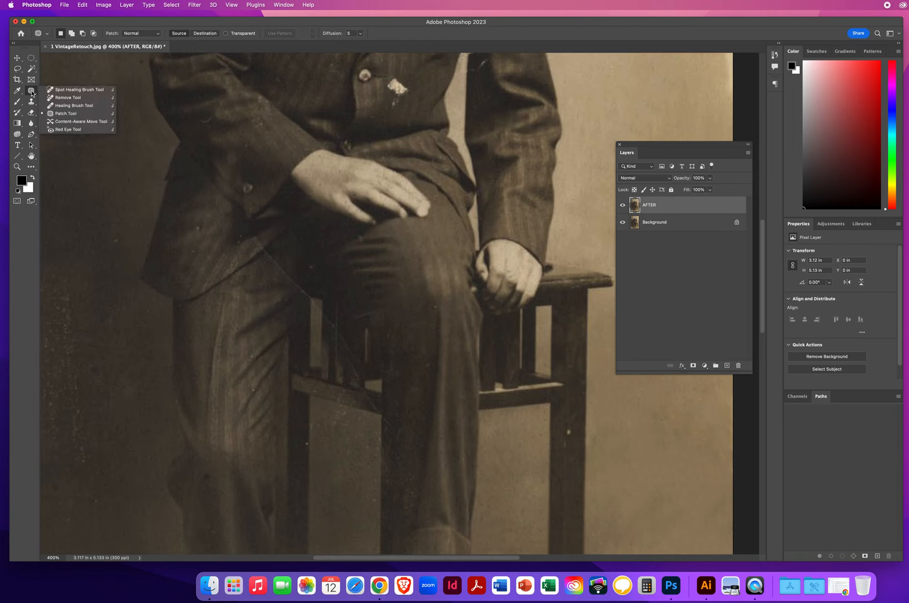
{"action": "left_click", "coordinate": [59, 99]}
{"action": "left_click_drag", "start_coordinate": [327, 171], "coordinate": [302, 169]}
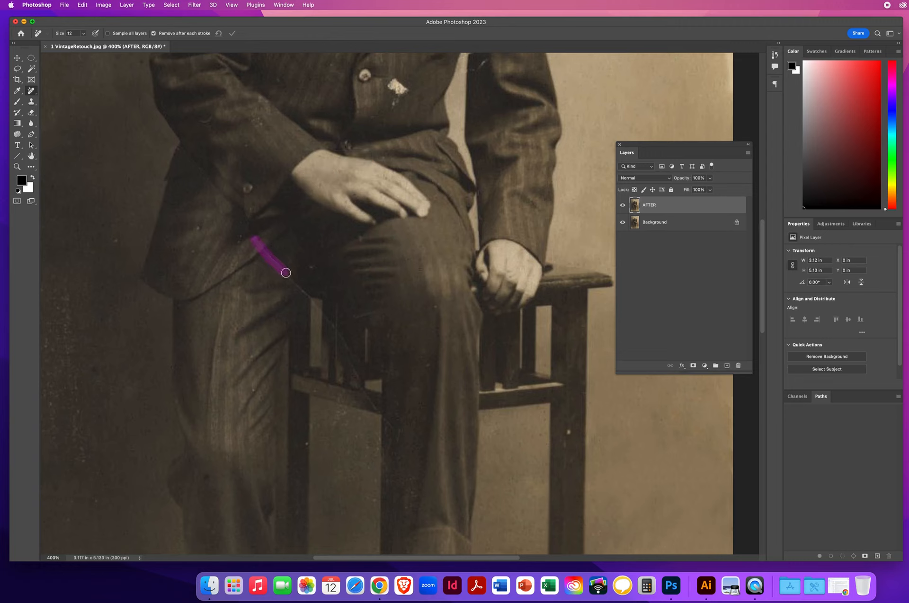
{"action": "left_click_drag", "start_coordinate": [296, 286], "coordinate": [297, 287]}
{"action": "left_click_drag", "start_coordinate": [324, 317], "coordinate": [337, 327]}
{"action": "mouse_move", "coordinate": [339, 332]}
{"action": "left_mouse_down"}
{"action": "mouse_move", "coordinate": [368, 399]}
{"action": "mouse_move", "coordinate": [401, 437]}
{"action": "left_mouse_up"}
{"action": "left_click", "coordinate": [82, 4]}
{"action": "left_click", "coordinate": [89, 16]}
- Remove the last part of the crack across the stool slats and rail down to the front leg
{"action": "mouse_move", "coordinate": [341, 337]}
{"action": "left_mouse_down"}
{"action": "mouse_move", "coordinate": [357, 383]}
{"action": "mouse_move", "coordinate": [403, 442]}
{"action": "left_mouse_up"}
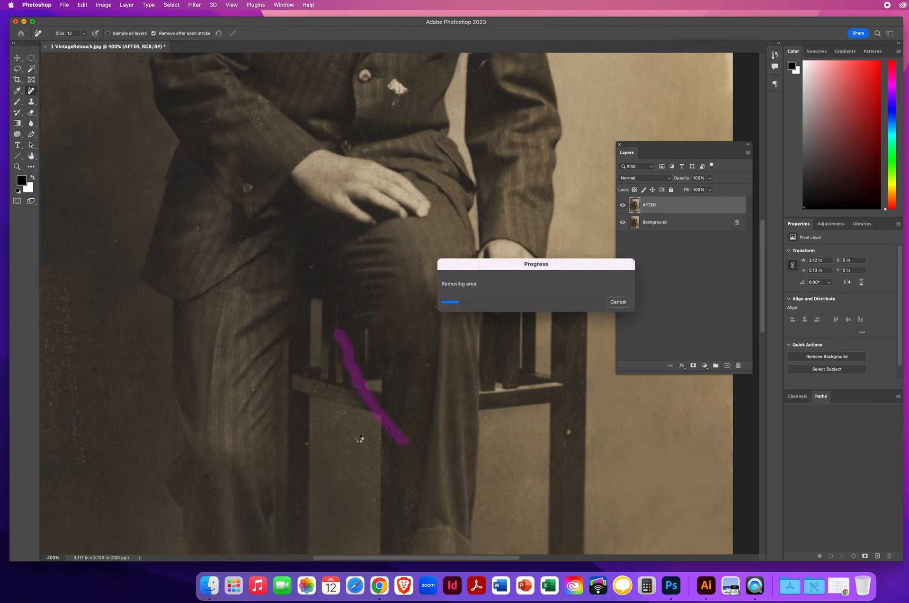
- Remove the white stain beside the jacket button with the Remove Tool
{"action": "left_click_drag", "start_coordinate": [371, 182], "coordinate": [313, 405]}
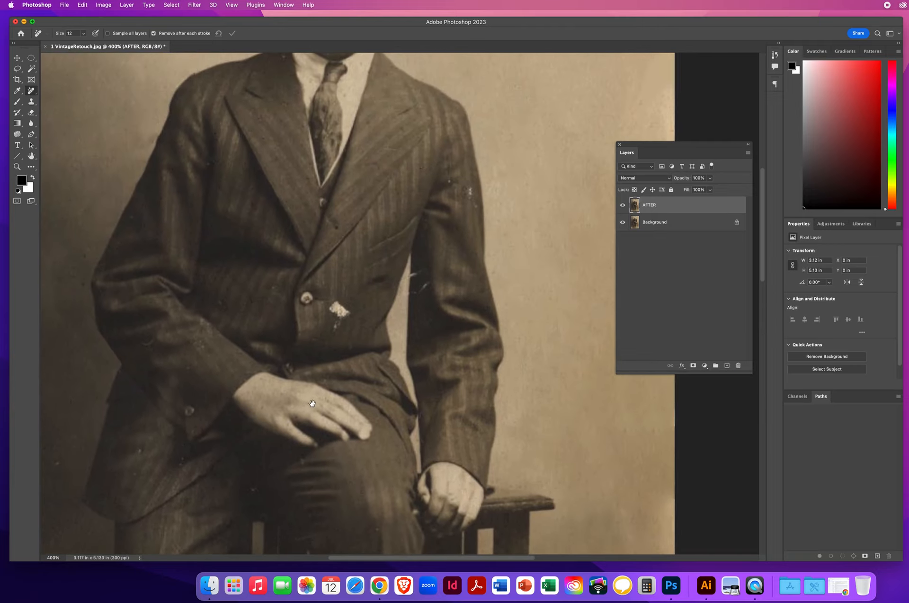
{"action": "key", "text": "z"}
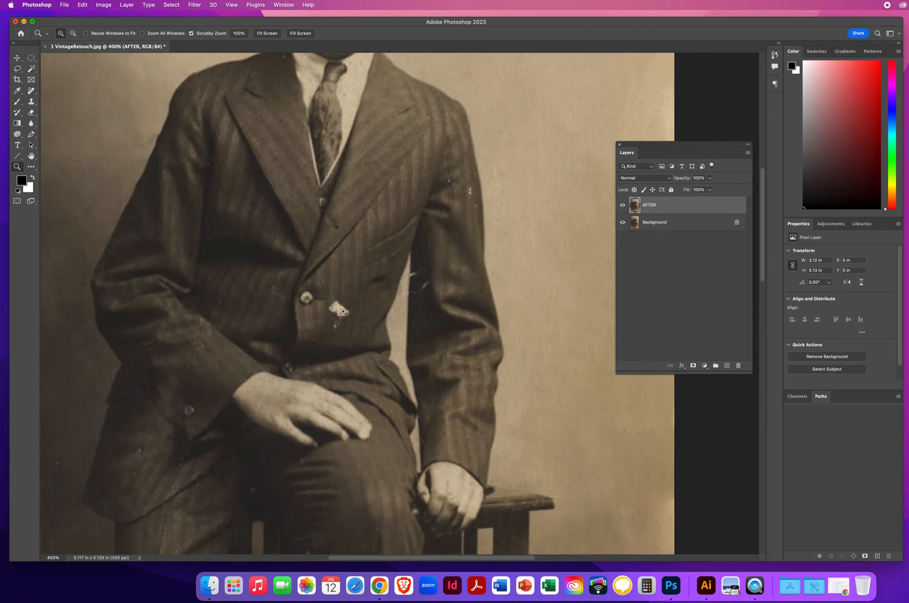
{"action": "scroll", "coordinate": [343, 311], "scroll_direction": "up", "scroll_amount": 3}
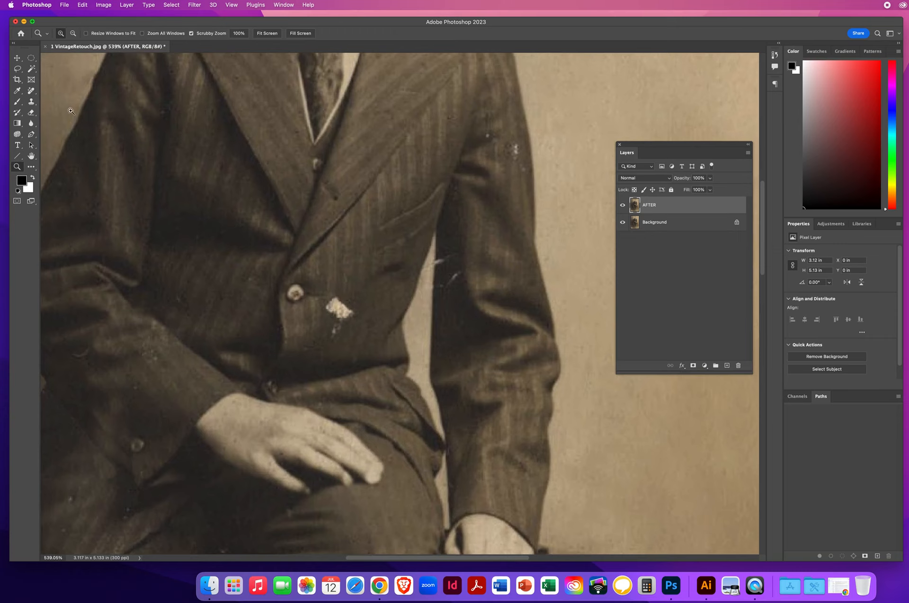
{"action": "left_click", "coordinate": [30, 92]}
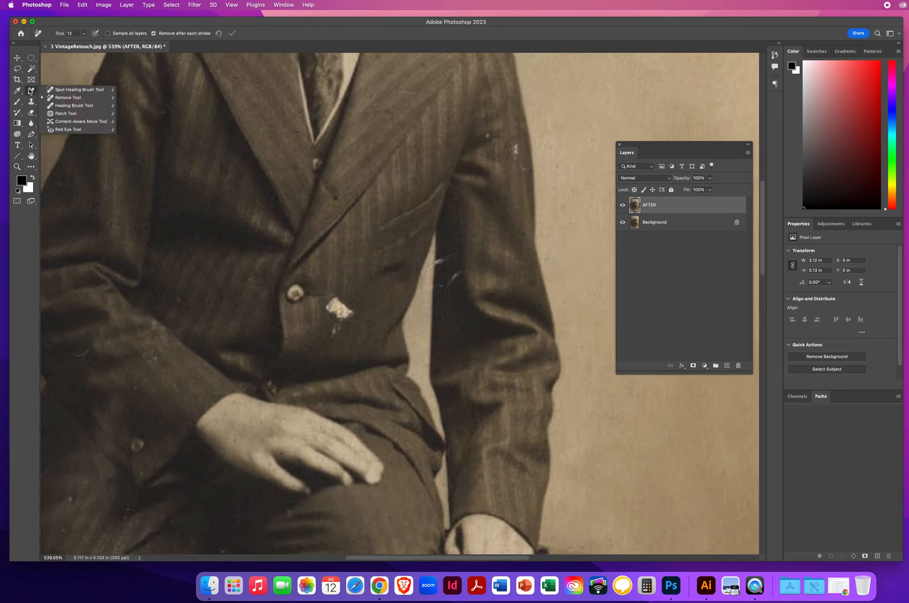
{"action": "left_click", "coordinate": [67, 97]}
{"action": "mouse_move", "coordinate": [337, 300]}
{"action": "left_mouse_down"}
{"action": "mouse_move", "coordinate": [335, 329]}
{"action": "mouse_move", "coordinate": [349, 307]}
{"action": "left_mouse_up"}
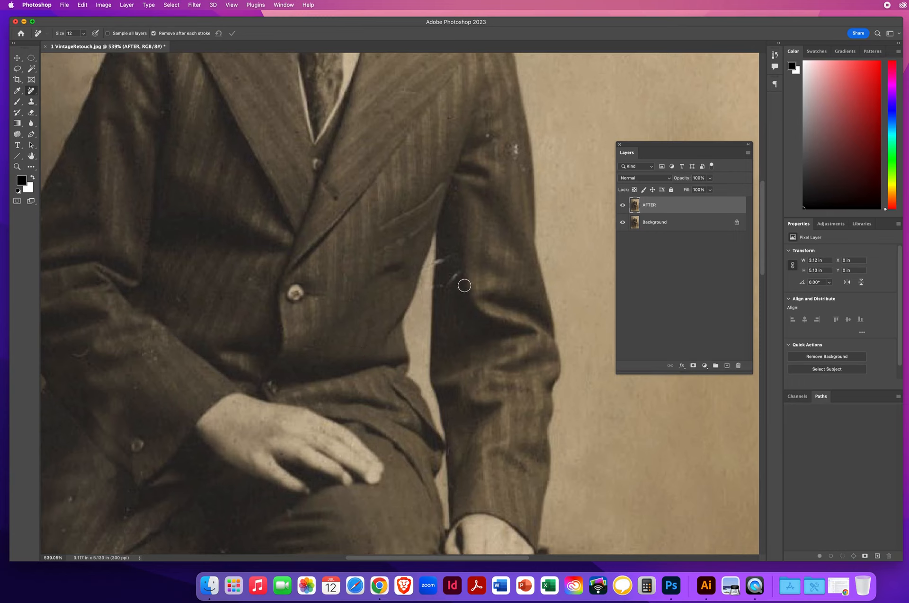
- Remove the light scratches at the inner edge of the right-side sleeve, its upper white marks and the specks on the jacket front
{"action": "left_click_drag", "start_coordinate": [460, 273], "coordinate": [434, 291]}
{"action": "left_click_drag", "start_coordinate": [456, 256], "coordinate": [431, 267]}
{"action": "left_click_drag", "start_coordinate": [513, 144], "coordinate": [516, 146]}
{"action": "left_click", "coordinate": [178, 300]}
{"action": "left_click", "coordinate": [198, 238]}
- Remove the blemishes on the right-side lapel and the upper part of the right-side sleeve
{"action": "left_click_drag", "start_coordinate": [340, 248], "coordinate": [361, 471]}
{"action": "mouse_move", "coordinate": [433, 333]}
{"action": "left_mouse_down"}
{"action": "mouse_move", "coordinate": [416, 333]}
{"action": "mouse_move", "coordinate": [441, 306]}
{"action": "left_mouse_up"}
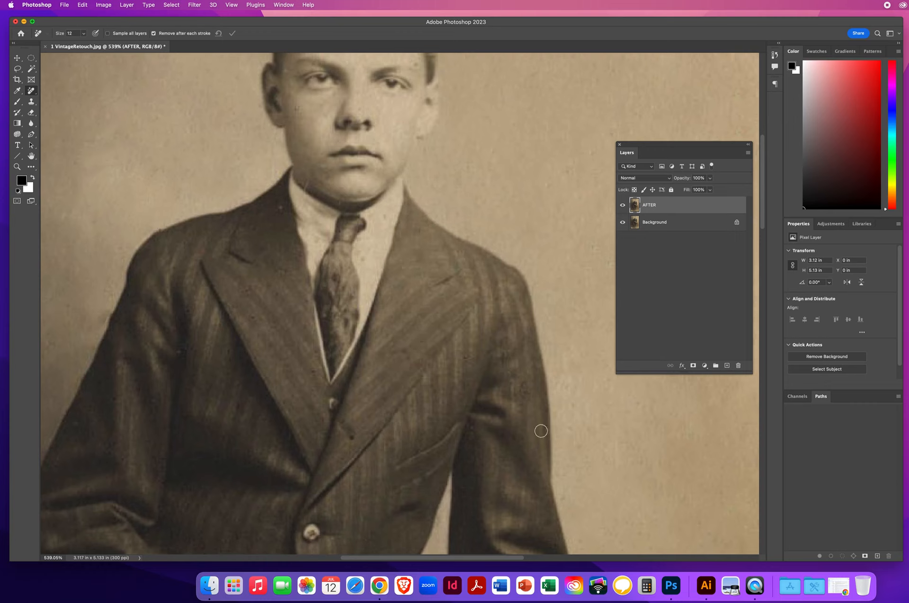
{"action": "left_click_drag", "start_coordinate": [527, 400], "coordinate": [503, 350]}
{"action": "left_click_drag", "start_coordinate": [408, 353], "coordinate": [394, 351]}
- Remove the small specks on the left-side lapel and shoulder of the jacket
{"action": "left_click", "coordinate": [252, 317]}
{"action": "left_click_drag", "start_coordinate": [248, 286], "coordinate": [247, 292]}
{"action": "left_click", "coordinate": [250, 290]}
{"action": "left_click", "coordinate": [283, 299]}
{"action": "left_click", "coordinate": [284, 273]}
{"action": "left_click", "coordinate": [281, 209]}
- Remove the spots on the shirt collar, under the chin, at the right-side temple and on the left-side cheek
{"action": "mouse_move", "coordinate": [226, 275]}
{"action": "left_mouse_down"}
{"action": "mouse_move", "coordinate": [248, 317]}
{"action": "mouse_move", "coordinate": [258, 395]}
{"action": "left_mouse_up"}
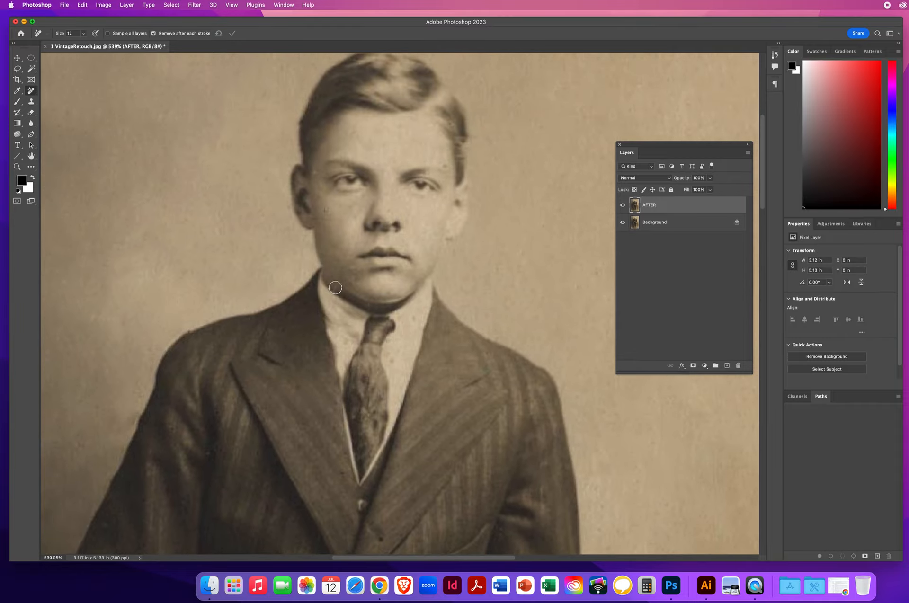
{"action": "left_click_drag", "start_coordinate": [340, 279], "coordinate": [334, 299]}
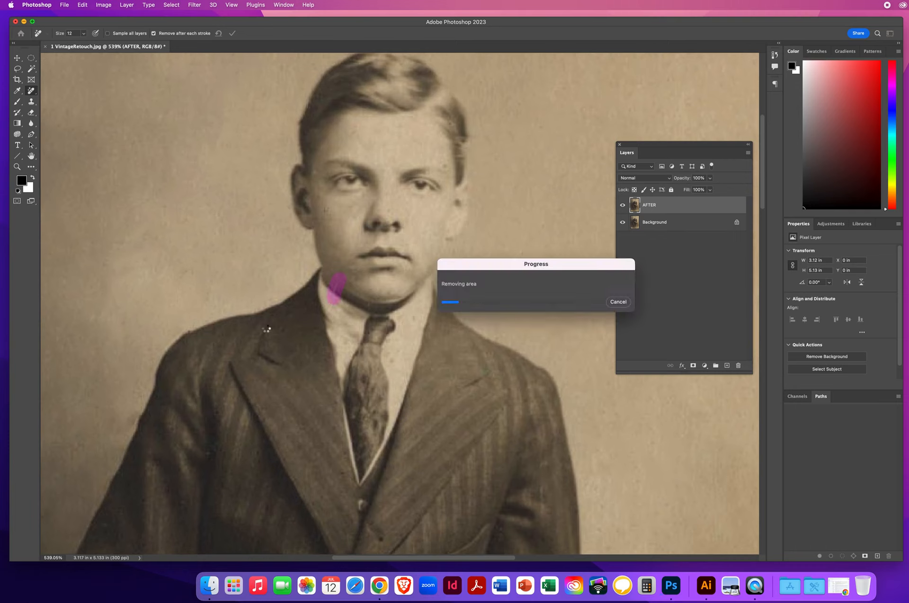
{"action": "left_click", "coordinate": [370, 301]}
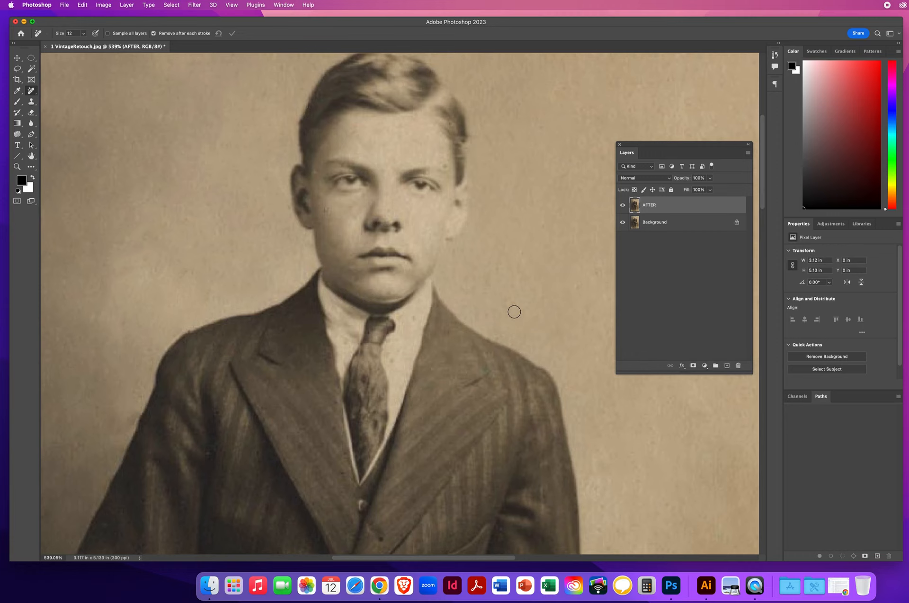
{"action": "left_click", "coordinate": [443, 165]}
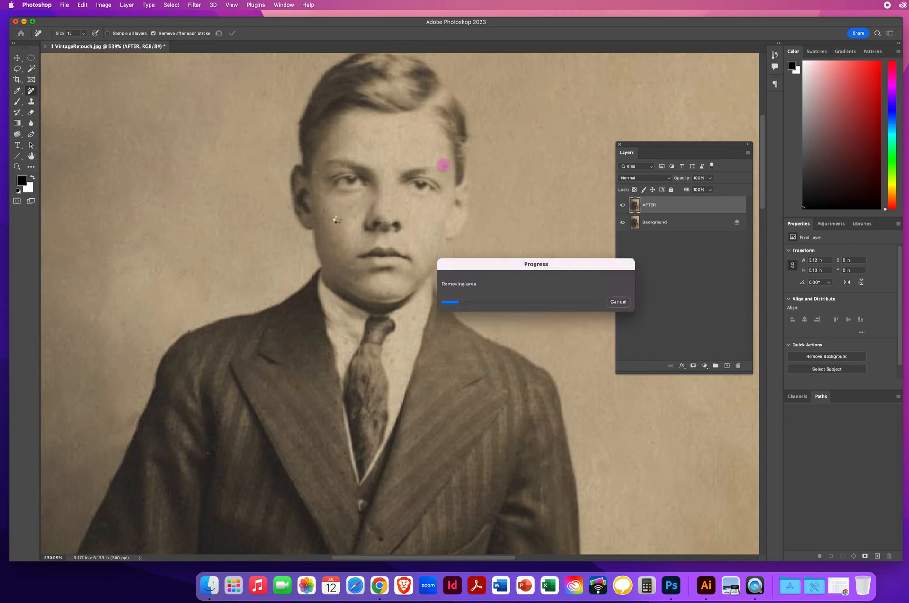
{"action": "left_click", "coordinate": [328, 211]}
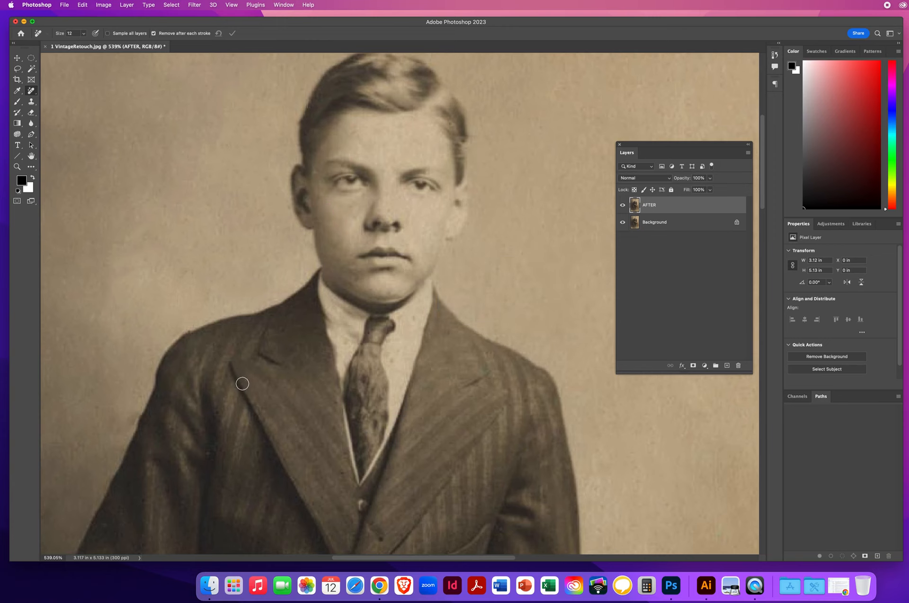
- Remove the curved mark and light scratches on the elbow and forearm of the left-side sleeve with the Remove tool
{"action": "left_click_drag", "start_coordinate": [205, 416], "coordinate": [276, 193]}
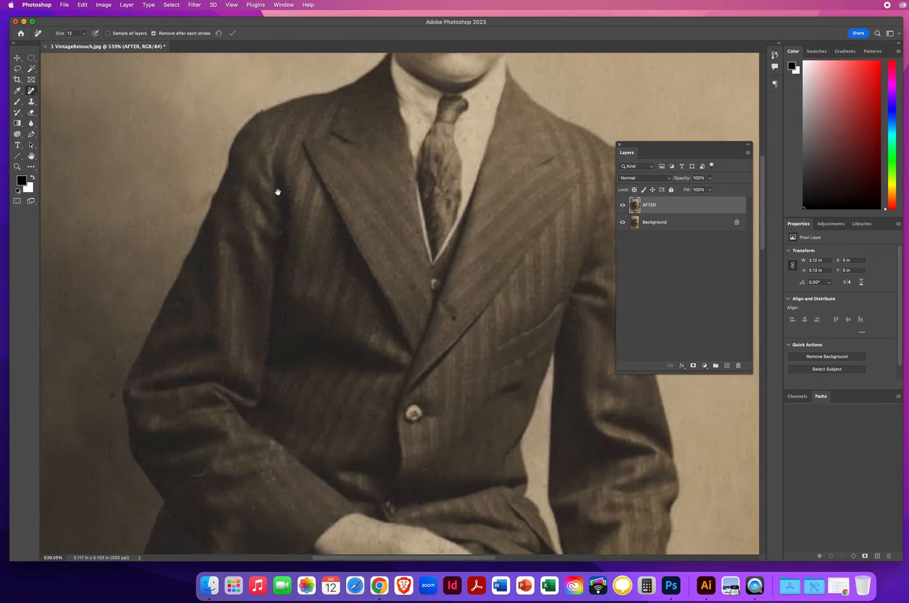
{"action": "left_click", "coordinate": [282, 228]}
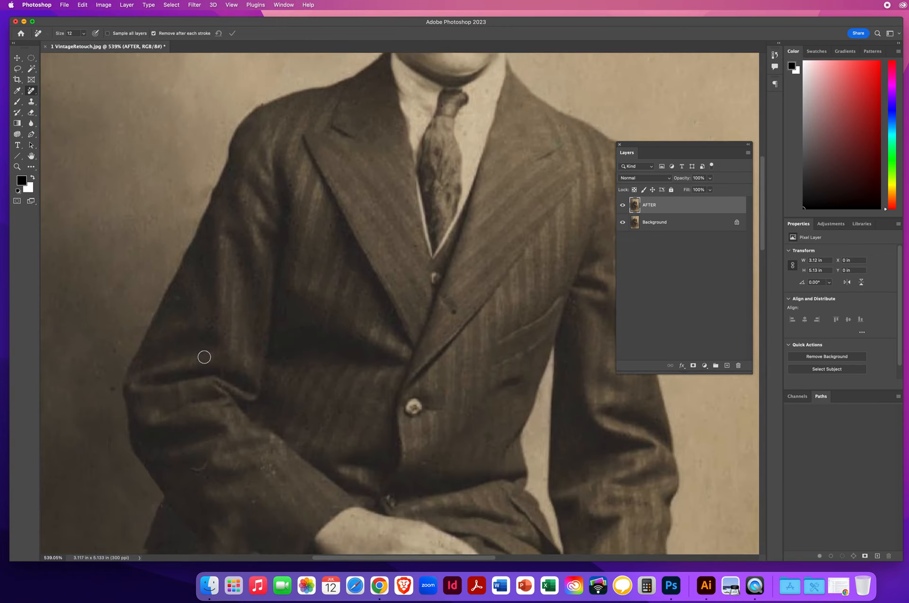
{"action": "left_click", "coordinate": [202, 469]}
{"action": "left_click_drag", "start_coordinate": [335, 489], "coordinate": [295, 274]}
{"action": "left_click", "coordinate": [224, 251]}
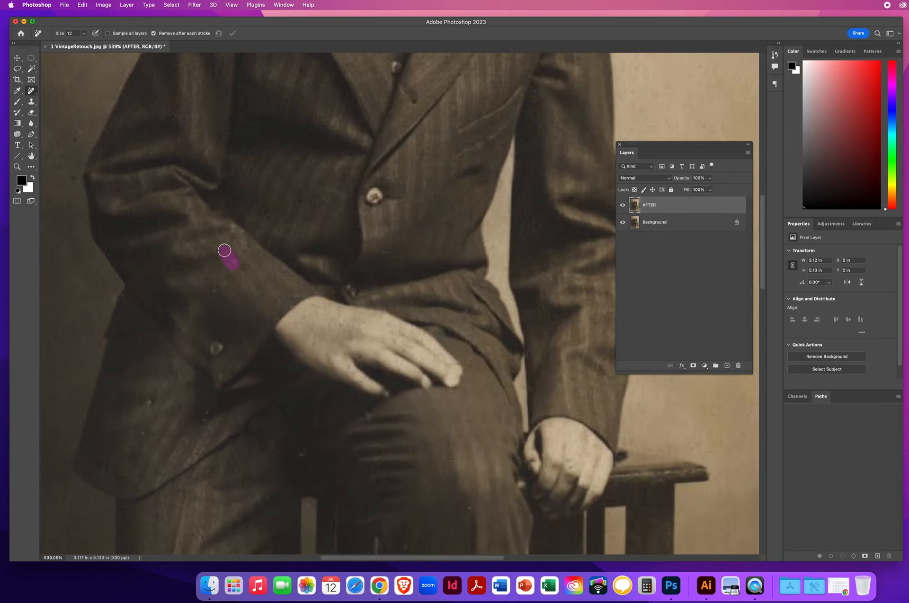
{"action": "left_click", "coordinate": [215, 291]}
{"action": "left_click", "coordinate": [298, 197]}
- Remove the specks on the lower jacket and around the cuff button of the left-side sleeve
{"action": "left_click", "coordinate": [304, 452]}
{"action": "scroll", "coordinate": [281, 431], "scroll_direction": "down", "scroll_amount": 5}
{"action": "scroll", "coordinate": [282, 432], "scroll_direction": "left", "scroll_amount": 5}
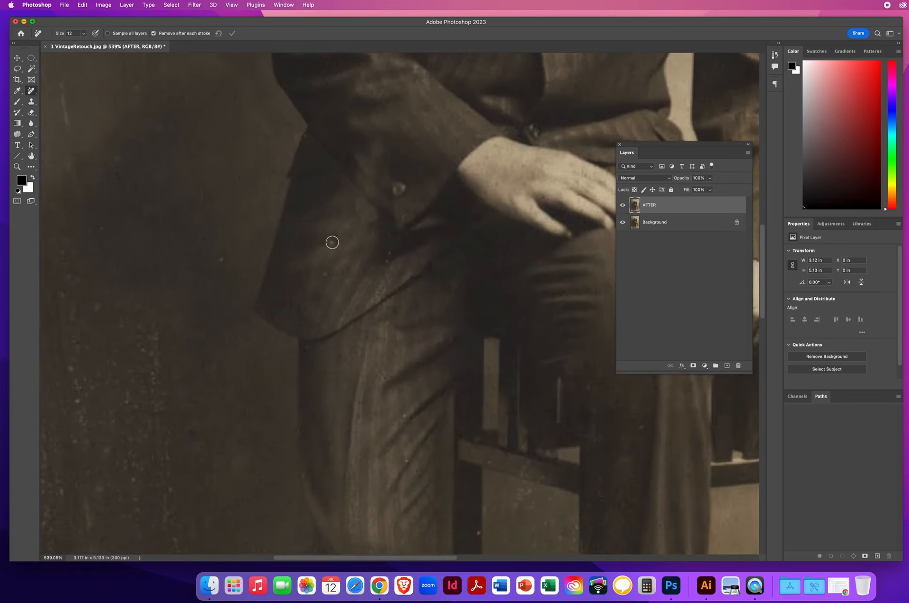
{"action": "left_click", "coordinate": [387, 256]}
{"action": "left_click", "coordinate": [402, 217]}
{"action": "left_click", "coordinate": [18, 169]}
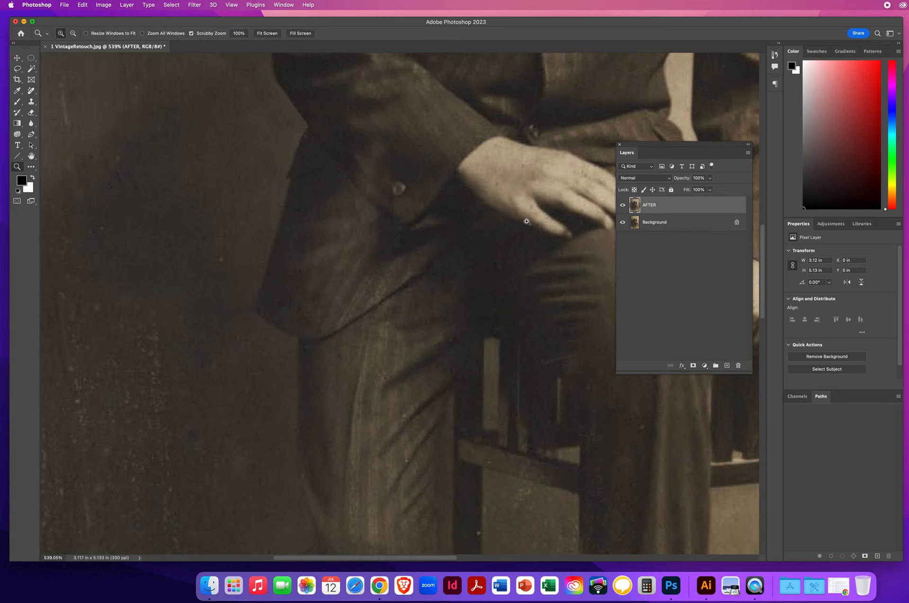
- Compare the retouched portrait with the original by hiding and showing the AFTER layer several times
{"action": "scroll", "coordinate": [497, 208], "scroll_direction": "down", "scroll_amount": 5}
{"action": "scroll", "coordinate": [499, 203], "scroll_direction": "up", "scroll_amount": 10}
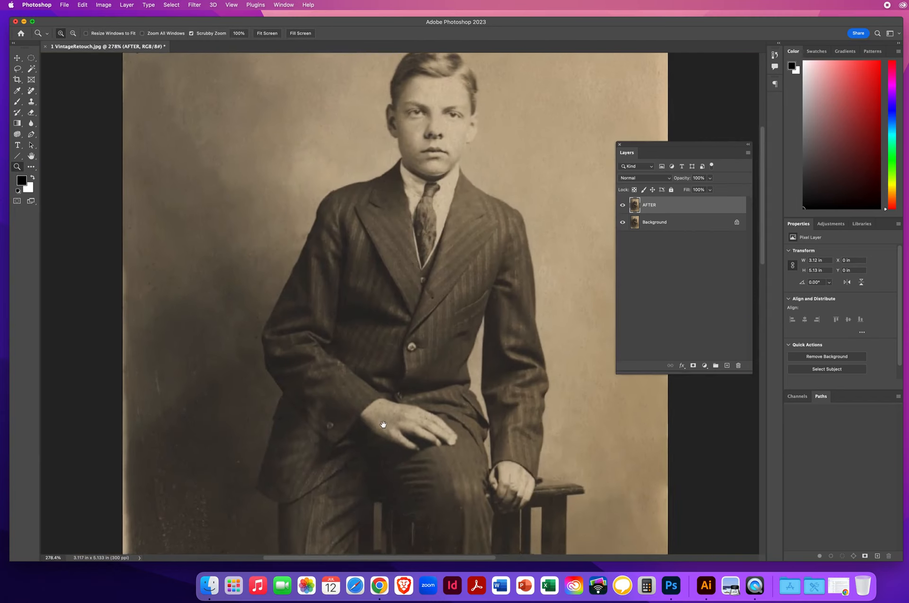
{"action": "left_click", "coordinate": [622, 206]}
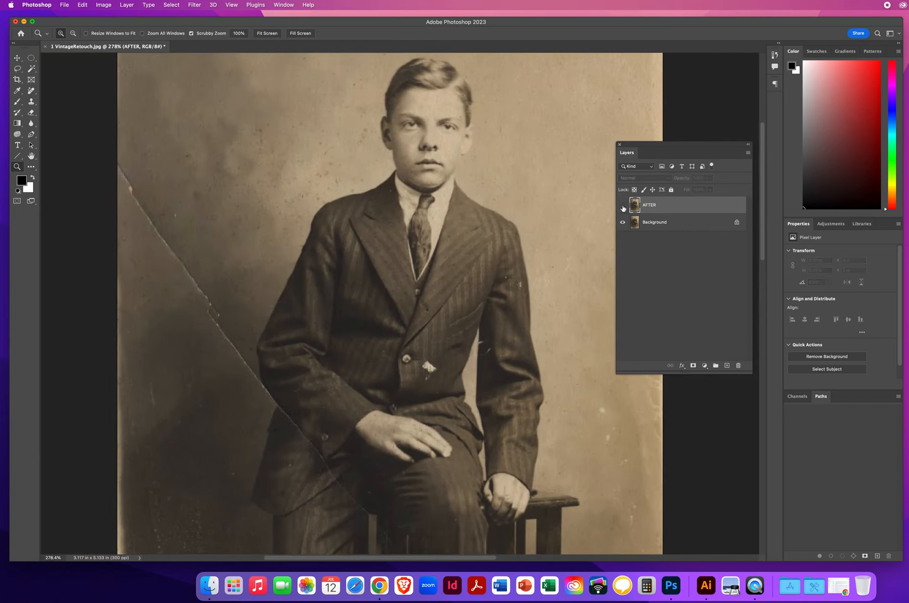
{"action": "left_click", "coordinate": [623, 207]}
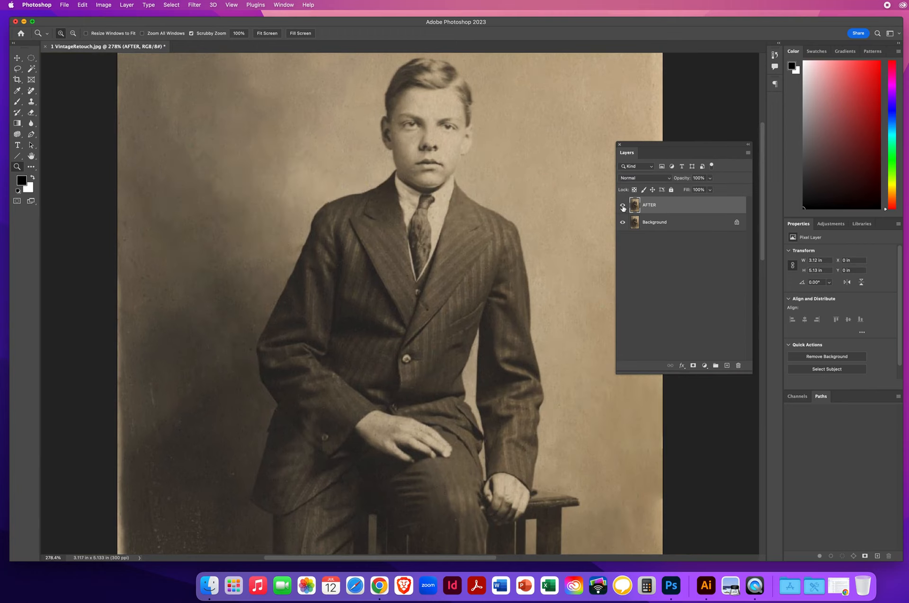
{"action": "left_click", "coordinate": [623, 206]}
{"action": "left_click", "coordinate": [622, 207]}
{"action": "left_click", "coordinate": [623, 206]}
{"action": "left_click", "coordinate": [623, 207]}
{"action": "scroll", "coordinate": [332, 407], "scroll_direction": "down", "scroll_amount": 5}
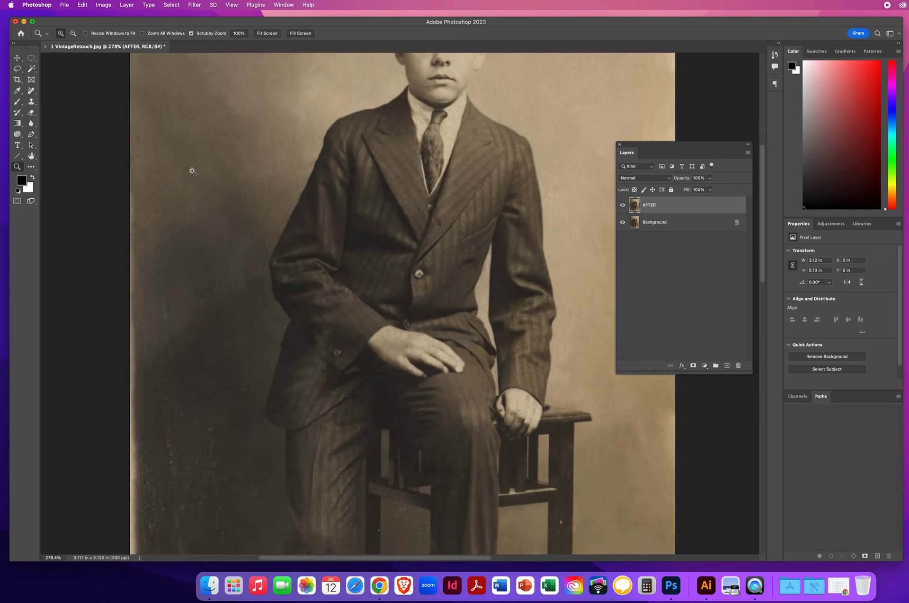
- Save a layered copy in Photoshop format to the Desktop, named with the author's name followed by VintageRetouch
{"action": "left_click", "coordinate": [64, 5]}
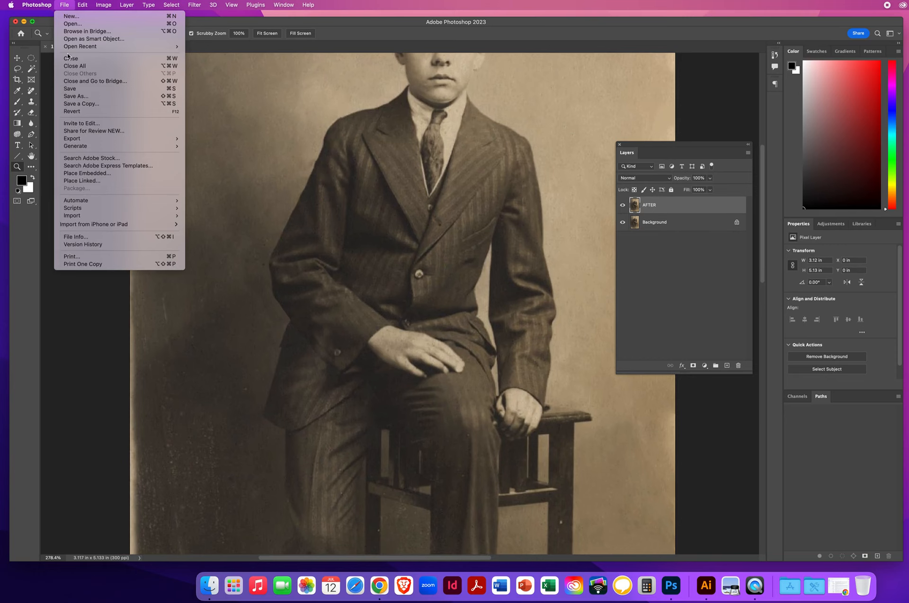
{"action": "left_click", "coordinate": [74, 105]}
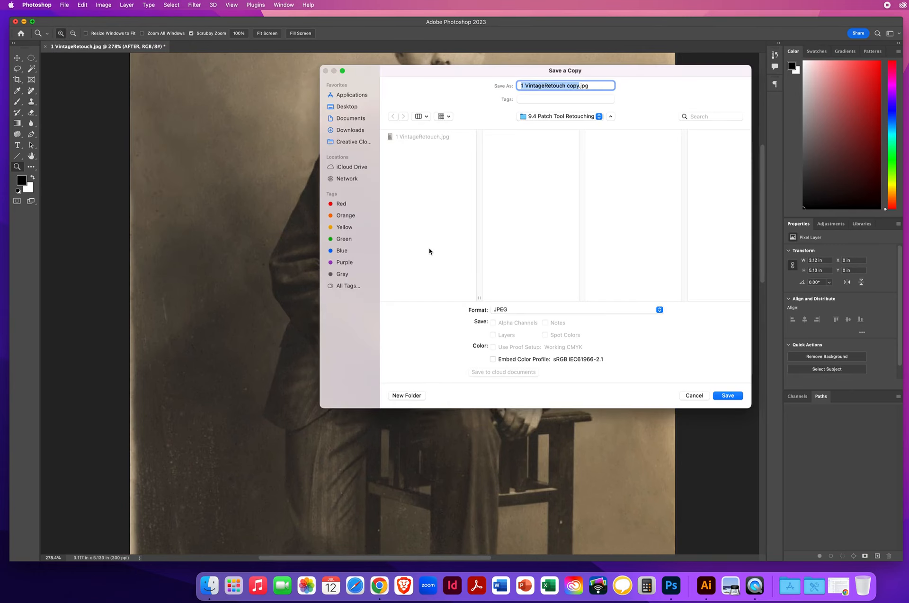
{"action": "type", "text": "NielsenChrisVintageRetouch"}
{"action": "left_click", "coordinate": [526, 309]}
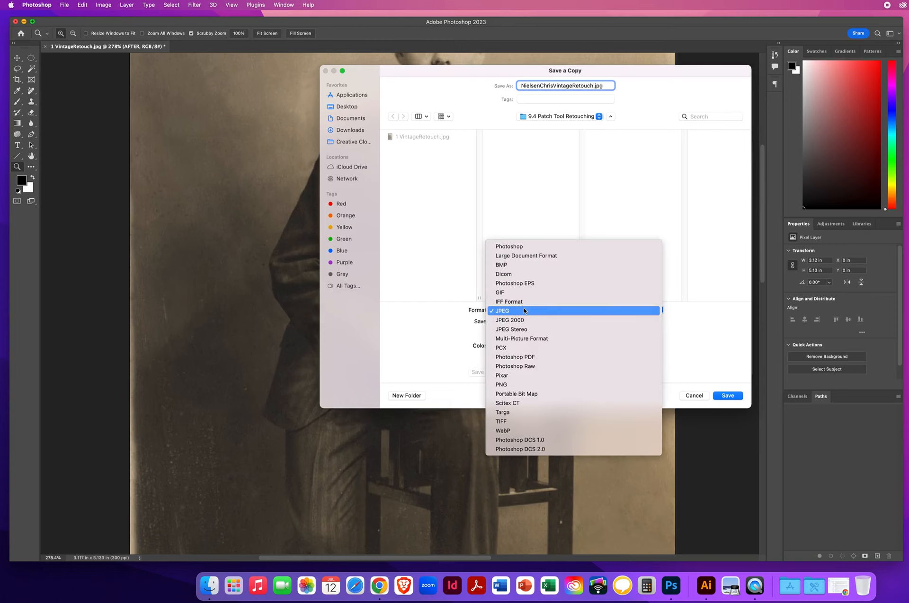
{"action": "left_click", "coordinate": [518, 248]}
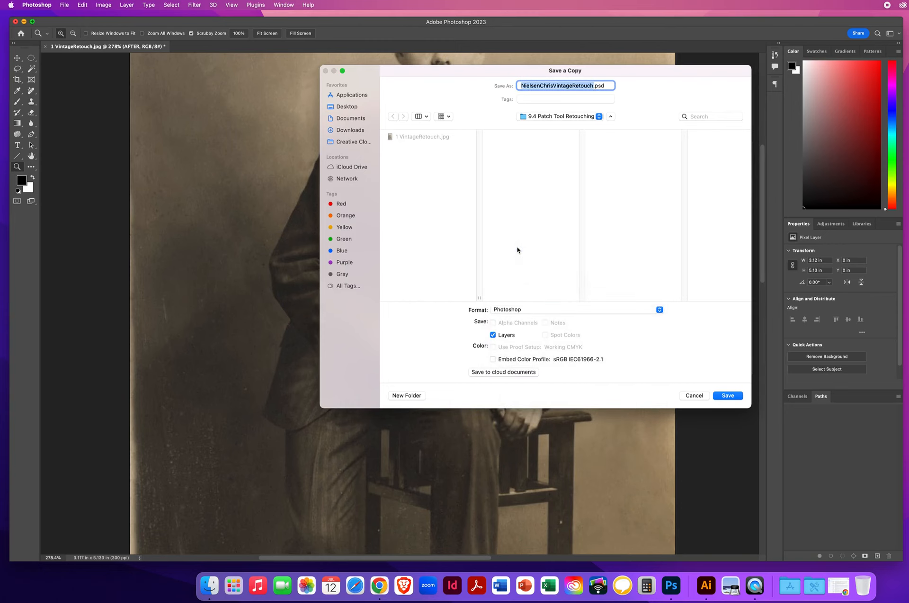
{"action": "left_click", "coordinate": [341, 107]}
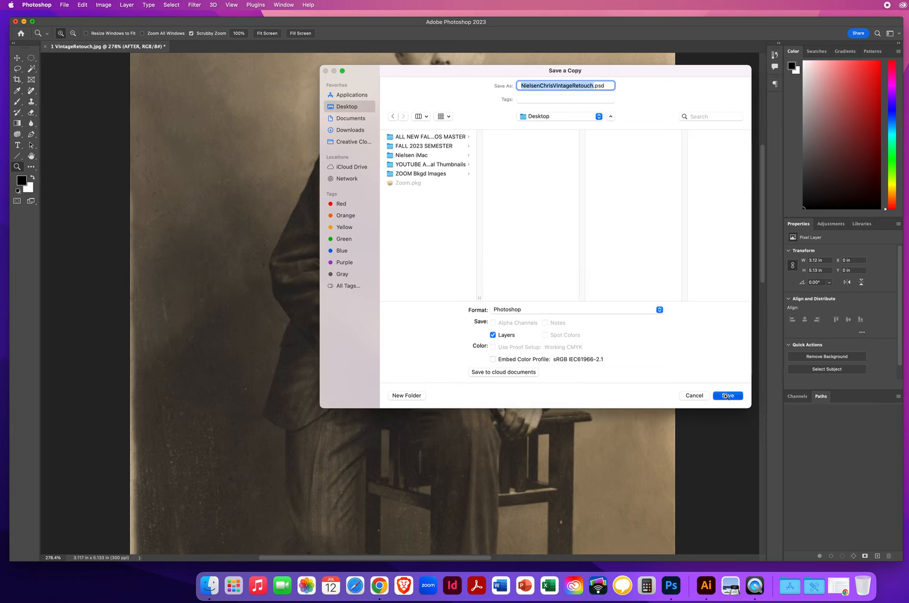
{"action": "left_click", "coordinate": [726, 396]}
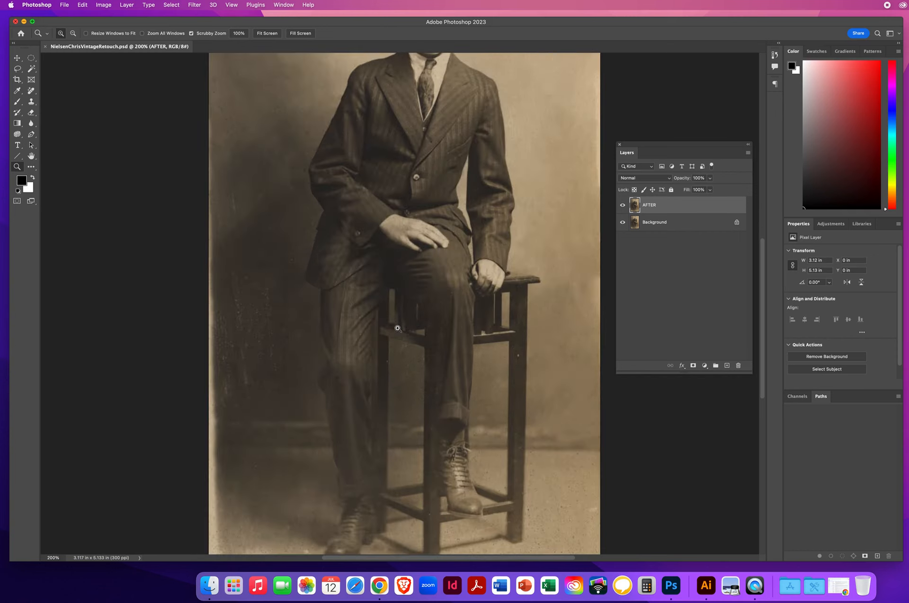
- Patch the blemishes on the backdrop near the photo's left edge, level with the jacket, using cleaner nearby areas
{"action": "left_click", "coordinate": [299, 316]}
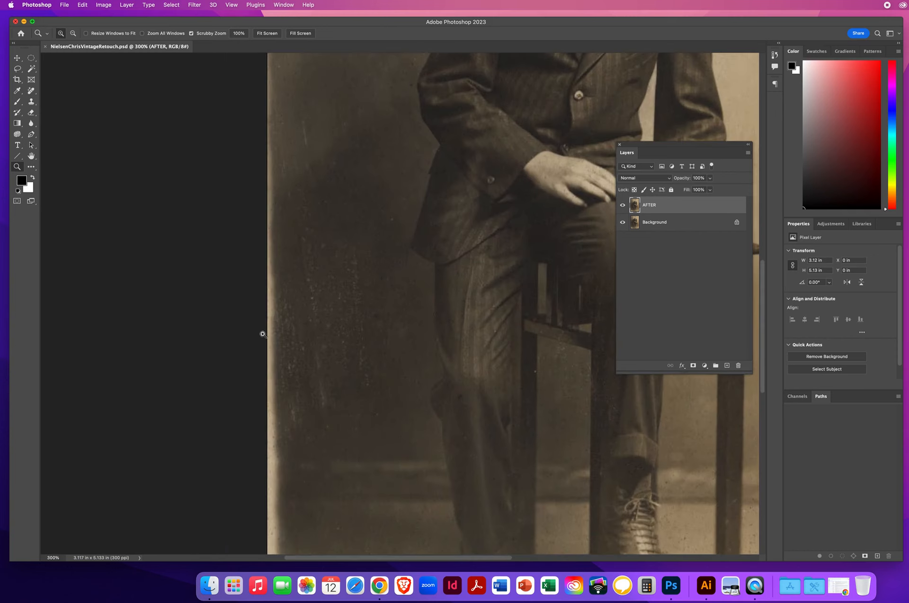
{"action": "right_click", "coordinate": [32, 91]}
{"action": "left_click", "coordinate": [57, 119]}
{"action": "scroll", "coordinate": [331, 205], "scroll_direction": "up", "scroll_amount": 6}
{"action": "scroll", "coordinate": [330, 204], "scroll_direction": "right", "scroll_amount": 3}
{"action": "mouse_move", "coordinate": [246, 154]}
{"action": "left_mouse_down"}
{"action": "mouse_move", "coordinate": [225, 176]}
{"action": "mouse_move", "coordinate": [248, 187]}
{"action": "mouse_move", "coordinate": [258, 168]}
{"action": "mouse_move", "coordinate": [251, 223]}
{"action": "left_mouse_up"}
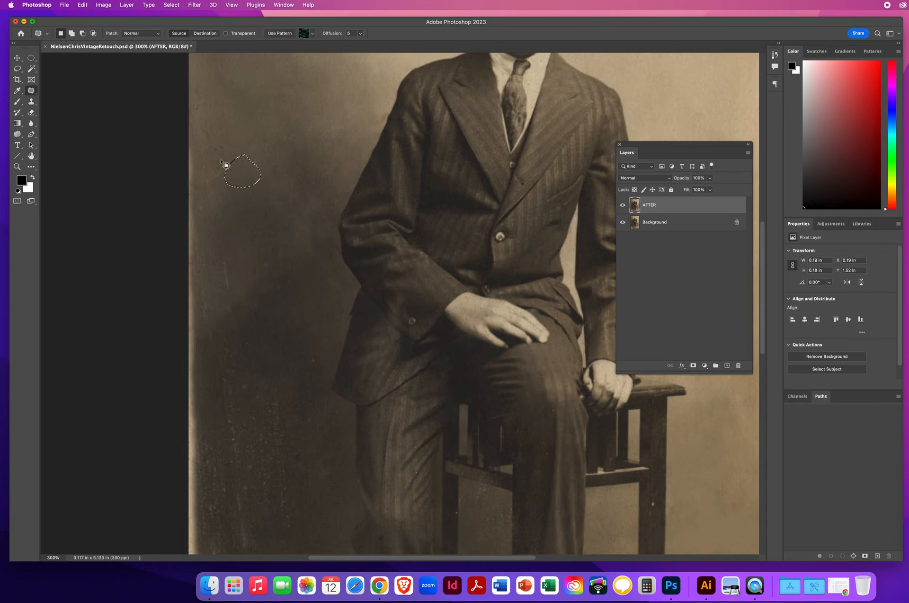
{"action": "mouse_move", "coordinate": [219, 136]}
{"action": "left_mouse_down"}
{"action": "mouse_move", "coordinate": [212, 198]}
{"action": "mouse_move", "coordinate": [228, 163]}
{"action": "mouse_move", "coordinate": [221, 138]}
{"action": "left_mouse_up"}
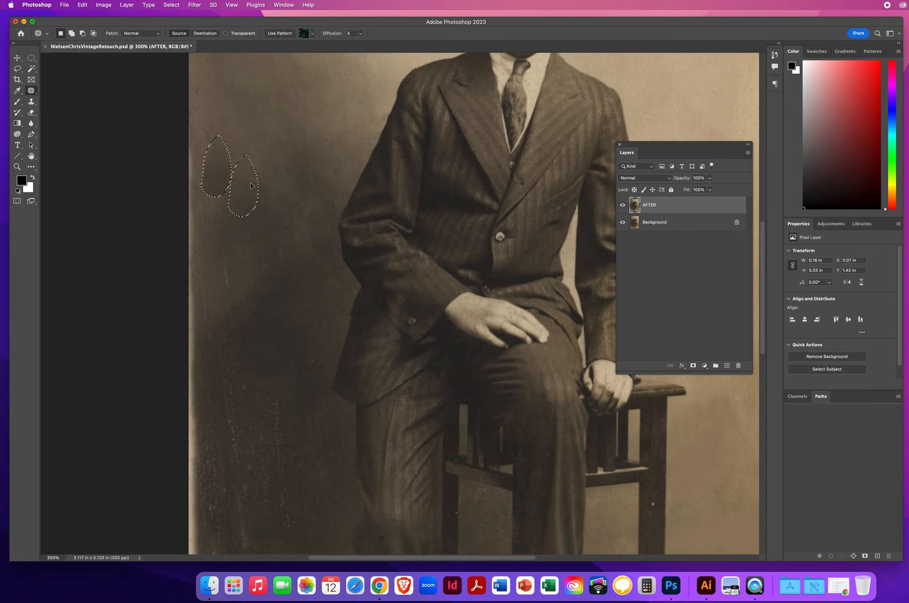
{"action": "mouse_move", "coordinate": [220, 253]}
{"action": "left_mouse_down"}
{"action": "mouse_move", "coordinate": [219, 264]}
{"action": "mouse_move", "coordinate": [233, 263]}
{"action": "mouse_move", "coordinate": [222, 249]}
{"action": "left_mouse_up"}
{"action": "left_click_drag", "start_coordinate": [227, 268], "coordinate": [241, 237]}
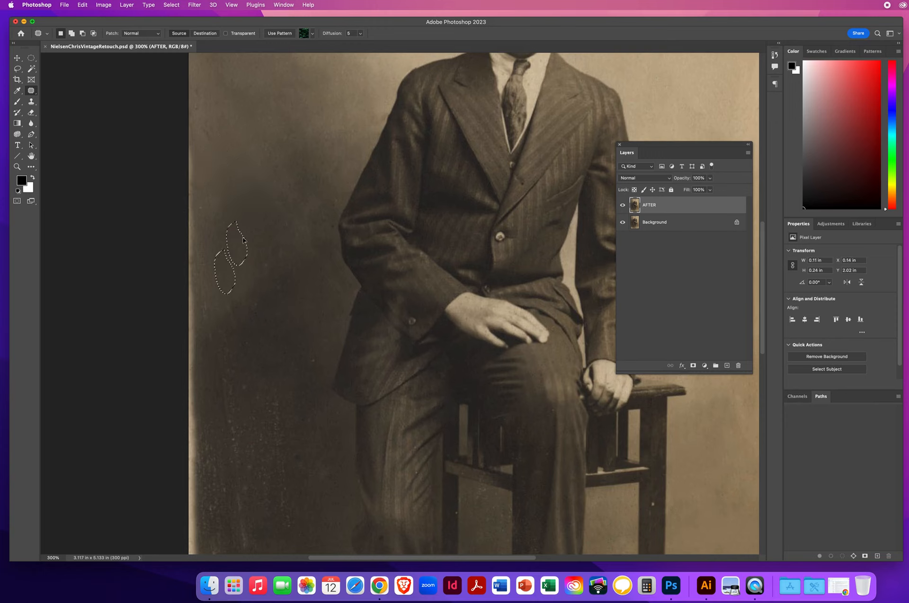
{"action": "key", "text": "ctrl+d"}
- Patch the speckled dark backdrop beside the jacket hem and left-side trouser leg with clean backdrop from above
{"action": "mouse_move", "coordinate": [281, 280]}
{"action": "left_mouse_down"}
{"action": "mouse_move", "coordinate": [287, 296]}
{"action": "mouse_move", "coordinate": [284, 289]}
{"action": "mouse_move", "coordinate": [258, 296]}
{"action": "mouse_move", "coordinate": [270, 311]}
{"action": "mouse_move", "coordinate": [223, 325]}
{"action": "mouse_move", "coordinate": [246, 319]}
{"action": "mouse_move", "coordinate": [262, 299]}
{"action": "left_mouse_up"}
{"action": "mouse_move", "coordinate": [310, 347]}
{"action": "left_mouse_down"}
{"action": "mouse_move", "coordinate": [312, 374]}
{"action": "mouse_move", "coordinate": [313, 346]}
{"action": "mouse_move", "coordinate": [272, 293]}
{"action": "mouse_move", "coordinate": [240, 291]}
{"action": "mouse_move", "coordinate": [224, 321]}
{"action": "mouse_move", "coordinate": [230, 360]}
{"action": "mouse_move", "coordinate": [255, 382]}
{"action": "mouse_move", "coordinate": [280, 368]}
{"action": "mouse_move", "coordinate": [280, 274]}
{"action": "mouse_move", "coordinate": [291, 243]}
{"action": "mouse_move", "coordinate": [300, 266]}
{"action": "left_mouse_up"}
{"action": "scroll", "coordinate": [279, 331], "scroll_direction": "down", "scroll_amount": 3}
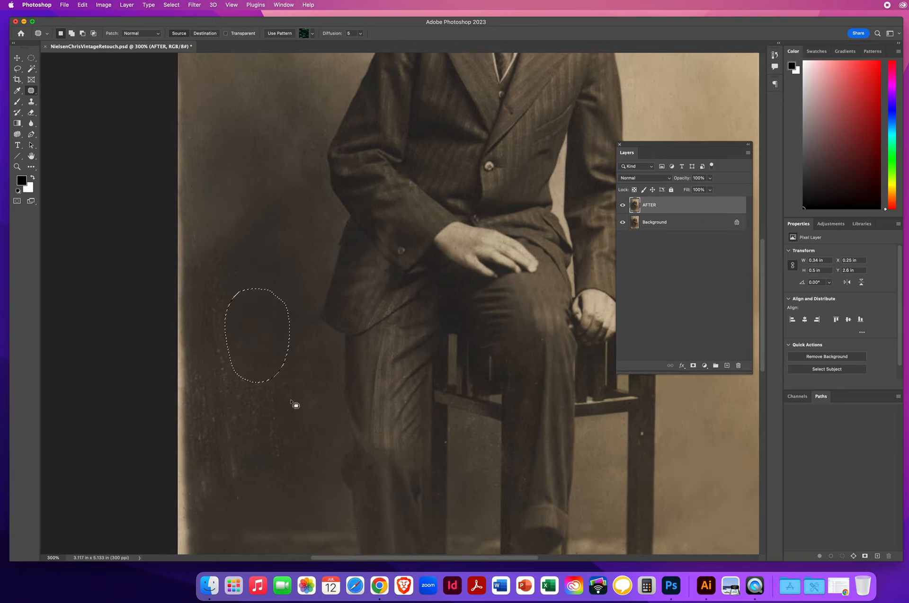
{"action": "mouse_move", "coordinate": [227, 280]}
{"action": "left_mouse_down"}
{"action": "mouse_move", "coordinate": [232, 299]}
{"action": "mouse_move", "coordinate": [227, 280]}
{"action": "left_mouse_up"}
{"action": "mouse_move", "coordinate": [231, 343]}
{"action": "left_mouse_down"}
{"action": "mouse_move", "coordinate": [232, 161]}
{"action": "mouse_move", "coordinate": [286, 294]}
{"action": "left_mouse_up"}
{"action": "mouse_move", "coordinate": [258, 433]}
{"action": "left_mouse_down"}
{"action": "mouse_move", "coordinate": [222, 407]}
{"action": "mouse_move", "coordinate": [210, 448]}
{"action": "mouse_move", "coordinate": [232, 510]}
{"action": "mouse_move", "coordinate": [263, 451]}
{"action": "mouse_move", "coordinate": [284, 277]}
{"action": "left_mouse_up"}
- Try to patch the speckled strip along the photo's left edge beside the trousers, and undo the patch
{"action": "left_click_drag", "start_coordinate": [201, 348], "coordinate": [199, 350]}
{"action": "left_click_drag", "start_coordinate": [209, 426], "coordinate": [223, 284]}
{"action": "left_click", "coordinate": [82, 4]}
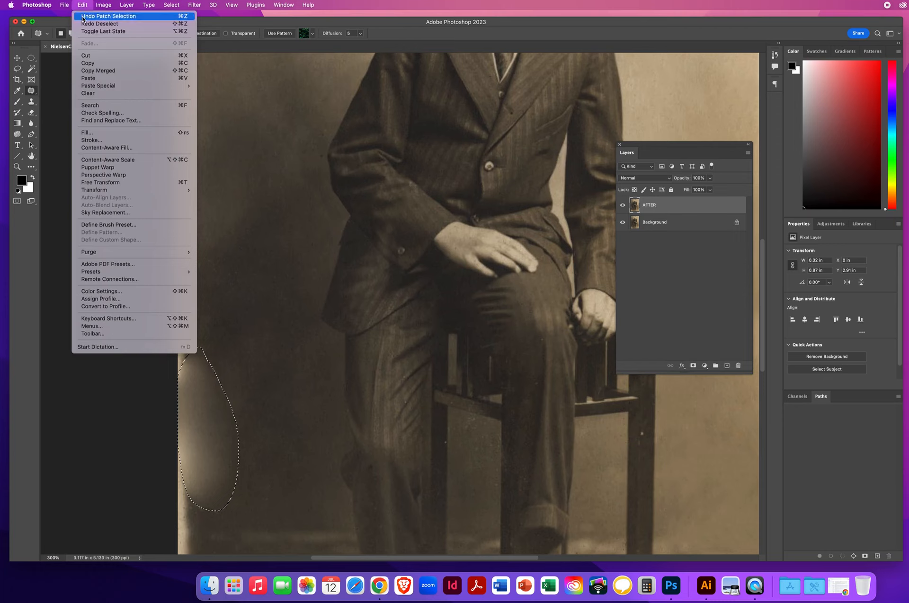
{"action": "left_click", "coordinate": [95, 13]}
{"action": "left_click", "coordinate": [260, 379]}
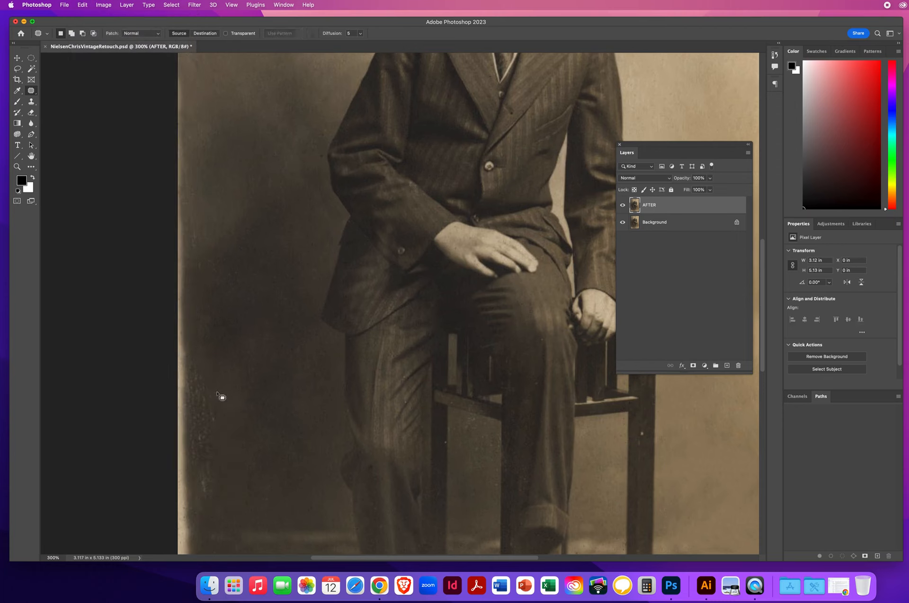
- Heal the specks on the dark backdrop between the left edge and the trouser leg with the content-aware Spot Healing Brush
{"action": "scroll", "coordinate": [221, 397], "scroll_direction": "down", "scroll_amount": 5}
{"action": "left_click", "coordinate": [31, 90]}
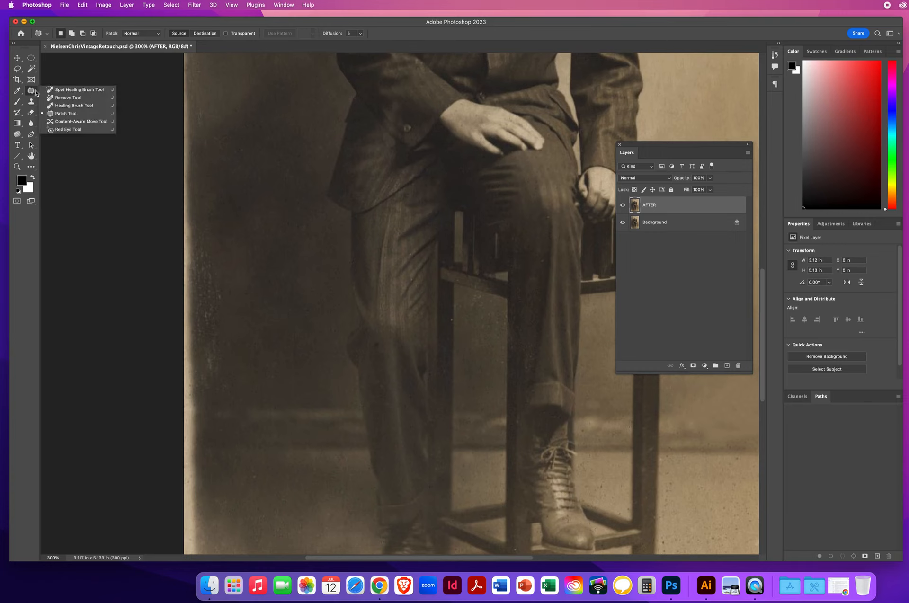
{"action": "left_click", "coordinate": [57, 91]}
{"action": "mouse_move", "coordinate": [290, 277]}
{"action": "left_mouse_down"}
{"action": "mouse_move", "coordinate": [272, 282]}
{"action": "mouse_move", "coordinate": [300, 317]}
{"action": "left_mouse_up"}
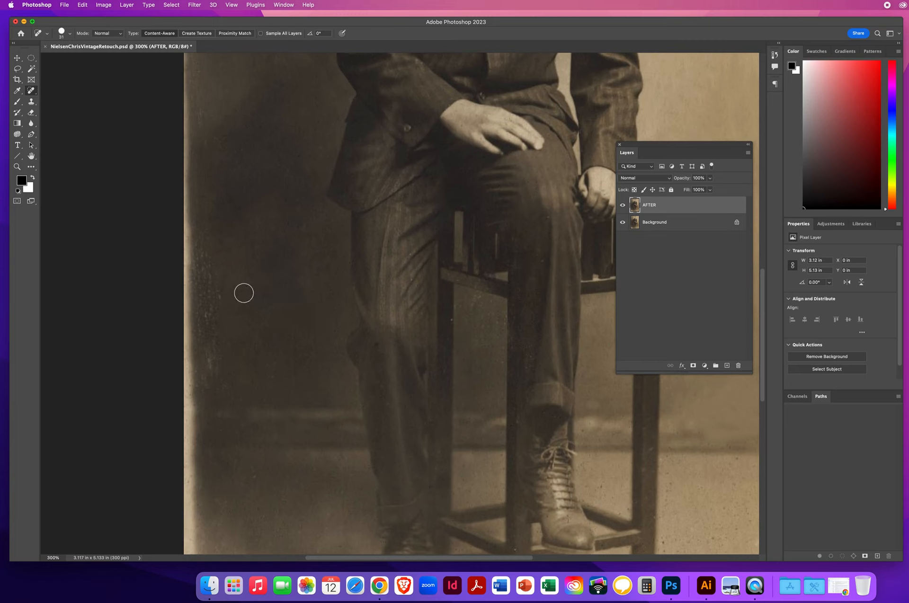
{"action": "left_click", "coordinate": [276, 367]}
{"action": "mouse_move", "coordinate": [322, 314]}
{"action": "left_mouse_down"}
{"action": "mouse_move", "coordinate": [296, 352]}
{"action": "mouse_move", "coordinate": [303, 362]}
{"action": "mouse_move", "coordinate": [319, 332]}
{"action": "mouse_move", "coordinate": [329, 344]}
{"action": "mouse_move", "coordinate": [332, 310]}
{"action": "left_mouse_up"}
{"action": "left_click_drag", "start_coordinate": [335, 269], "coordinate": [332, 284]}
{"action": "left_click_drag", "start_coordinate": [306, 223], "coordinate": [290, 267]}
{"action": "left_click_drag", "start_coordinate": [331, 251], "coordinate": [323, 280]}
{"action": "mouse_move", "coordinate": [256, 273]}
{"action": "left_mouse_down"}
{"action": "mouse_move", "coordinate": [253, 327]}
{"action": "mouse_move", "coordinate": [272, 361]}
{"action": "mouse_move", "coordinate": [250, 384]}
{"action": "left_mouse_up"}
- Heal the remaining backdrop marks beside the left-side trouser leg and along the left edge near the jacket hem
{"action": "left_click", "coordinate": [248, 320]}
{"action": "mouse_move", "coordinate": [270, 280]}
{"action": "left_mouse_down"}
{"action": "mouse_move", "coordinate": [267, 292]}
{"action": "mouse_move", "coordinate": [268, 254]}
{"action": "mouse_move", "coordinate": [286, 259]}
{"action": "mouse_move", "coordinate": [254, 278]}
{"action": "left_mouse_up"}
{"action": "left_click", "coordinate": [327, 253]}
{"action": "left_click_drag", "start_coordinate": [315, 230], "coordinate": [310, 256]}
{"action": "left_click", "coordinate": [232, 150]}
{"action": "left_click", "coordinate": [213, 147]}
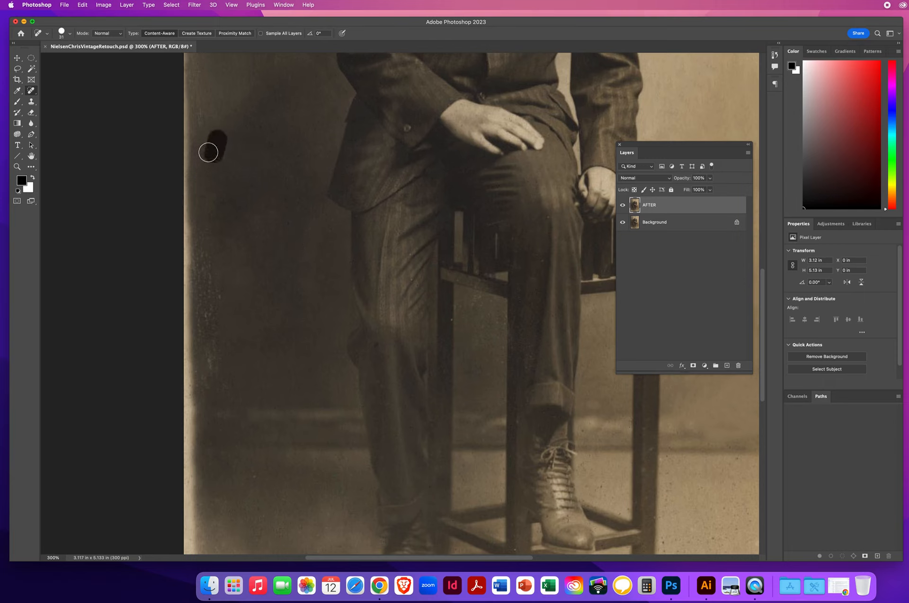
{"action": "left_click_drag", "start_coordinate": [204, 112], "coordinate": [207, 157]}
- Clone clean backdrop over the light border along the photo's left edge, from beside the sleeve to the upper trousers
{"action": "left_click_drag", "start_coordinate": [268, 125], "coordinate": [278, 380]}
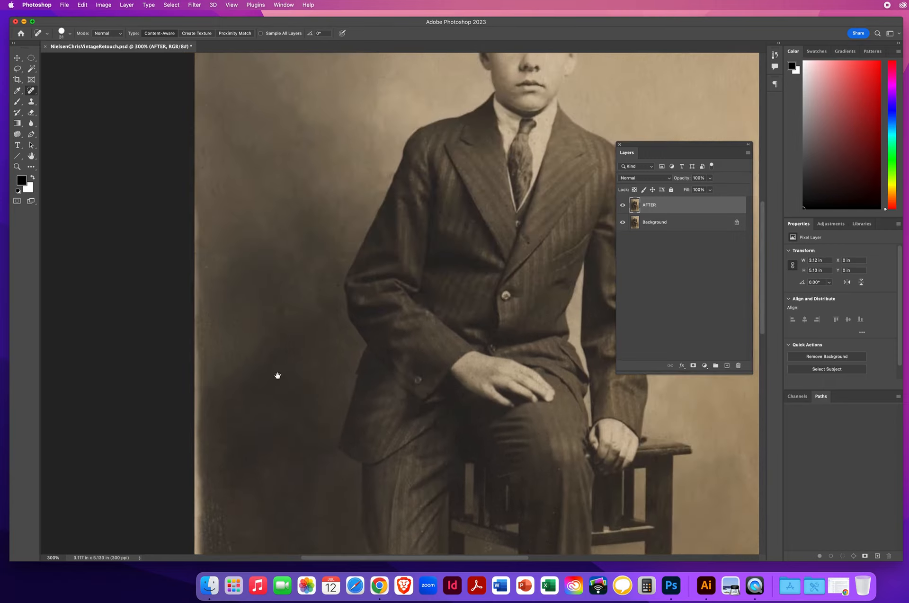
{"action": "scroll", "coordinate": [233, 211], "scroll_direction": "down", "scroll_amount": 1}
{"action": "left_click_drag", "start_coordinate": [218, 209], "coordinate": [230, 142]}
{"action": "key", "text": "s"}
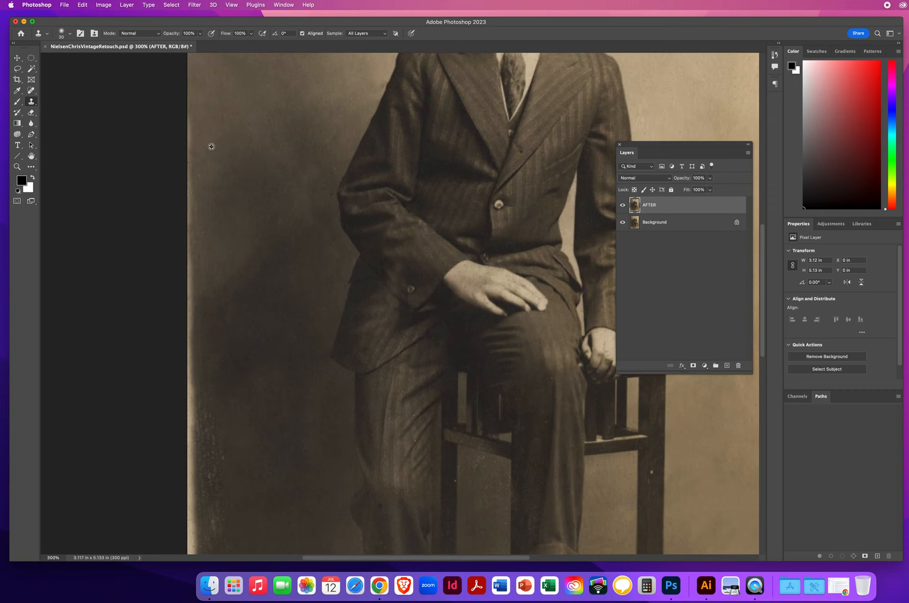
{"action": "left_click", "coordinate": [211, 146], "text": "alt"}
{"action": "mouse_move", "coordinate": [192, 147]}
{"action": "left_mouse_down"}
{"action": "mouse_move", "coordinate": [187, 108]}
{"action": "mouse_move", "coordinate": [187, 239]}
{"action": "mouse_move", "coordinate": [191, 228]}
{"action": "mouse_move", "coordinate": [203, 232]}
{"action": "mouse_move", "coordinate": [189, 262]}
{"action": "mouse_move", "coordinate": [191, 353]}
{"action": "mouse_move", "coordinate": [217, 368]}
{"action": "left_mouse_up"}
- Clone dark backdrop over the light, speckled left edge beside the trouser leg, down to the floor line
{"action": "scroll", "coordinate": [208, 313], "scroll_direction": "down", "scroll_amount": 3}
{"action": "left_click_drag", "start_coordinate": [224, 258], "coordinate": [227, 257]}
{"action": "left_click", "coordinate": [222, 243], "text": "alt"}
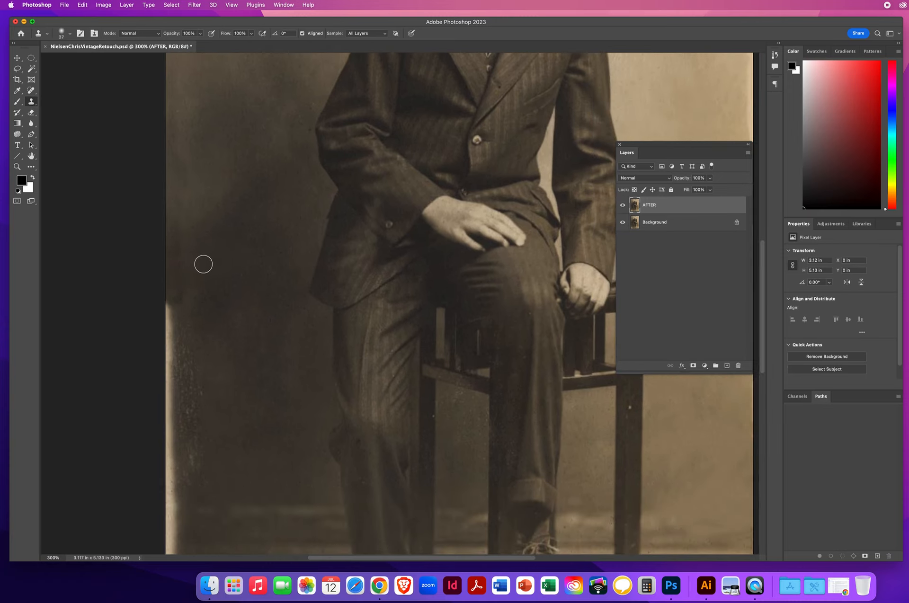
{"action": "mouse_move", "coordinate": [194, 273]}
{"action": "left_mouse_down"}
{"action": "mouse_move", "coordinate": [167, 290]}
{"action": "mouse_move", "coordinate": [160, 322]}
{"action": "mouse_move", "coordinate": [181, 325]}
{"action": "mouse_move", "coordinate": [191, 345]}
{"action": "mouse_move", "coordinate": [175, 370]}
{"action": "mouse_move", "coordinate": [203, 386]}
{"action": "mouse_move", "coordinate": [206, 435]}
{"action": "mouse_move", "coordinate": [229, 259]}
{"action": "left_mouse_up"}
{"action": "left_click", "coordinate": [216, 355], "text": "alt"}
{"action": "left_click", "coordinate": [243, 312], "text": "alt"}
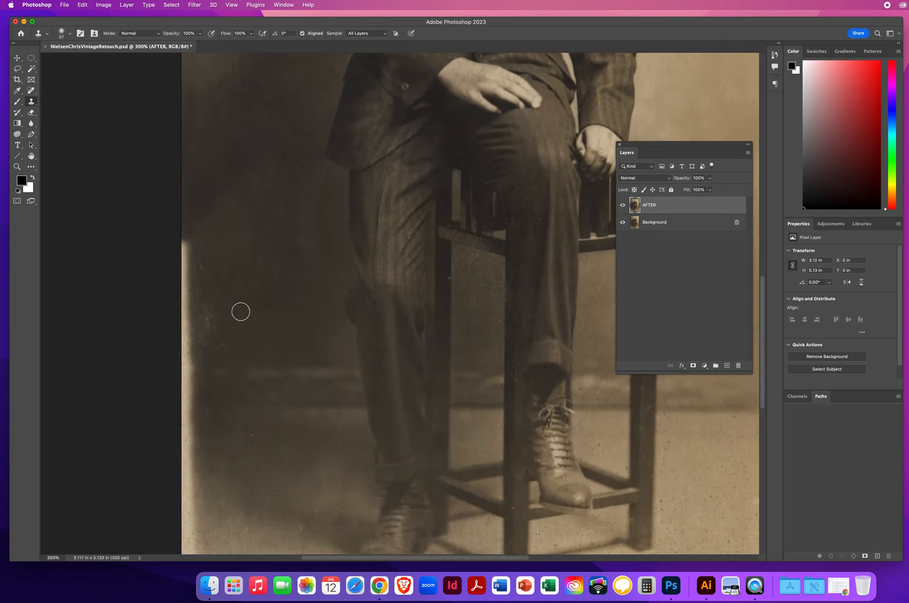
{"action": "mouse_move", "coordinate": [214, 310]}
{"action": "left_mouse_down"}
{"action": "mouse_move", "coordinate": [230, 356]}
{"action": "mouse_move", "coordinate": [226, 372]}
{"action": "mouse_move", "coordinate": [208, 368]}
{"action": "left_mouse_up"}
{"action": "mouse_move", "coordinate": [194, 375]}
{"action": "left_mouse_down"}
{"action": "mouse_move", "coordinate": [201, 267]}
{"action": "mouse_move", "coordinate": [183, 236]}
{"action": "mouse_move", "coordinate": [188, 394]}
{"action": "left_mouse_up"}
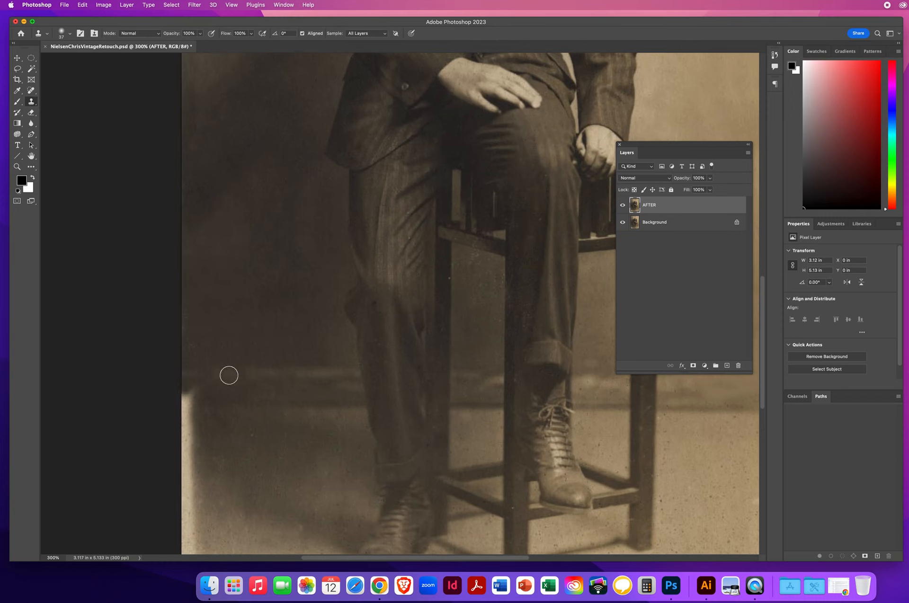
- Clone over the light left edge along the floor and the bright patch in the photo's bottom-left corner
{"action": "mouse_move", "coordinate": [210, 376]}
{"action": "left_mouse_down"}
{"action": "mouse_move", "coordinate": [163, 382]}
{"action": "mouse_move", "coordinate": [215, 399]}
{"action": "mouse_move", "coordinate": [167, 407]}
{"action": "mouse_move", "coordinate": [174, 417]}
{"action": "mouse_move", "coordinate": [207, 421]}
{"action": "mouse_move", "coordinate": [185, 431]}
{"action": "mouse_move", "coordinate": [211, 439]}
{"action": "mouse_move", "coordinate": [214, 462]}
{"action": "mouse_move", "coordinate": [185, 475]}
{"action": "mouse_move", "coordinate": [190, 539]}
{"action": "left_mouse_up"}
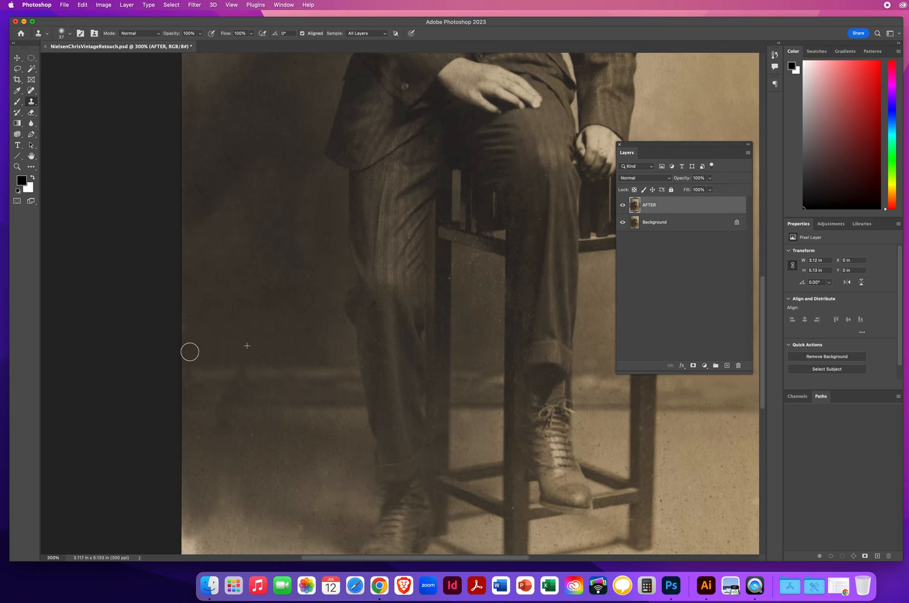
{"action": "left_click_drag", "start_coordinate": [283, 468], "coordinate": [253, 278]}
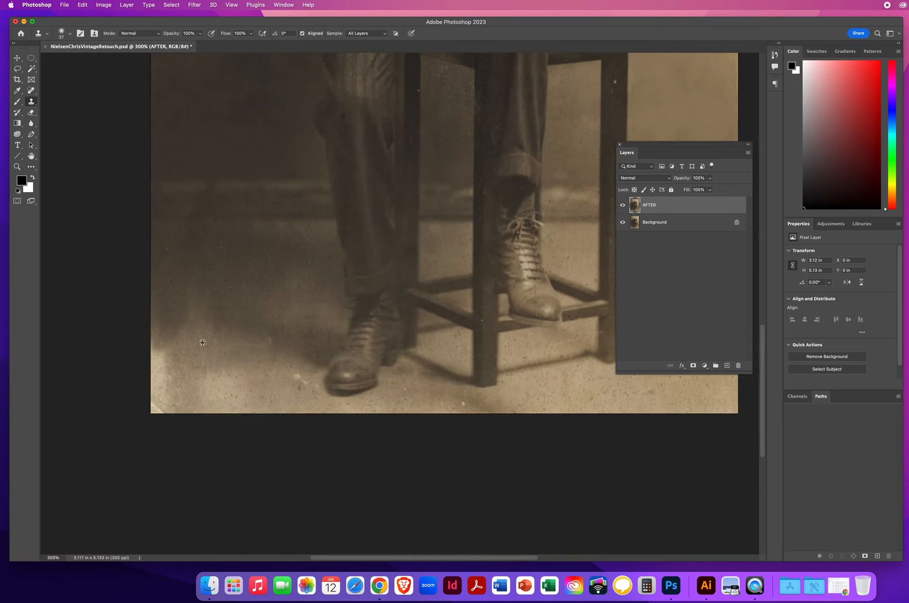
{"action": "mouse_move", "coordinate": [197, 343]}
{"action": "left_mouse_down"}
{"action": "mouse_move", "coordinate": [151, 349]}
{"action": "mouse_move", "coordinate": [169, 349]}
{"action": "mouse_move", "coordinate": [159, 389]}
{"action": "left_mouse_up"}
- Heal the blotches and marks in the dark backdrop beside the jacket sleeve and along the photo's left edge with the Spot Healing Brush
{"action": "left_click_drag", "start_coordinate": [280, 170], "coordinate": [280, 455]}
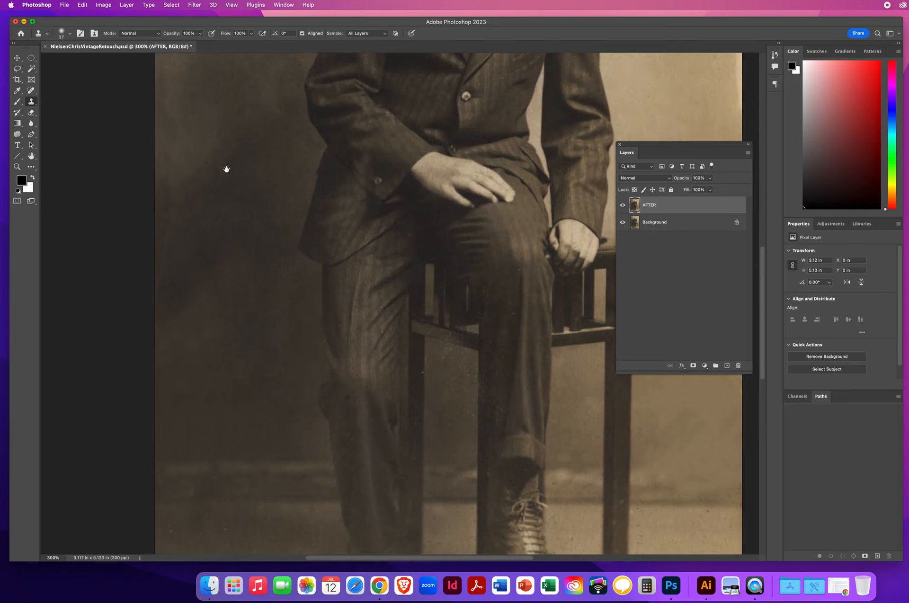
{"action": "mouse_move", "coordinate": [225, 171]}
{"action": "left_mouse_down"}
{"action": "mouse_move", "coordinate": [232, 354]}
{"action": "mouse_move", "coordinate": [228, 304]}
{"action": "left_mouse_up"}
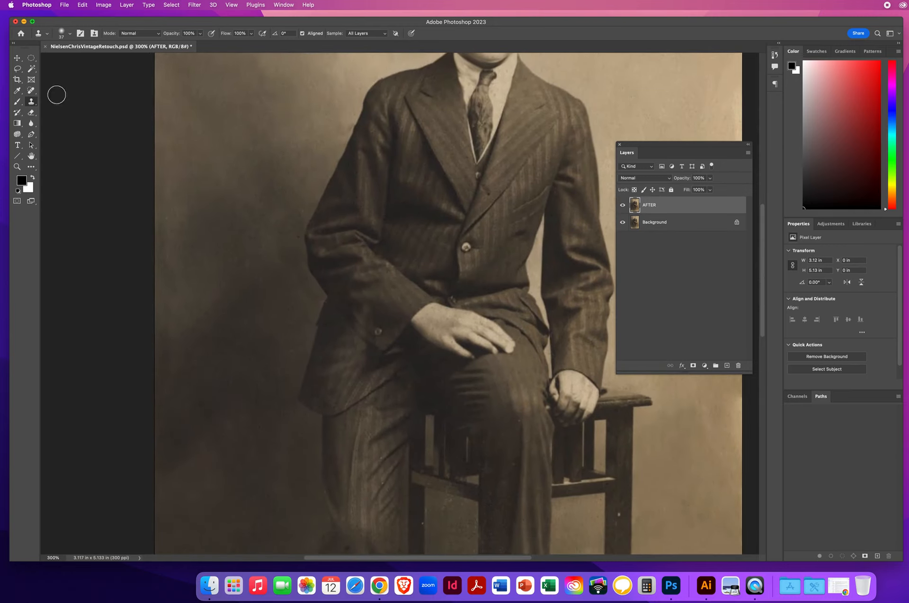
{"action": "left_click", "coordinate": [31, 102]}
{"action": "left_click", "coordinate": [32, 91]}
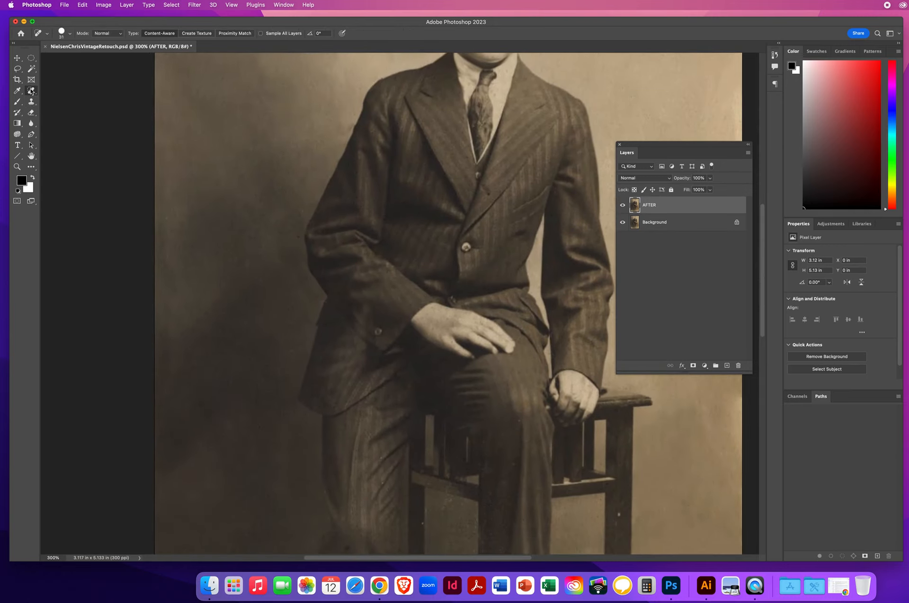
{"action": "left_click", "coordinate": [31, 91]}
{"action": "left_click", "coordinate": [71, 93]}
{"action": "left_click_drag", "start_coordinate": [165, 322], "coordinate": [160, 402]}
{"action": "left_click", "coordinate": [163, 362]}
{"action": "left_click", "coordinate": [176, 342]}
{"action": "left_click", "coordinate": [201, 311]}
{"action": "left_click", "coordinate": [180, 344]}
{"action": "left_click", "coordinate": [159, 368]}
{"action": "left_click", "coordinate": [292, 220]}
{"action": "left_click", "coordinate": [207, 314]}
- Patch the uneven areas of the dark backdrop beside the sleeve and along the left edge, and clear the selection
{"action": "right_click", "coordinate": [30, 93]}
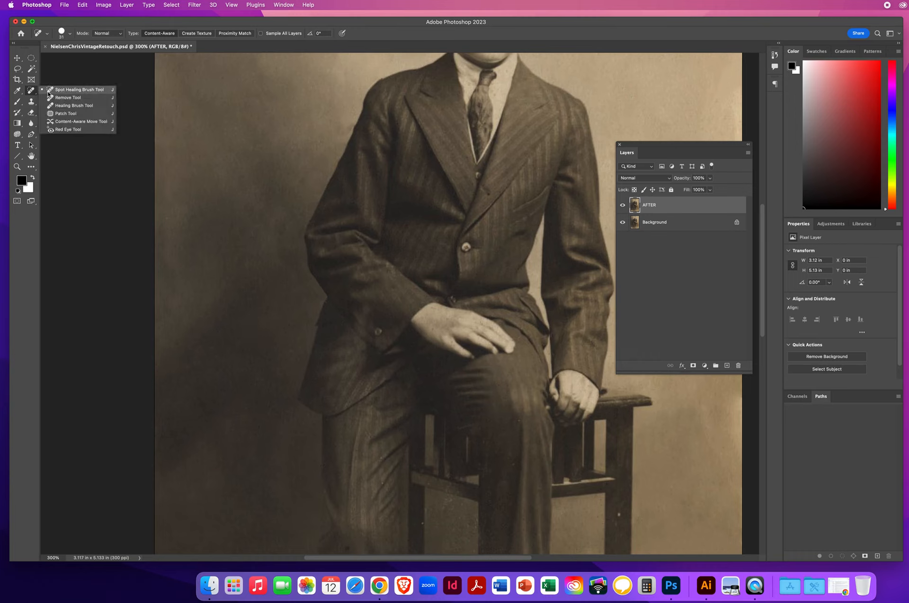
{"action": "left_click", "coordinate": [59, 114]}
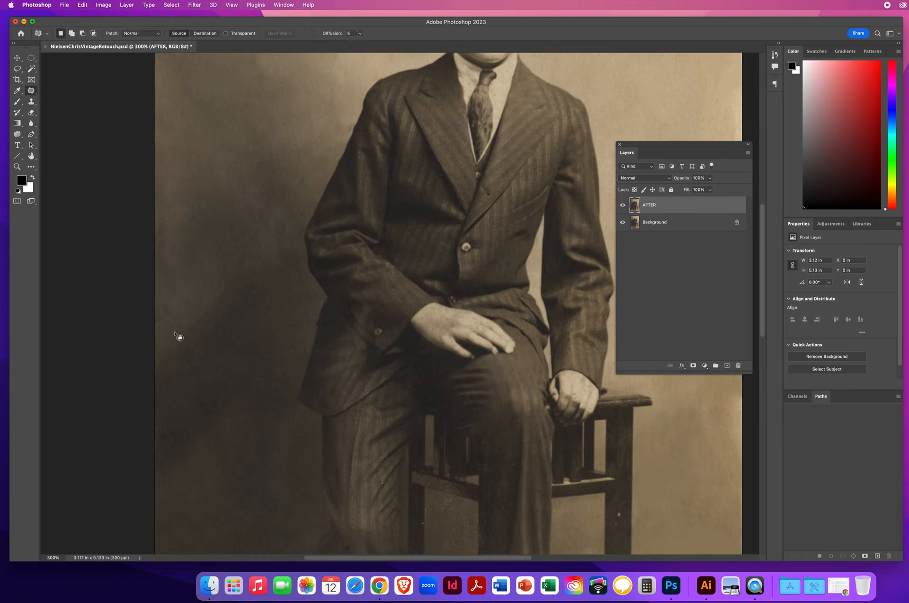
{"action": "left_click_drag", "start_coordinate": [175, 354], "coordinate": [207, 316]}
{"action": "mouse_move", "coordinate": [269, 236]}
{"action": "left_mouse_down"}
{"action": "mouse_move", "coordinate": [297, 213]}
{"action": "mouse_move", "coordinate": [286, 207]}
{"action": "left_mouse_up"}
{"action": "left_click_drag", "start_coordinate": [271, 219], "coordinate": [247, 206]}
{"action": "mouse_move", "coordinate": [238, 250]}
{"action": "left_mouse_down"}
{"action": "mouse_move", "coordinate": [249, 289]}
{"action": "mouse_move", "coordinate": [240, 250]}
{"action": "left_mouse_up"}
{"action": "mouse_move", "coordinate": [307, 172]}
{"action": "left_mouse_down"}
{"action": "mouse_move", "coordinate": [304, 194]}
{"action": "mouse_move", "coordinate": [303, 167]}
{"action": "left_mouse_up"}
{"action": "mouse_move", "coordinate": [165, 414]}
{"action": "left_mouse_down"}
{"action": "mouse_move", "coordinate": [157, 422]}
{"action": "mouse_move", "coordinate": [178, 435]}
{"action": "mouse_move", "coordinate": [165, 414]}
{"action": "left_mouse_up"}
{"action": "mouse_move", "coordinate": [274, 478]}
{"action": "left_mouse_down"}
{"action": "mouse_move", "coordinate": [256, 428]}
{"action": "mouse_move", "coordinate": [227, 203]}
{"action": "mouse_move", "coordinate": [253, 150]}
{"action": "left_mouse_up"}
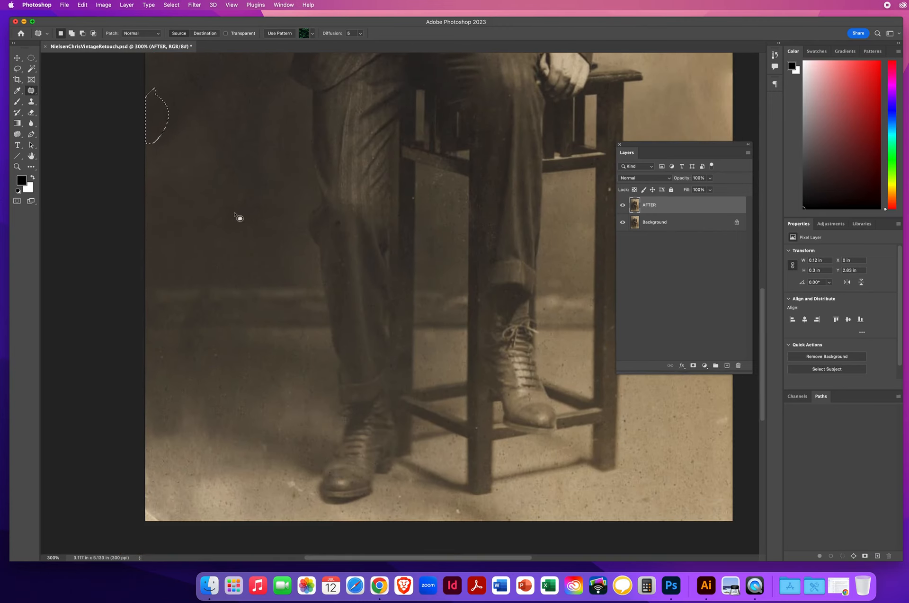
{"action": "key", "text": "super+d"}
- Erase the specks on the stool's front leg and the floor beside it with the Remove tool
{"action": "left_click", "coordinate": [33, 93]}
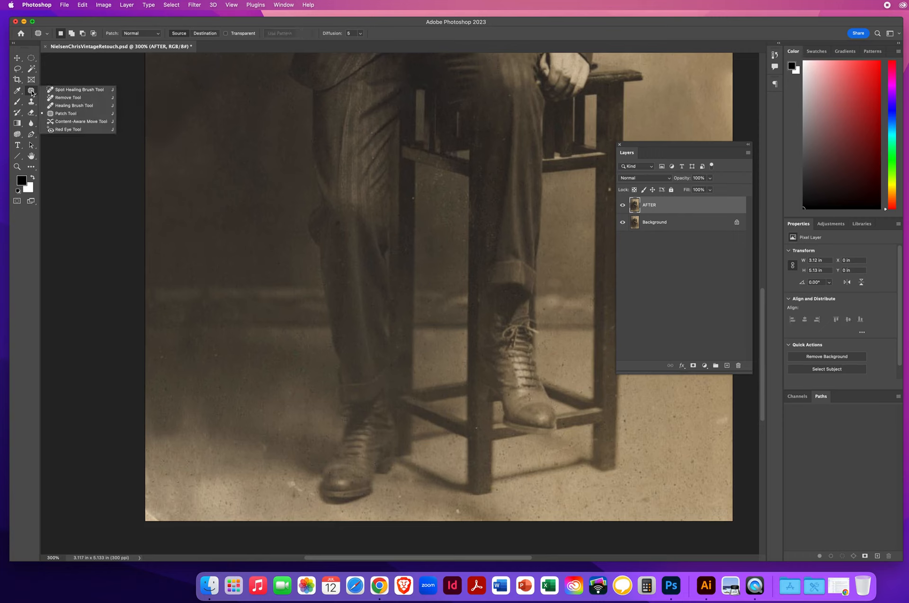
{"action": "left_click", "coordinate": [68, 97]}
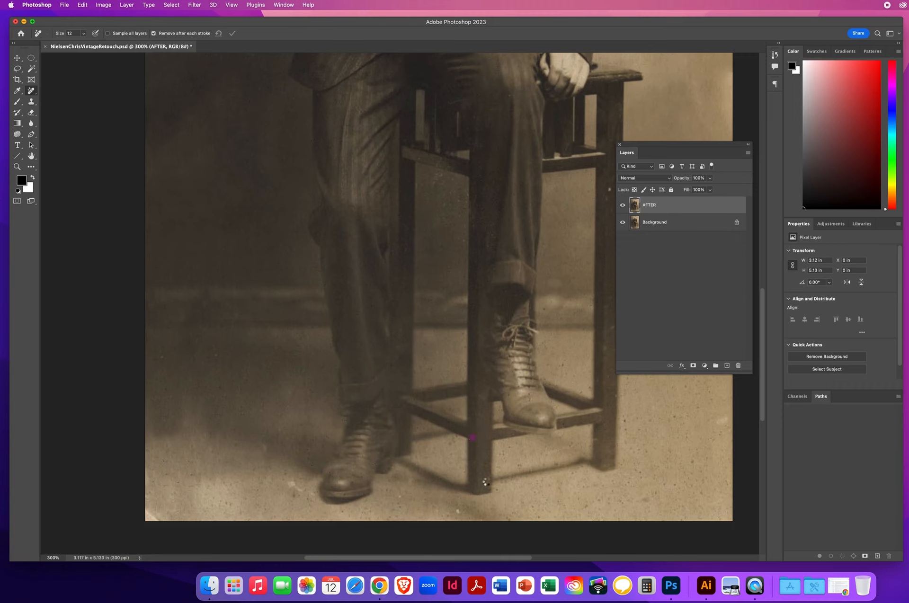
{"action": "left_click", "coordinate": [525, 457]}
- Heal the specks on the floor around the front shoe and along the photo's lower edge with the Spot Healing Brush
{"action": "right_click", "coordinate": [32, 92]}
{"action": "left_click", "coordinate": [57, 92]}
{"action": "left_click_drag", "start_coordinate": [291, 495], "coordinate": [279, 493]}
{"action": "left_click", "coordinate": [293, 493]}
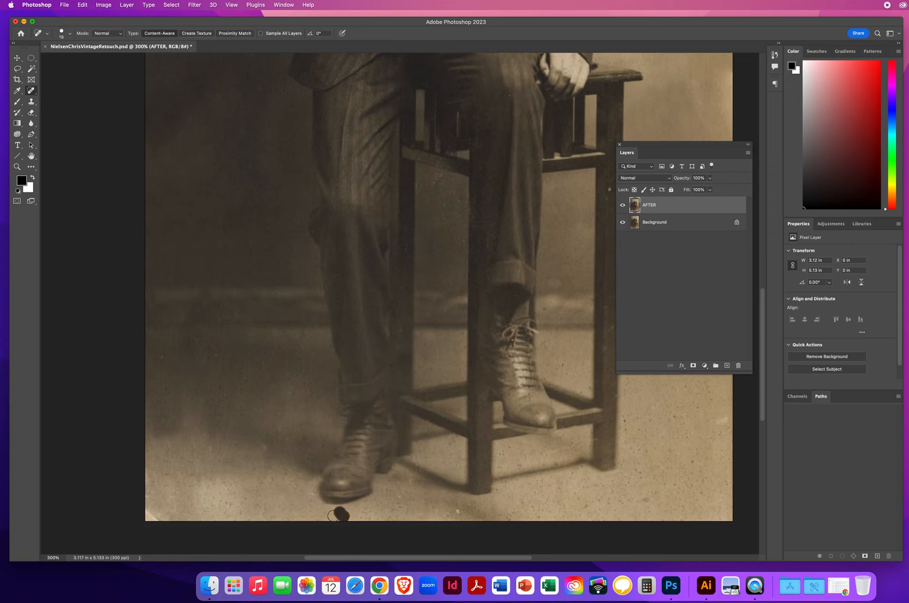
{"action": "mouse_move", "coordinate": [292, 484]}
{"action": "left_mouse_down"}
{"action": "mouse_move", "coordinate": [298, 480]}
{"action": "mouse_move", "coordinate": [257, 489]}
{"action": "mouse_move", "coordinate": [264, 507]}
{"action": "mouse_move", "coordinate": [241, 500]}
{"action": "left_mouse_up"}
{"action": "left_click_drag", "start_coordinate": [239, 511], "coordinate": [234, 509]}
{"action": "mouse_move", "coordinate": [232, 501]}
{"action": "left_mouse_down"}
{"action": "mouse_move", "coordinate": [199, 492]}
{"action": "mouse_move", "coordinate": [189, 476]}
{"action": "mouse_move", "coordinate": [177, 483]}
{"action": "left_mouse_up"}
- Heal the blotchy light patches on the floor in the photo's bottom-left area
{"action": "mouse_move", "coordinate": [175, 495]}
{"action": "left_mouse_down"}
{"action": "mouse_move", "coordinate": [189, 464]}
{"action": "mouse_move", "coordinate": [210, 461]}
{"action": "left_mouse_up"}
{"action": "left_click_drag", "start_coordinate": [220, 450], "coordinate": [180, 468]}
{"action": "mouse_move", "coordinate": [219, 466]}
{"action": "left_mouse_down"}
{"action": "mouse_move", "coordinate": [186, 481]}
{"action": "mouse_move", "coordinate": [244, 495]}
{"action": "left_mouse_up"}
{"action": "mouse_move", "coordinate": [182, 466]}
{"action": "left_mouse_down"}
{"action": "mouse_move", "coordinate": [157, 492]}
{"action": "mouse_move", "coordinate": [186, 490]}
{"action": "left_mouse_up"}
{"action": "mouse_move", "coordinate": [174, 474]}
{"action": "left_mouse_down"}
{"action": "mouse_move", "coordinate": [200, 459]}
{"action": "mouse_move", "coordinate": [216, 469]}
{"action": "left_mouse_up"}
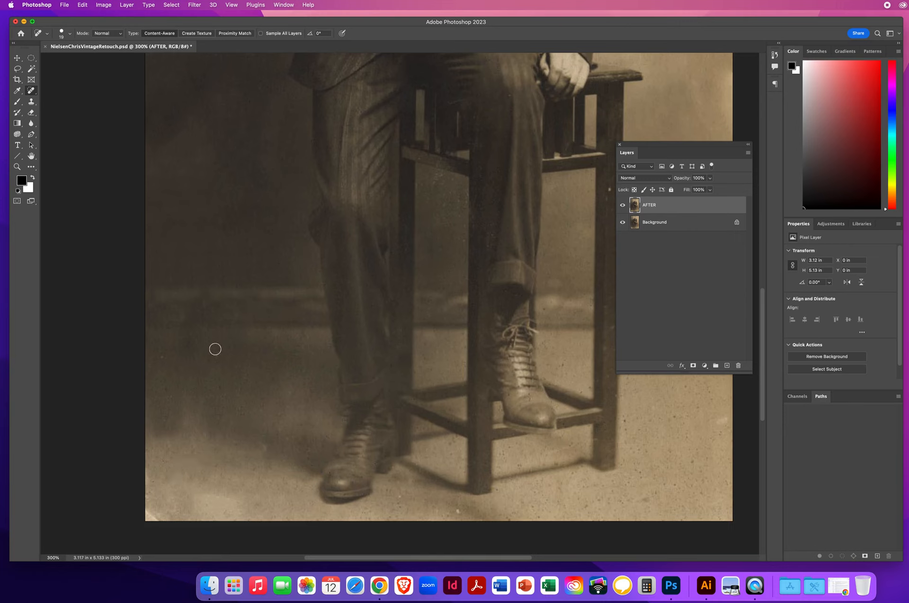
- Heal the remaining marks on the floor beside the left-side trouser leg and in front of the stool
{"action": "left_click_drag", "start_coordinate": [164, 355], "coordinate": [161, 362]}
{"action": "mouse_move", "coordinate": [293, 393]}
{"action": "left_mouse_down"}
{"action": "mouse_move", "coordinate": [294, 405]}
{"action": "mouse_move", "coordinate": [269, 419]}
{"action": "mouse_move", "coordinate": [305, 431]}
{"action": "left_mouse_up"}
{"action": "mouse_move", "coordinate": [400, 497]}
{"action": "left_mouse_down"}
{"action": "mouse_move", "coordinate": [393, 516]}
{"action": "mouse_move", "coordinate": [366, 515]}
{"action": "mouse_move", "coordinate": [366, 506]}
{"action": "mouse_move", "coordinate": [452, 510]}
{"action": "mouse_move", "coordinate": [466, 520]}
{"action": "left_mouse_up"}
{"action": "left_click_drag", "start_coordinate": [494, 475], "coordinate": [365, 460]}
{"action": "left_click_drag", "start_coordinate": [149, 418], "coordinate": [172, 431]}
{"action": "left_click_drag", "start_coordinate": [272, 430], "coordinate": [205, 428]}
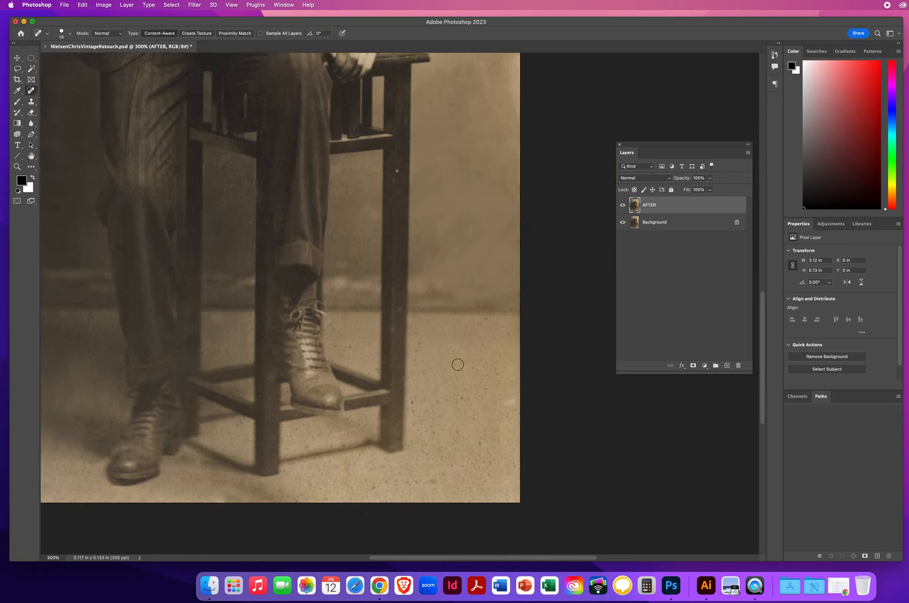
- Heal the white spots and speckles on the stool's legs and in the backdrop between them
{"action": "left_click", "coordinate": [396, 171]}
{"action": "mouse_move", "coordinate": [247, 226]}
{"action": "left_mouse_down"}
{"action": "mouse_move", "coordinate": [246, 167]}
{"action": "mouse_move", "coordinate": [235, 202]}
{"action": "mouse_move", "coordinate": [225, 190]}
{"action": "mouse_move", "coordinate": [241, 207]}
{"action": "left_mouse_up"}
{"action": "mouse_move", "coordinate": [239, 174]}
{"action": "left_mouse_down"}
{"action": "mouse_move", "coordinate": [216, 161]}
{"action": "mouse_move", "coordinate": [222, 156]}
{"action": "mouse_move", "coordinate": [243, 168]}
{"action": "mouse_move", "coordinate": [213, 175]}
{"action": "mouse_move", "coordinate": [249, 179]}
{"action": "mouse_move", "coordinate": [246, 204]}
{"action": "mouse_move", "coordinate": [263, 211]}
{"action": "mouse_move", "coordinate": [265, 123]}
{"action": "left_mouse_up"}
{"action": "left_click", "coordinate": [81, 5]}
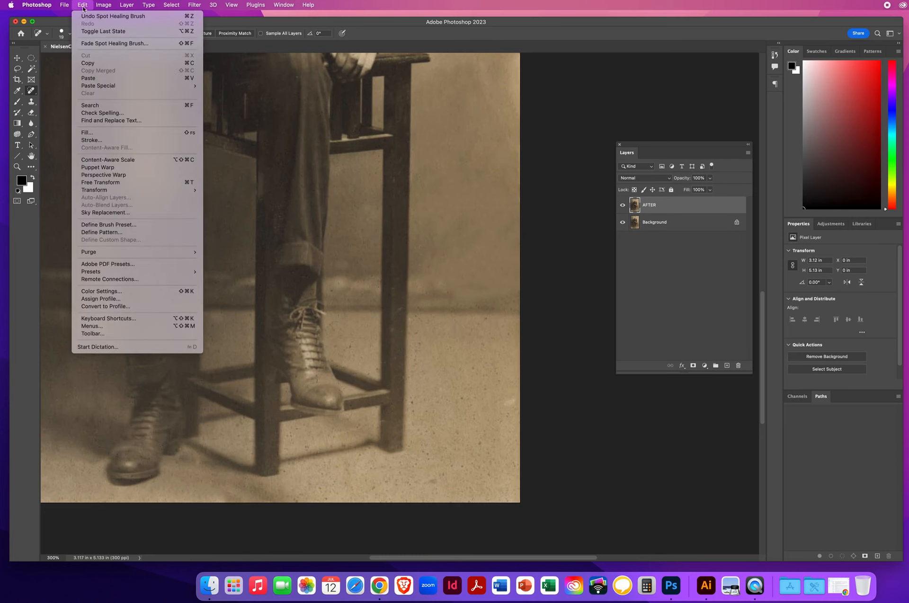
{"action": "left_click", "coordinate": [86, 11]}
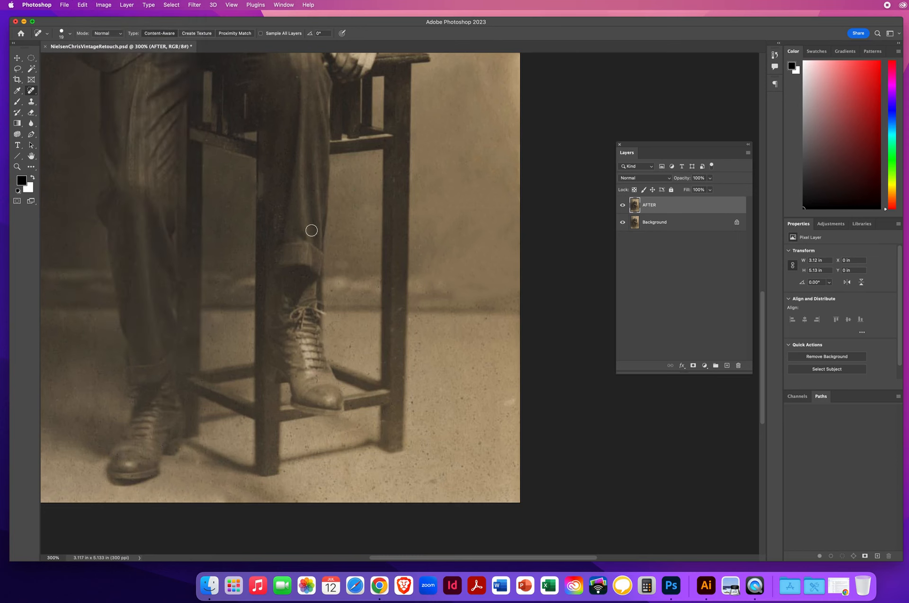
{"action": "left_click", "coordinate": [262, 195]}
{"action": "left_click", "coordinate": [264, 184]}
{"action": "left_click_drag", "start_coordinate": [280, 222], "coordinate": [282, 205]}
{"action": "left_click", "coordinate": [230, 209]}
- Heal the marks along the floor line and the dark specks on the floor around the stool's right-hand leg
{"action": "left_click", "coordinate": [398, 308]}
{"action": "left_click", "coordinate": [461, 308]}
{"action": "left_click_drag", "start_coordinate": [343, 347], "coordinate": [356, 358]}
{"action": "left_click", "coordinate": [374, 369]}
{"action": "left_click_drag", "start_coordinate": [416, 331], "coordinate": [416, 356]}
{"action": "left_click", "coordinate": [413, 403]}
{"action": "left_click", "coordinate": [421, 405]}
{"action": "left_click", "coordinate": [433, 401]}
{"action": "left_click", "coordinate": [445, 396]}
- Heal the dark specks across the floor from the stool to the photo's right edge
{"action": "left_click_drag", "start_coordinate": [455, 388], "coordinate": [457, 421]}
{"action": "left_click_drag", "start_coordinate": [470, 369], "coordinate": [468, 421]}
{"action": "mouse_move", "coordinate": [479, 367]}
{"action": "left_mouse_down"}
{"action": "mouse_move", "coordinate": [480, 413]}
{"action": "mouse_move", "coordinate": [498, 403]}
{"action": "left_mouse_up"}
{"action": "mouse_move", "coordinate": [485, 337]}
{"action": "left_mouse_down"}
{"action": "mouse_move", "coordinate": [476, 401]}
{"action": "mouse_move", "coordinate": [517, 404]}
{"action": "mouse_move", "coordinate": [487, 443]}
{"action": "mouse_move", "coordinate": [473, 428]}
{"action": "mouse_move", "coordinate": [434, 449]}
{"action": "mouse_move", "coordinate": [420, 429]}
{"action": "mouse_move", "coordinate": [419, 451]}
{"action": "left_mouse_up"}
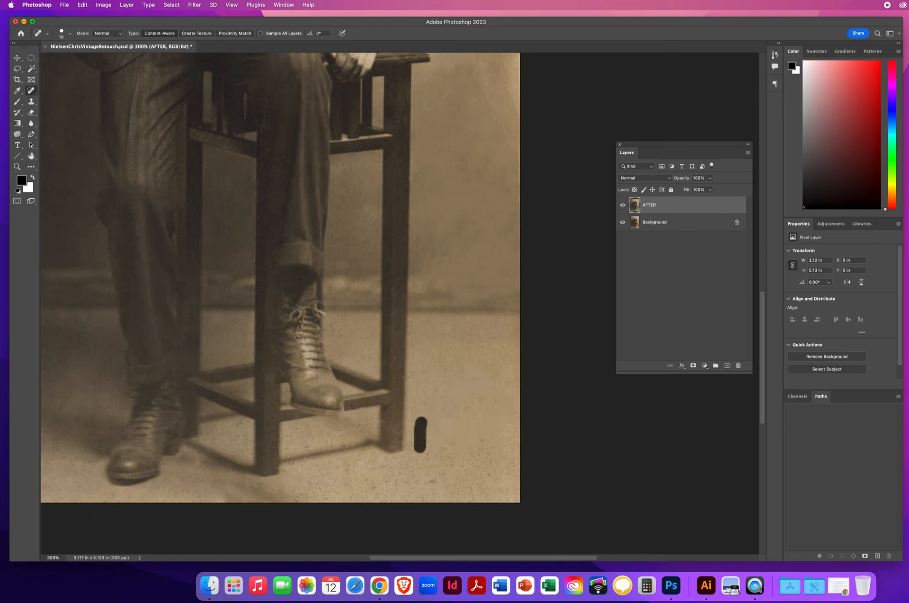
- Erase the dark specks on the floor in front of the stool and in the bottom-right corner with the Remove tool
{"action": "right_click", "coordinate": [32, 91]}
{"action": "left_click", "coordinate": [59, 98]}
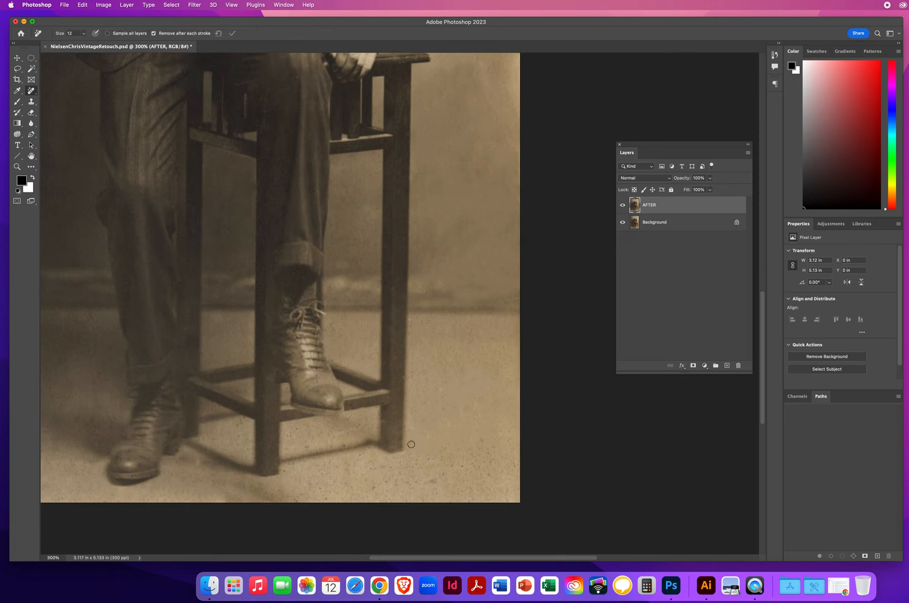
{"action": "left_click_drag", "start_coordinate": [410, 460], "coordinate": [418, 469]}
{"action": "mouse_move", "coordinate": [447, 436]}
{"action": "left_mouse_down"}
{"action": "mouse_move", "coordinate": [450, 473]}
{"action": "mouse_move", "coordinate": [462, 454]}
{"action": "mouse_move", "coordinate": [471, 474]}
{"action": "mouse_move", "coordinate": [465, 499]}
{"action": "mouse_move", "coordinate": [486, 495]}
{"action": "mouse_move", "coordinate": [491, 433]}
{"action": "mouse_move", "coordinate": [502, 496]}
{"action": "mouse_move", "coordinate": [509, 441]}
{"action": "mouse_move", "coordinate": [518, 500]}
{"action": "mouse_move", "coordinate": [558, 488]}
{"action": "left_mouse_up"}
{"action": "mouse_move", "coordinate": [472, 487]}
{"action": "left_mouse_down"}
{"action": "mouse_move", "coordinate": [427, 492]}
{"action": "mouse_move", "coordinate": [448, 499]}
{"action": "mouse_move", "coordinate": [345, 500]}
{"action": "mouse_move", "coordinate": [479, 483]}
{"action": "mouse_move", "coordinate": [360, 488]}
{"action": "mouse_move", "coordinate": [397, 476]}
{"action": "mouse_move", "coordinate": [356, 473]}
{"action": "mouse_move", "coordinate": [375, 491]}
{"action": "mouse_move", "coordinate": [356, 483]}
{"action": "left_mouse_up"}
{"action": "mouse_move", "coordinate": [385, 469]}
{"action": "left_mouse_down"}
{"action": "mouse_move", "coordinate": [361, 459]}
{"action": "mouse_move", "coordinate": [319, 468]}
{"action": "mouse_move", "coordinate": [356, 465]}
{"action": "mouse_move", "coordinate": [320, 482]}
{"action": "mouse_move", "coordinate": [391, 479]}
{"action": "mouse_move", "coordinate": [397, 483]}
{"action": "mouse_move", "coordinate": [382, 493]}
{"action": "mouse_move", "coordinate": [433, 495]}
{"action": "left_mouse_up"}
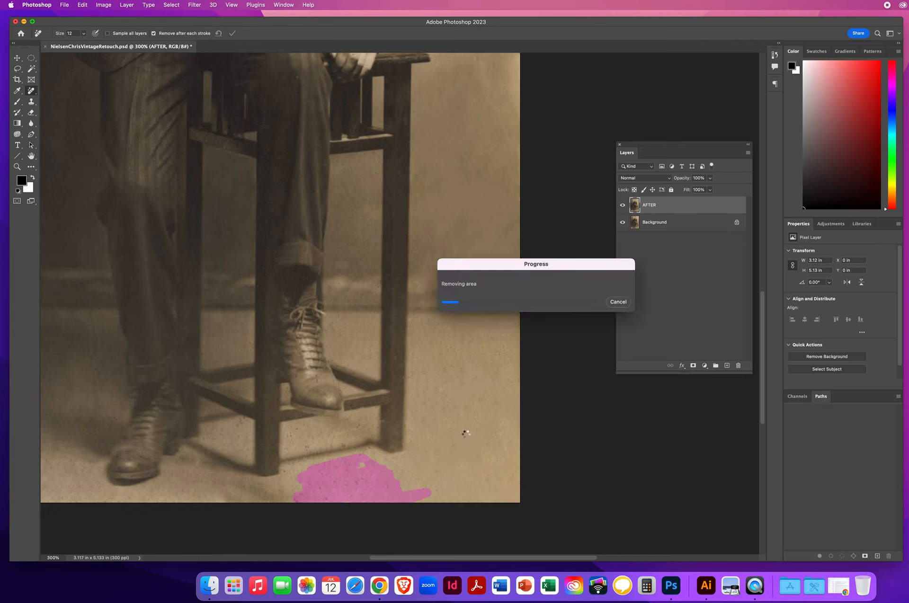
{"action": "left_click_drag", "start_coordinate": [334, 480], "coordinate": [381, 467]}
- Erase the specks on the floor beneath the stool and around its legs with the Remove tool
{"action": "left_click_drag", "start_coordinate": [297, 448], "coordinate": [316, 447]}
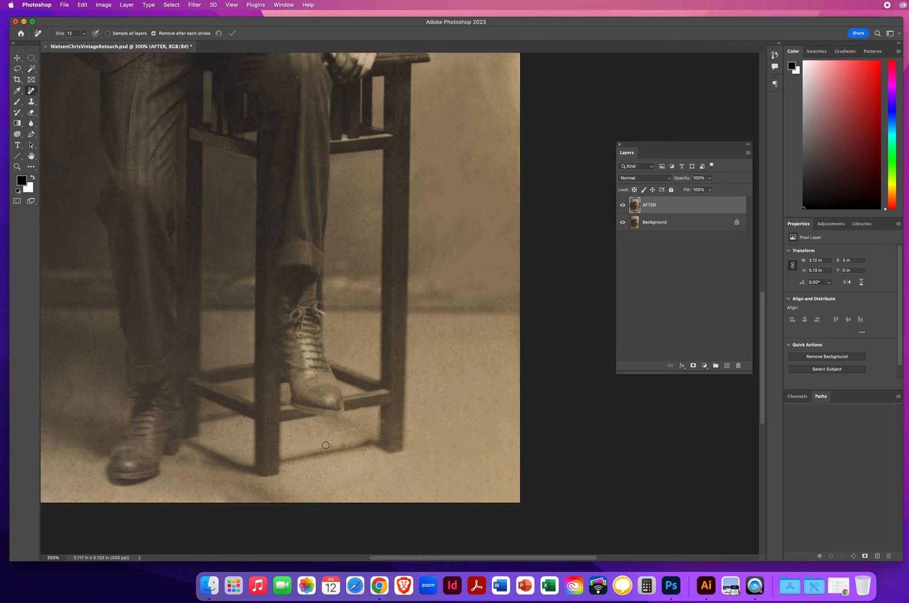
{"action": "left_click_drag", "start_coordinate": [323, 445], "coordinate": [345, 442]}
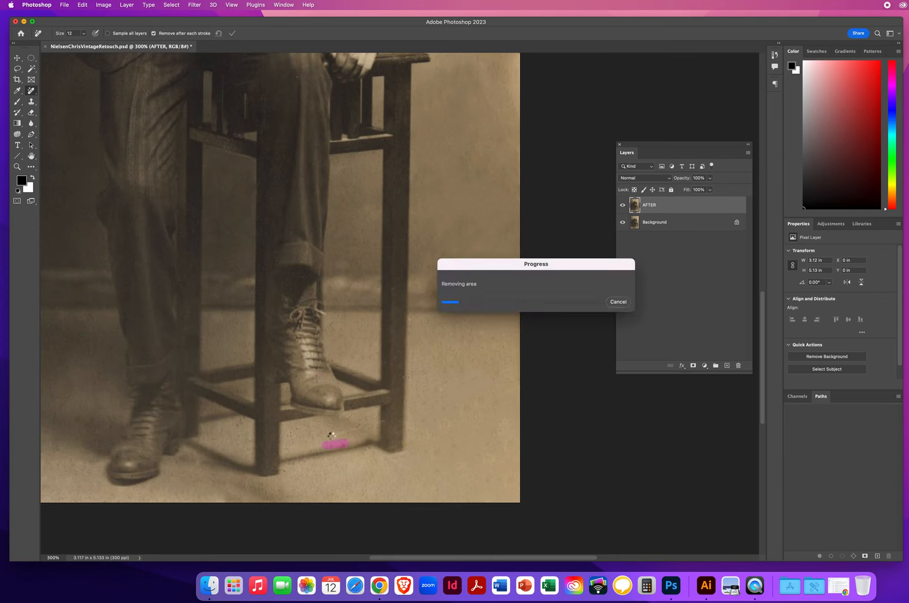
{"action": "mouse_move", "coordinate": [241, 432]}
{"action": "left_mouse_down"}
{"action": "mouse_move", "coordinate": [237, 425]}
{"action": "mouse_move", "coordinate": [246, 426]}
{"action": "left_mouse_up"}
{"action": "left_click_drag", "start_coordinate": [330, 434], "coordinate": [369, 424]}
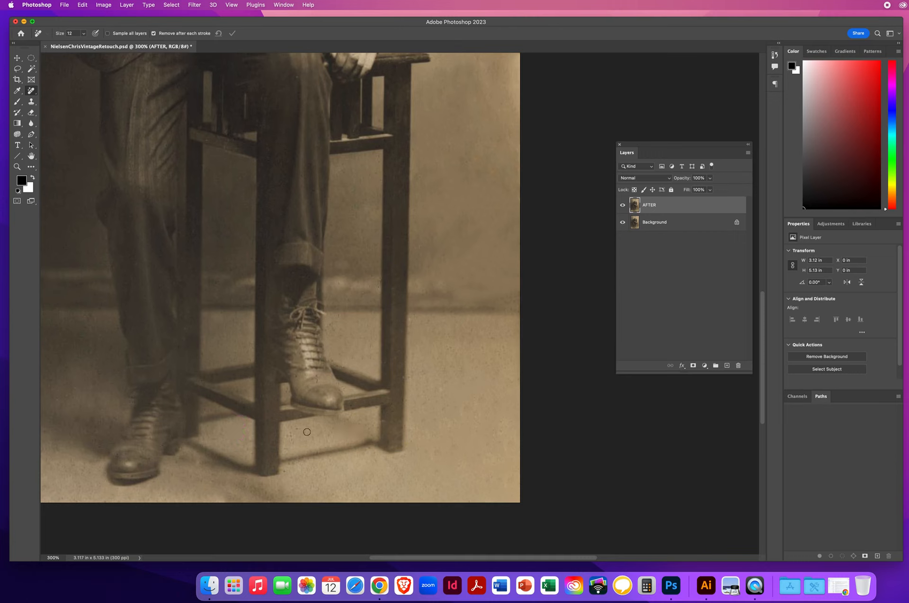
{"action": "left_click_drag", "start_coordinate": [299, 427], "coordinate": [287, 452]}
{"action": "left_click_drag", "start_coordinate": [233, 436], "coordinate": [211, 436]}
{"action": "left_click", "coordinate": [285, 471]}
{"action": "left_click_drag", "start_coordinate": [206, 409], "coordinate": [212, 409]}
- View the whole photo and toggle the AFTER layer's visibility to compare the retouch with the original
{"action": "left_click", "coordinate": [17, 167]}
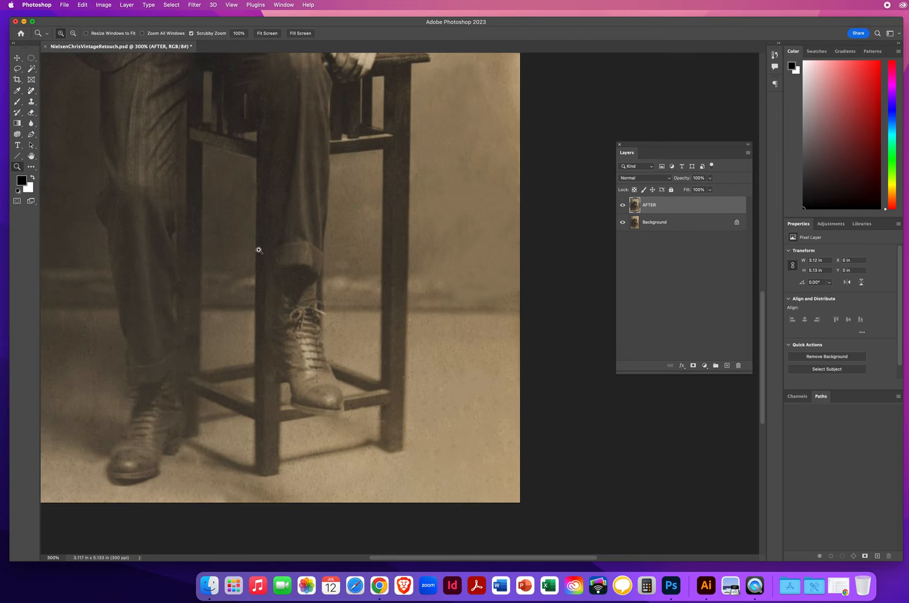
{"action": "left_click_drag", "start_coordinate": [255, 235], "coordinate": [230, 239]}
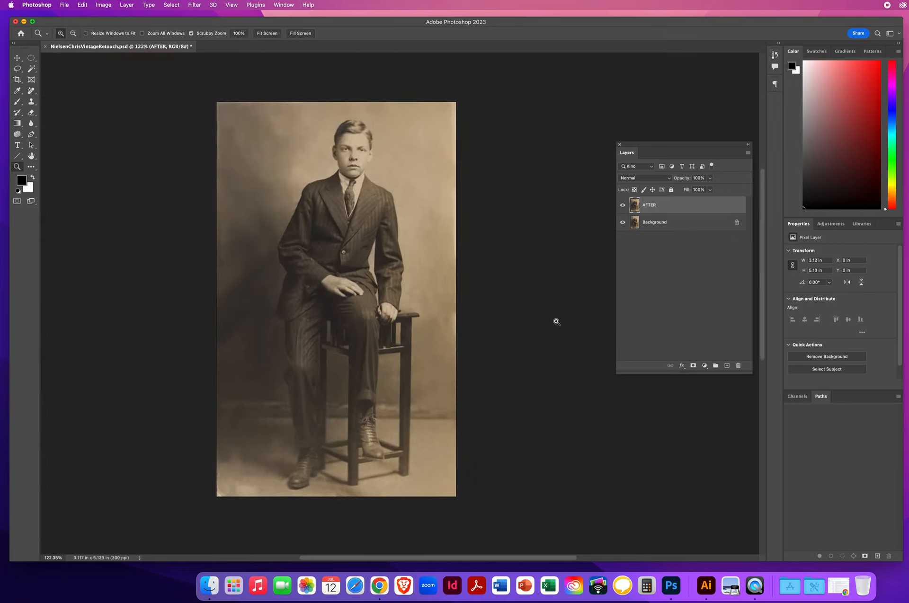
{"action": "left_click", "coordinate": [623, 205]}
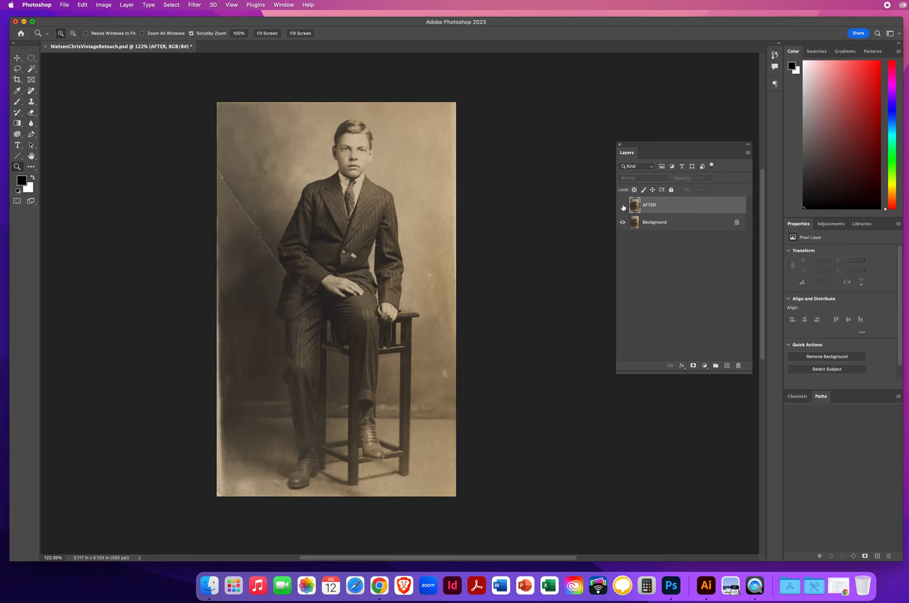
{"action": "left_click", "coordinate": [623, 206]}
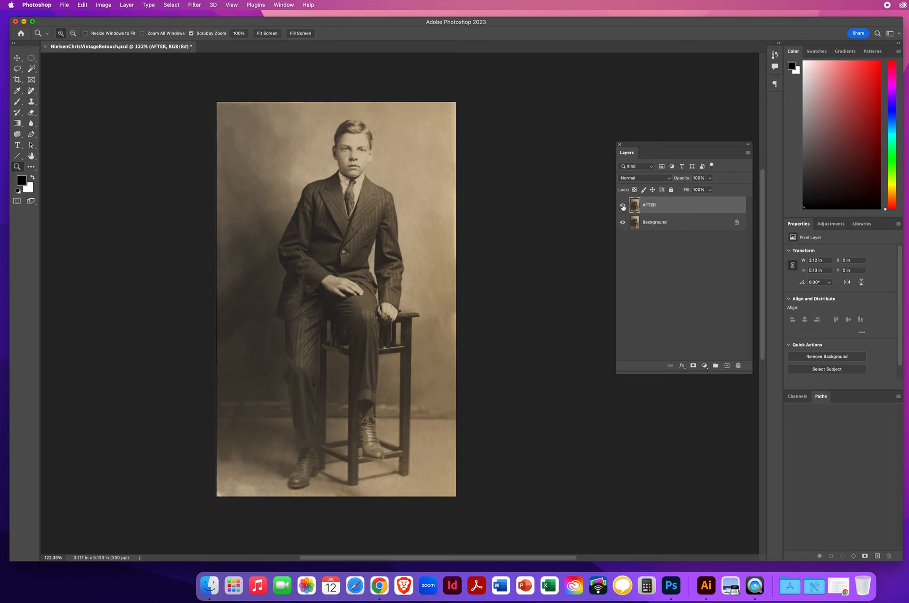
{"action": "left_click", "coordinate": [623, 205]}
{"action": "left_click", "coordinate": [623, 205]}
- Clone clean floor over the light patch in the photo's bottom-left corner with the Clone Stamp
{"action": "left_click", "coordinate": [32, 101]}
{"action": "left_click_drag", "start_coordinate": [240, 451], "coordinate": [261, 464]}
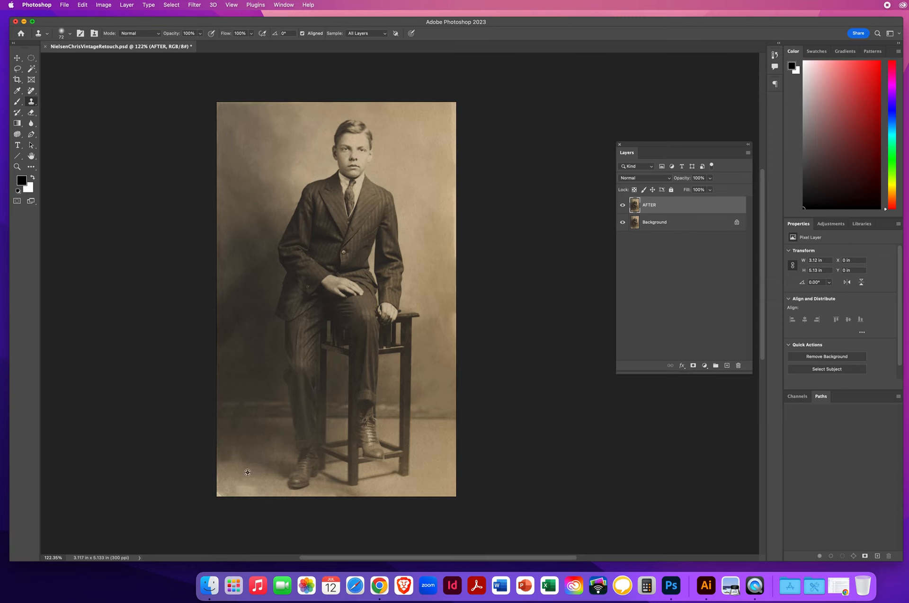
{"action": "left_click", "coordinate": [247, 472], "text": "alt"}
- Save the retouched document under its existing name
{"action": "key", "text": "v"}
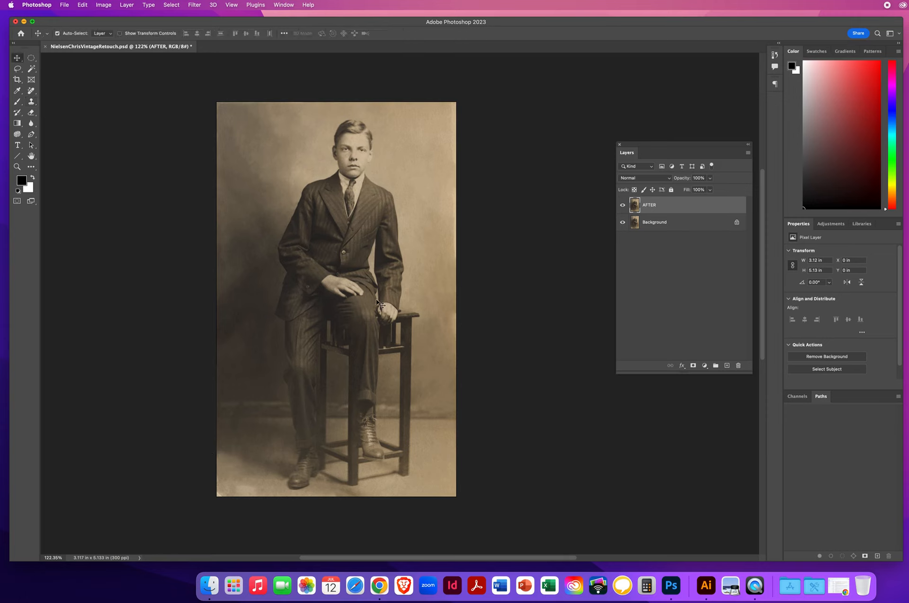
{"action": "left_click", "coordinate": [64, 5]}
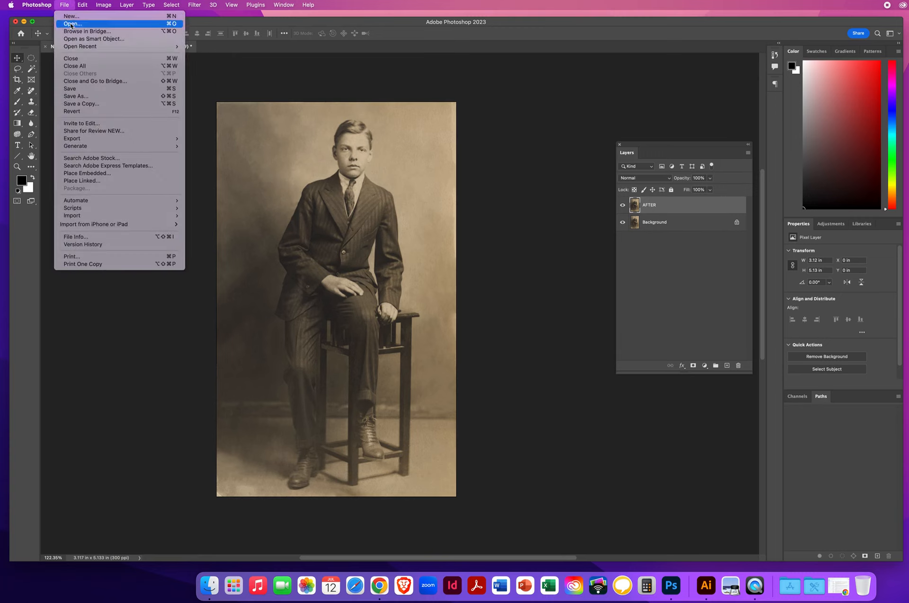
{"action": "left_click", "coordinate": [73, 90]}
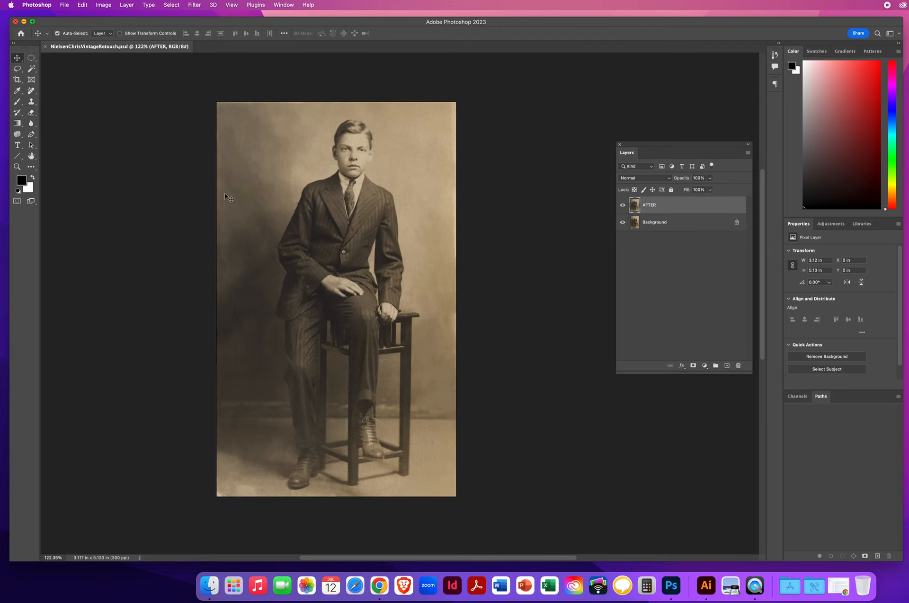
{"action": "left_click", "coordinate": [102, 6]}
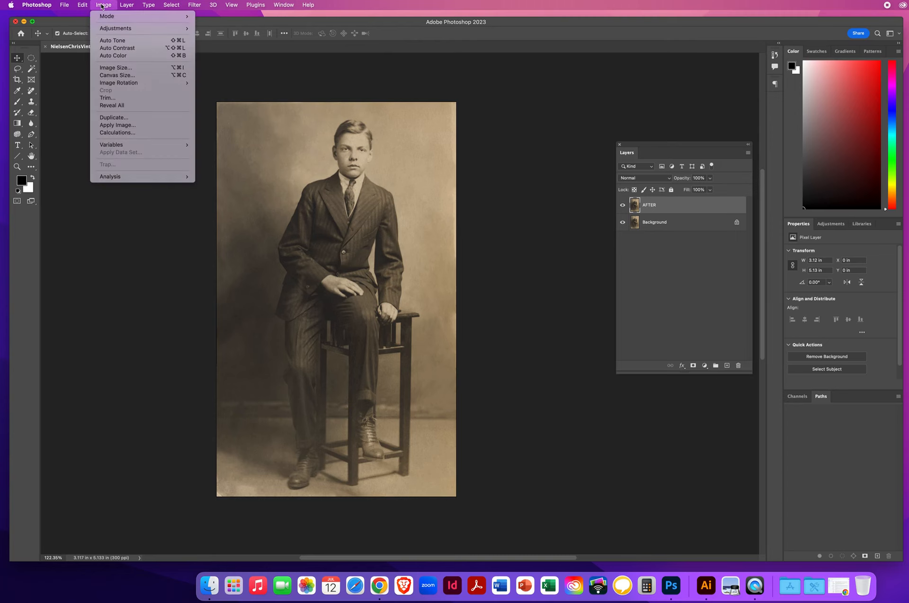
{"action": "mouse_move", "coordinate": [103, 29]}
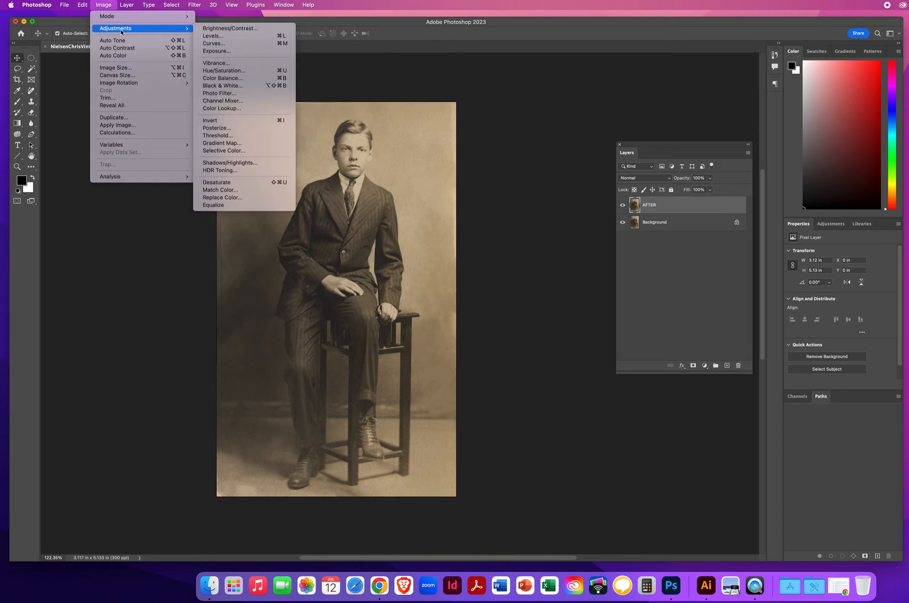
{"action": "left_click", "coordinate": [227, 86]}
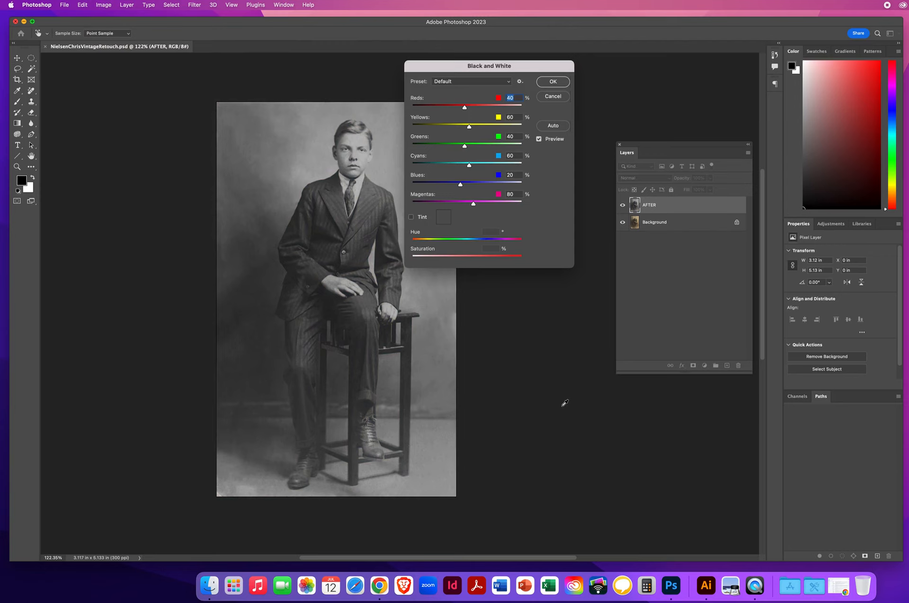
{"action": "left_click_drag", "start_coordinate": [474, 65], "coordinate": [550, 76]}
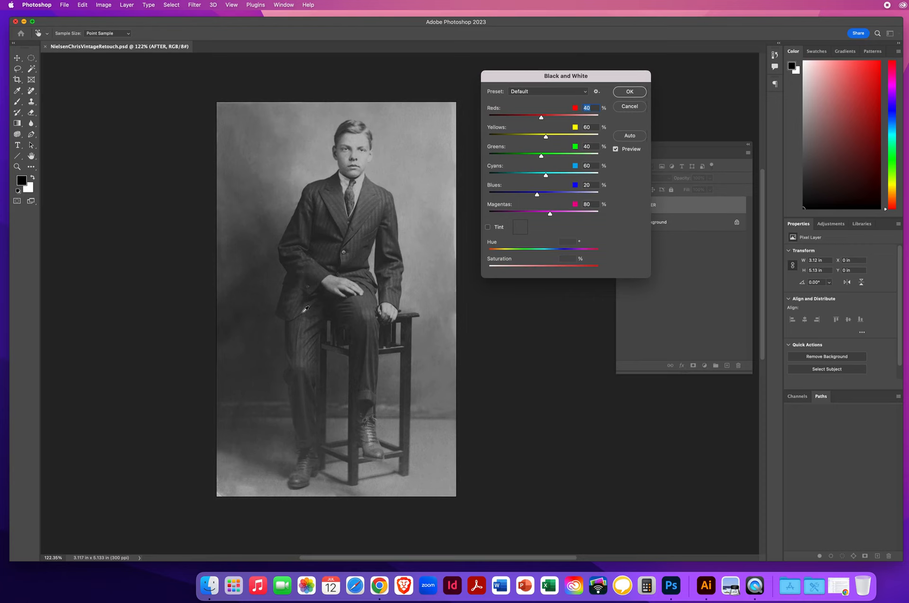
{"action": "left_click", "coordinate": [629, 106]}
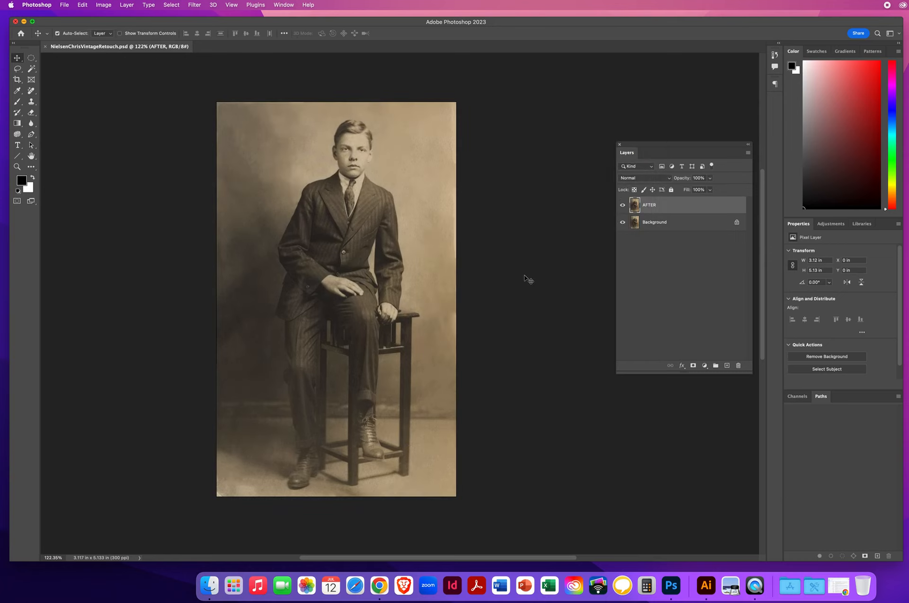
- Open a Hue/Saturation adjustment on the AFTER layer, turn on Colorize and set the hue to about 16
{"action": "left_click", "coordinate": [103, 4]}
{"action": "mouse_move", "coordinate": [102, 29]}
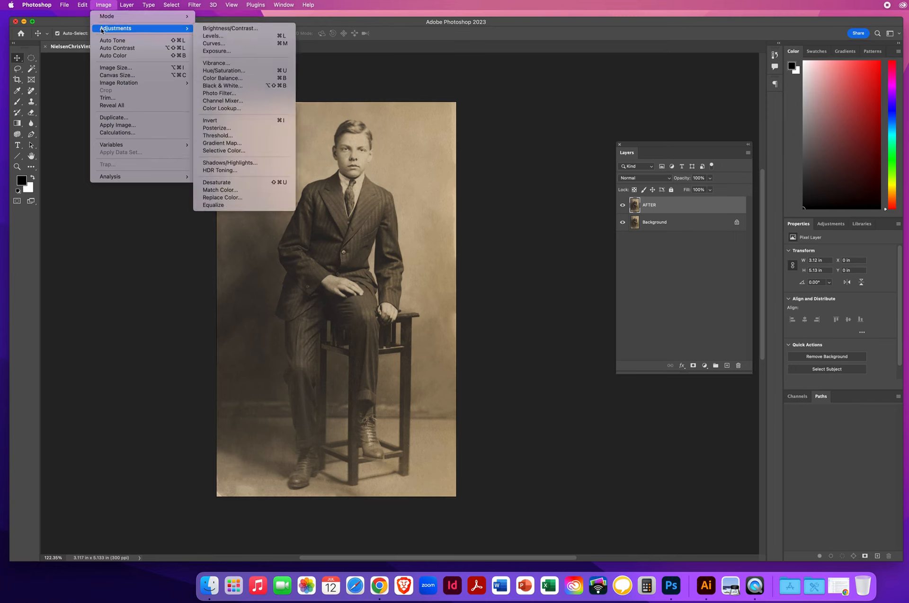
{"action": "left_click", "coordinate": [233, 71]}
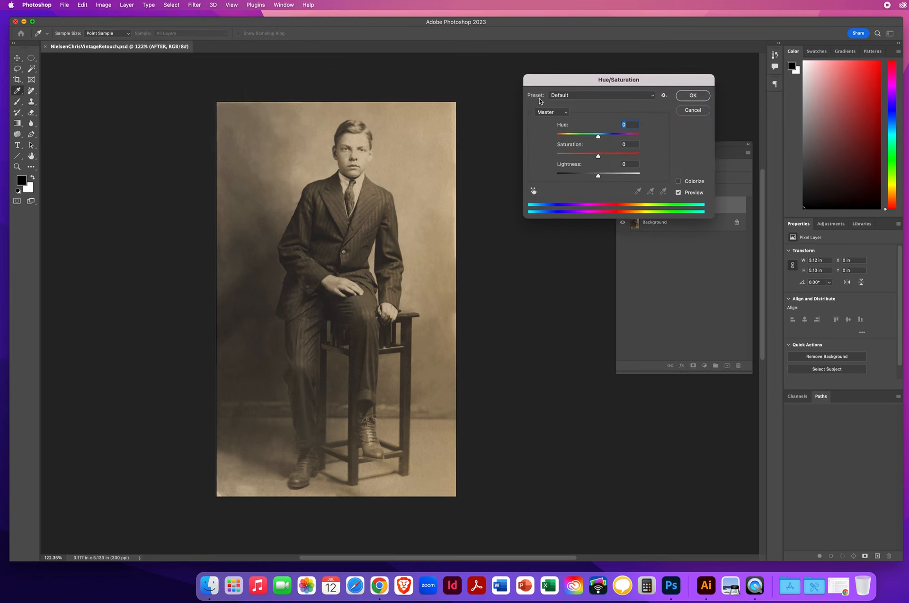
{"action": "left_click_drag", "start_coordinate": [545, 85], "coordinate": [428, 65]}
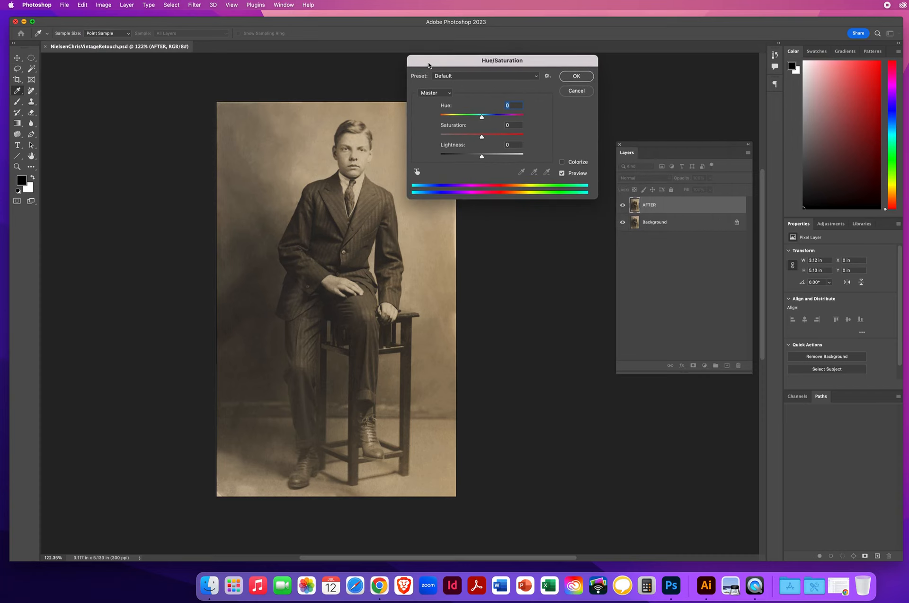
{"action": "left_click", "coordinate": [562, 164]}
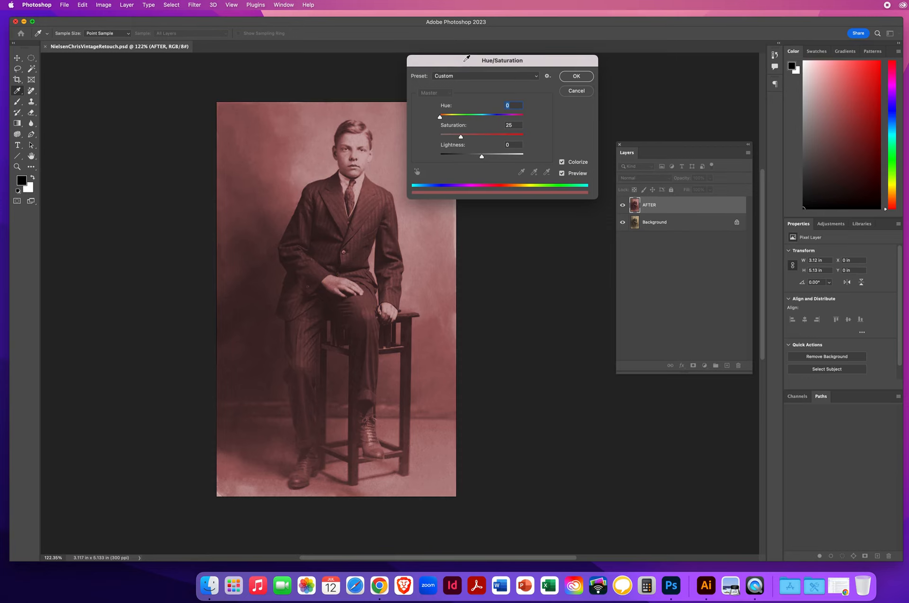
{"action": "left_click_drag", "start_coordinate": [470, 58], "coordinate": [485, 64]}
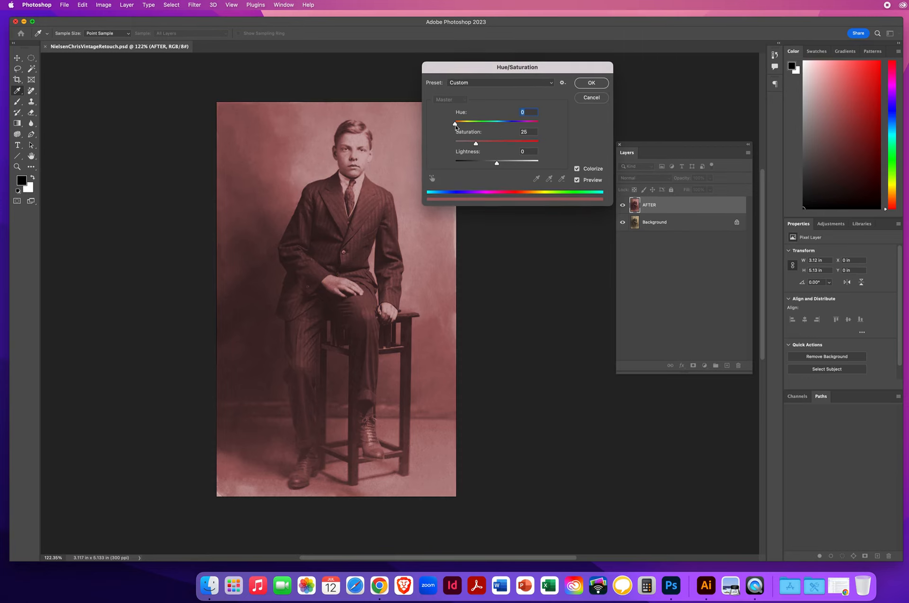
{"action": "left_click_drag", "start_coordinate": [456, 126], "coordinate": [458, 126]}
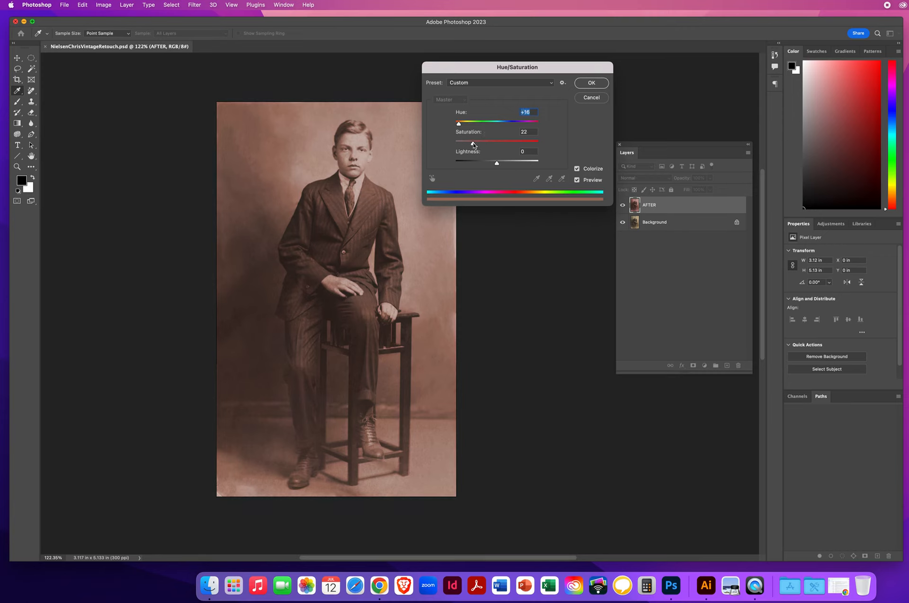
- Lower the colorize saturation to a muted brown tone and apply the Hue/Saturation adjustment
{"action": "left_click_drag", "start_coordinate": [474, 144], "coordinate": [472, 144]}
{"action": "left_click", "coordinate": [465, 144]}
{"action": "left_click_drag", "start_coordinate": [464, 144], "coordinate": [493, 146]}
{"action": "left_click_drag", "start_coordinate": [483, 146], "coordinate": [464, 147]}
{"action": "left_click", "coordinate": [587, 86]}
- Inspect the jacket and backdrop up close, toggling the AFTER layer's visibility to compare the toned retouch with the original
{"action": "left_click", "coordinate": [17, 167]}
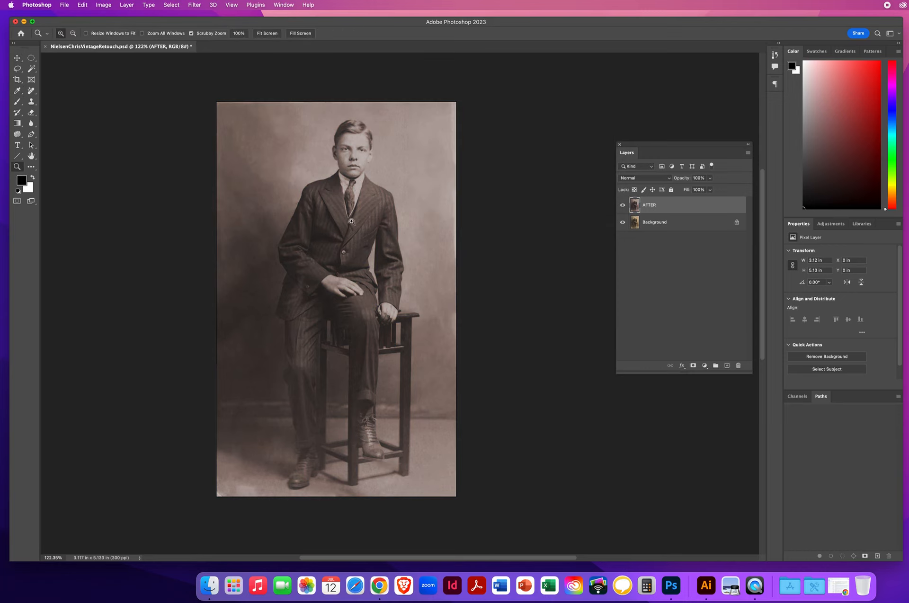
{"action": "left_click_drag", "start_coordinate": [354, 221], "coordinate": [396, 234]}
{"action": "left_click_drag", "start_coordinate": [248, 397], "coordinate": [451, 278]}
{"action": "left_click", "coordinate": [623, 206]}
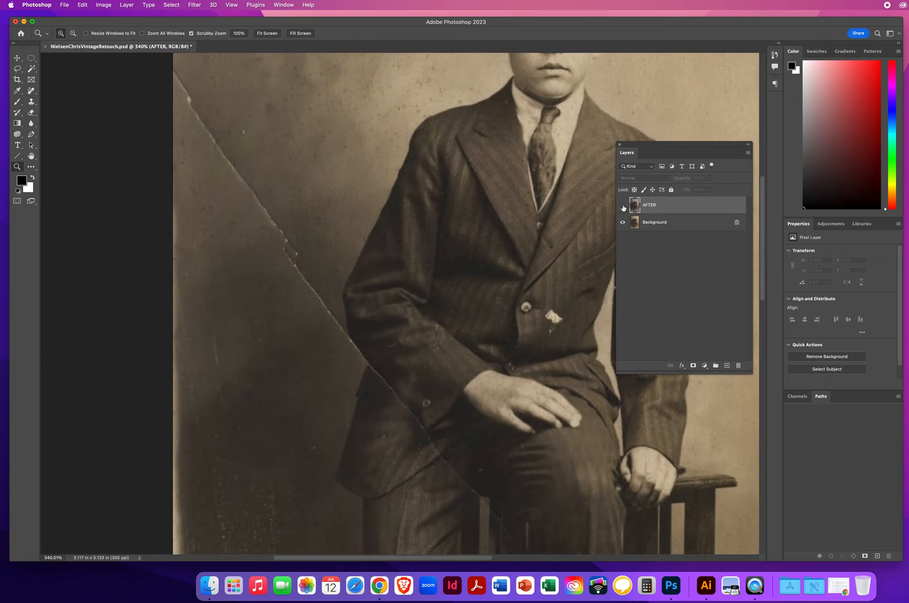
{"action": "left_click", "coordinate": [622, 206]}
{"action": "left_click_drag", "start_coordinate": [501, 289], "coordinate": [321, 376]}
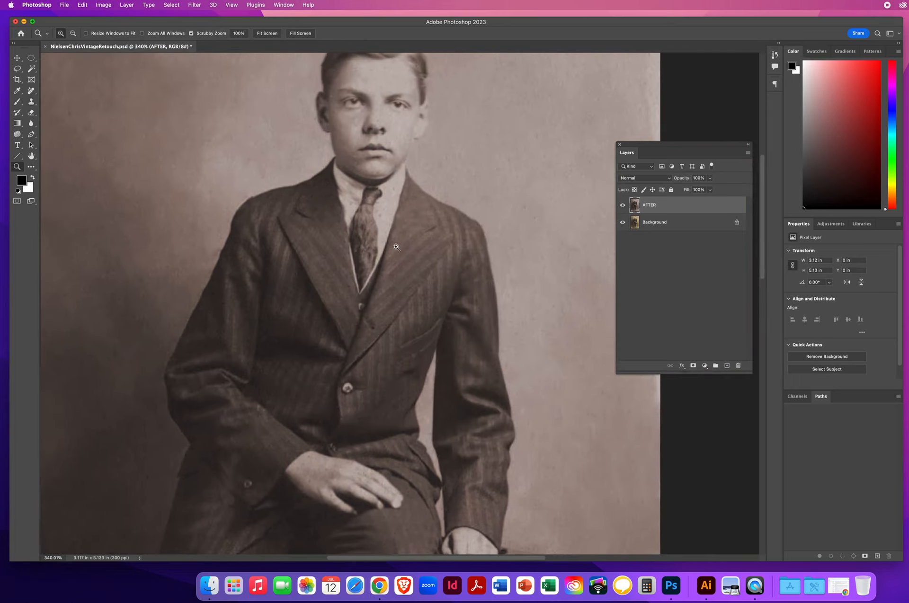
{"action": "left_click", "coordinate": [623, 205]}
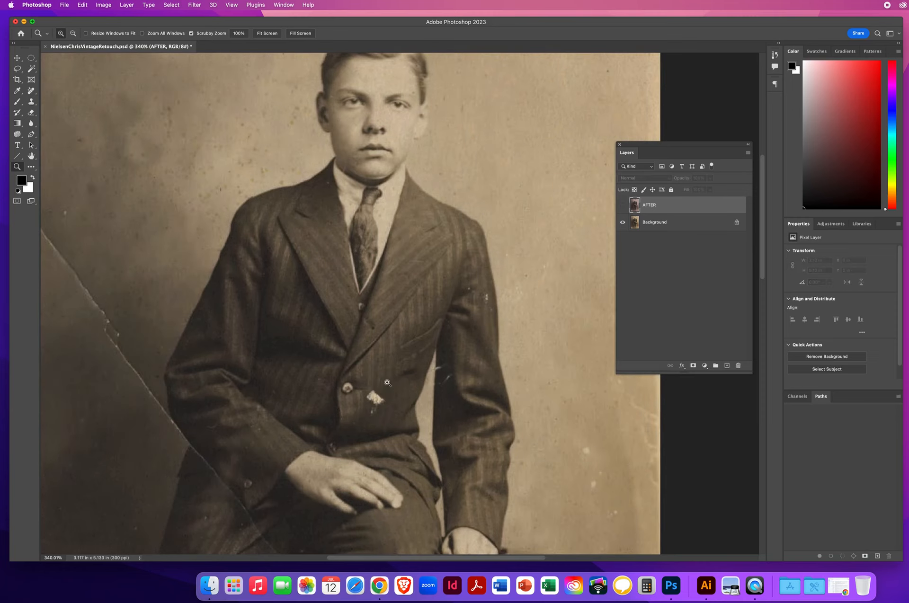
{"action": "left_click", "coordinate": [622, 206]}
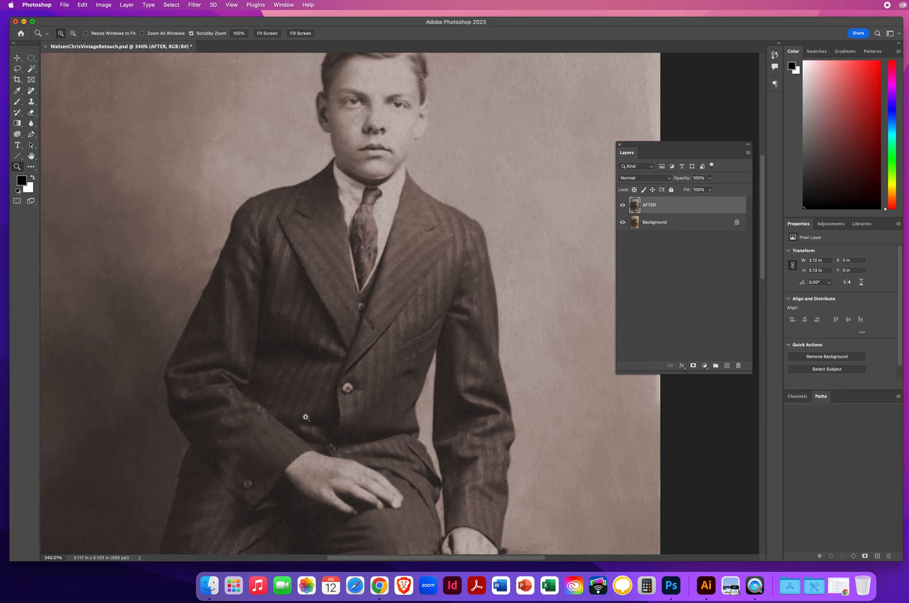
{"action": "left_click_drag", "start_coordinate": [331, 351], "coordinate": [293, 354]}
{"action": "left_click_drag", "start_coordinate": [356, 396], "coordinate": [353, 289]}
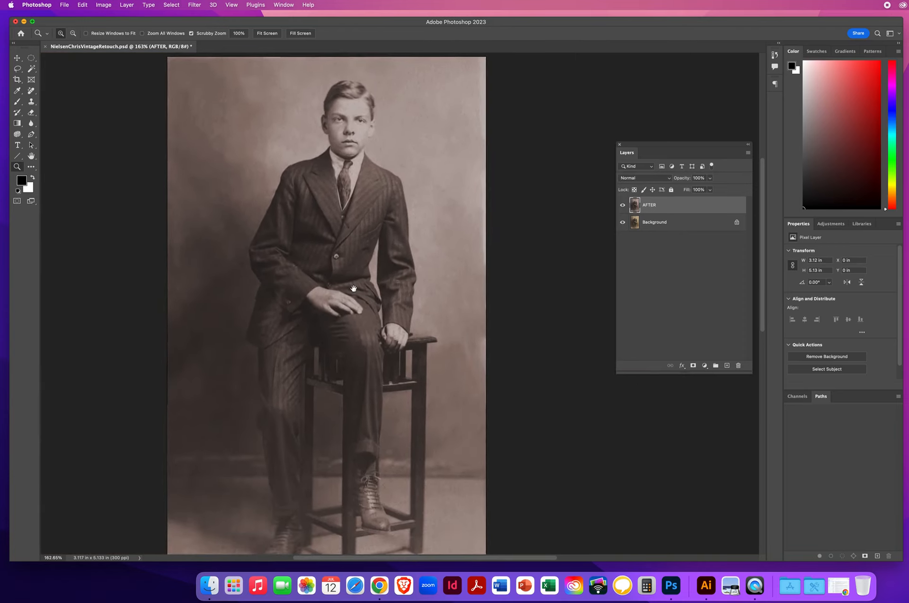
{"action": "left_click_drag", "start_coordinate": [405, 308], "coordinate": [395, 307]}
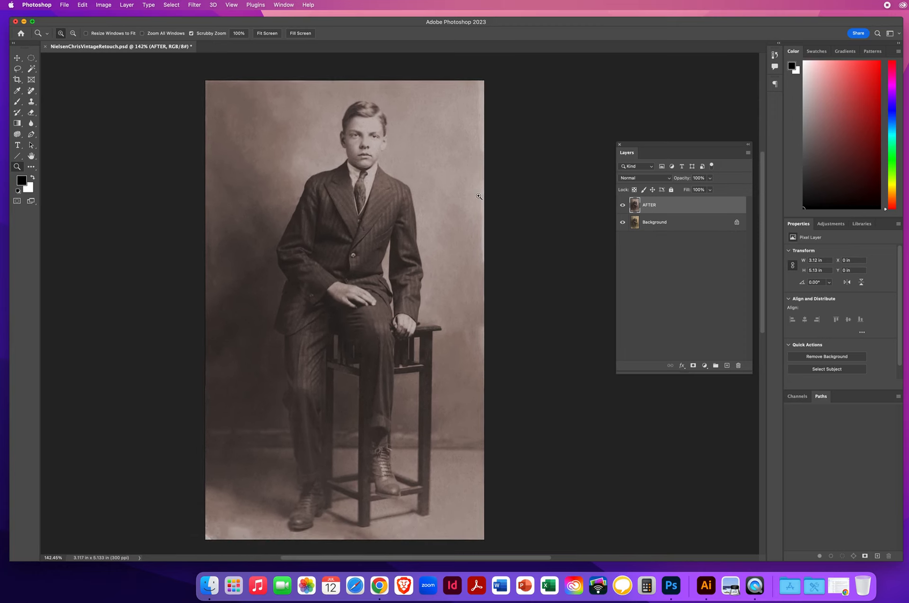
- Crop thin strips off the photo's edges, leaving an image of about 3.07 by 5.1 inches
{"action": "left_click", "coordinate": [17, 80]}
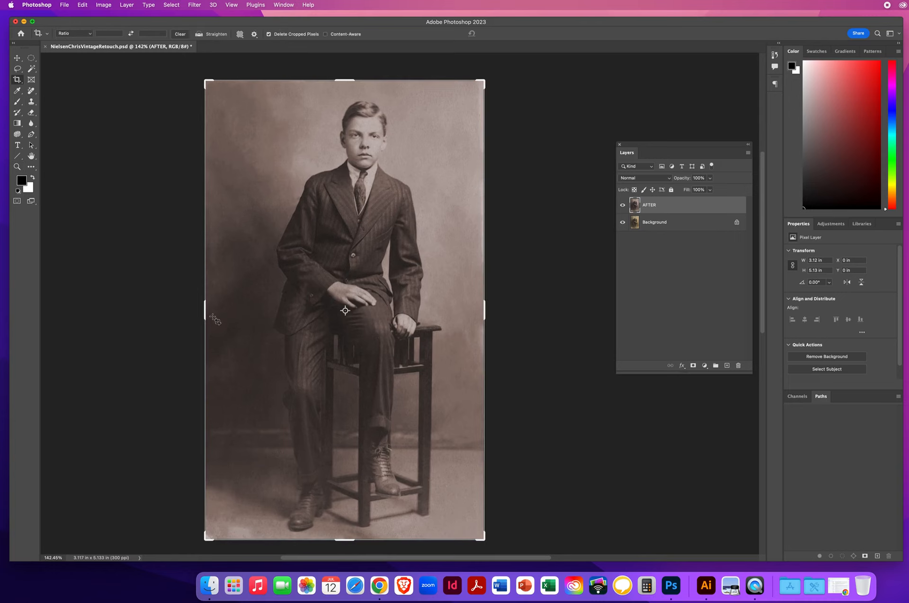
{"action": "left_click_drag", "start_coordinate": [205, 314], "coordinate": [206, 316]}
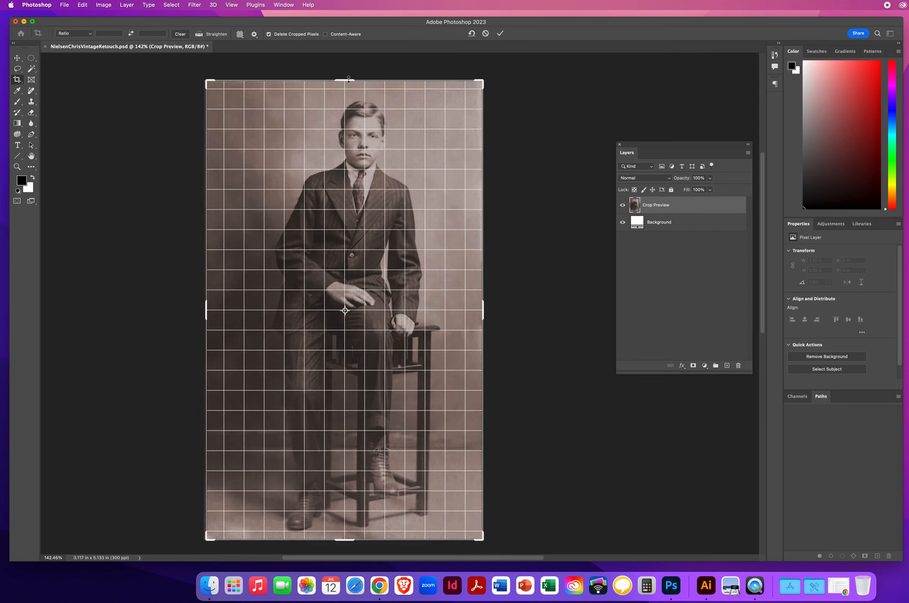
{"action": "left_click_drag", "start_coordinate": [349, 79], "coordinate": [348, 80]}
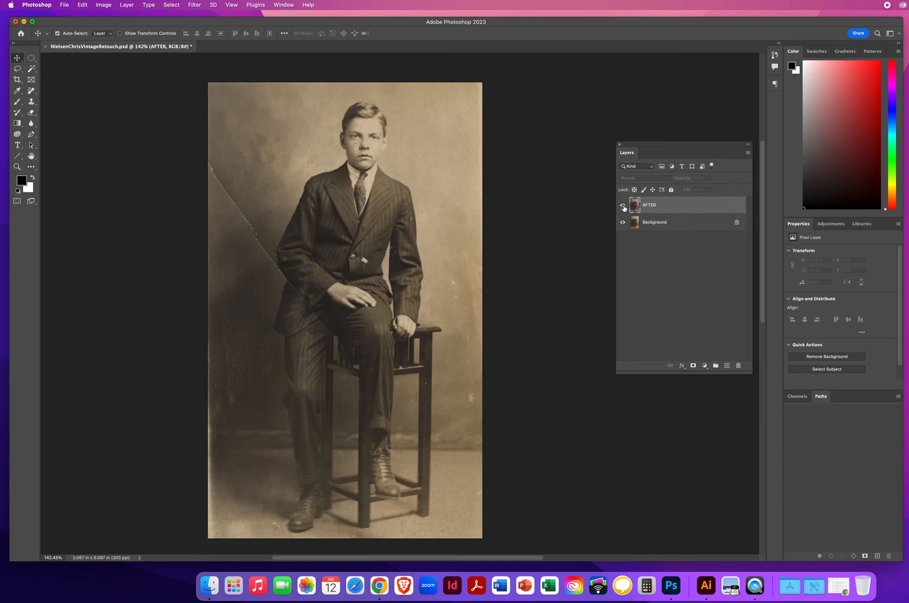
- Toggle the AFTER layer's visibility to compare the cropped restoration with the damaged original
{"action": "left_click", "coordinate": [623, 206]}
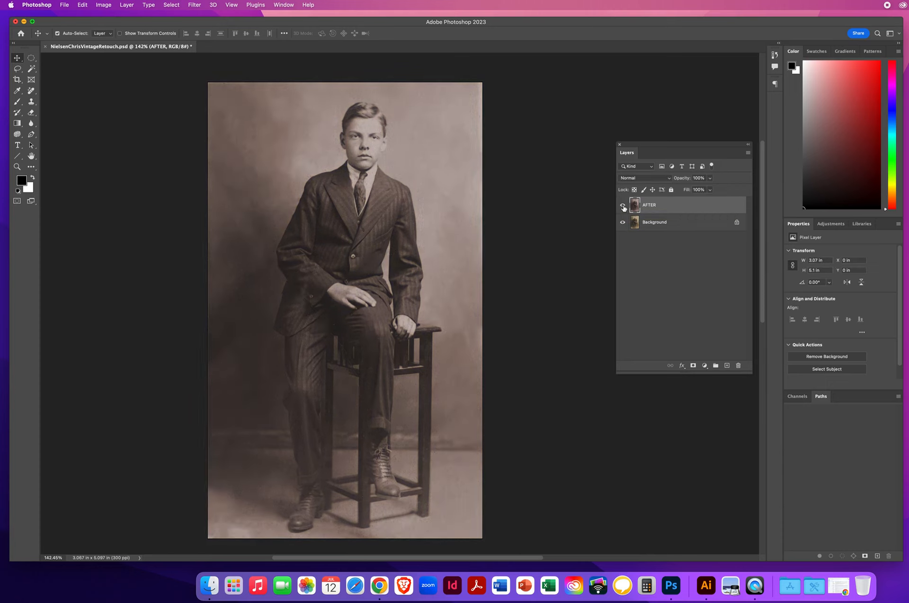
{"action": "left_click", "coordinate": [623, 205]}
{"action": "left_click", "coordinate": [623, 206]}
- Save a JPEG copy of the document to the Desktop at quality 8 (High) with the Progressive format option
{"action": "left_click", "coordinate": [64, 5]}
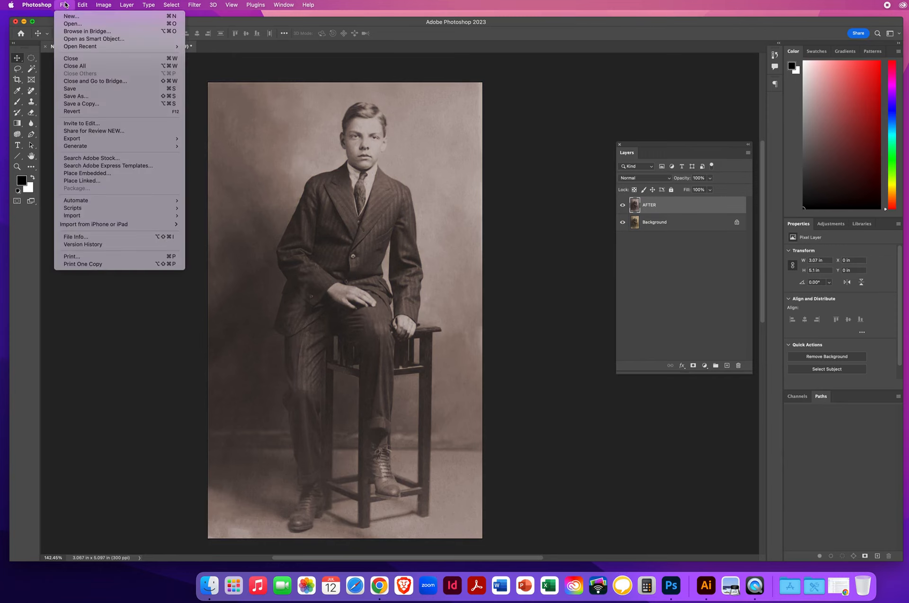
{"action": "left_click", "coordinate": [80, 104]}
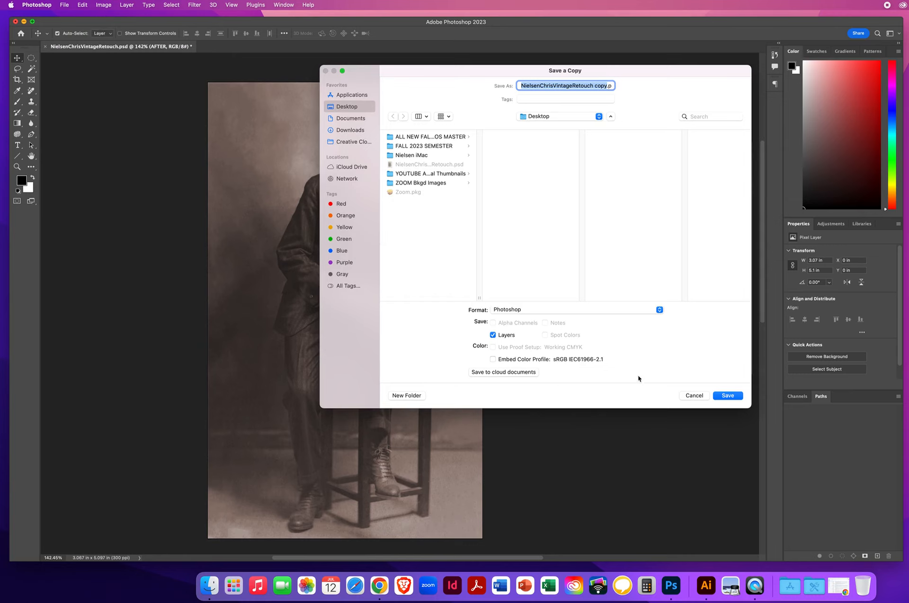
{"action": "left_click", "coordinate": [520, 310]}
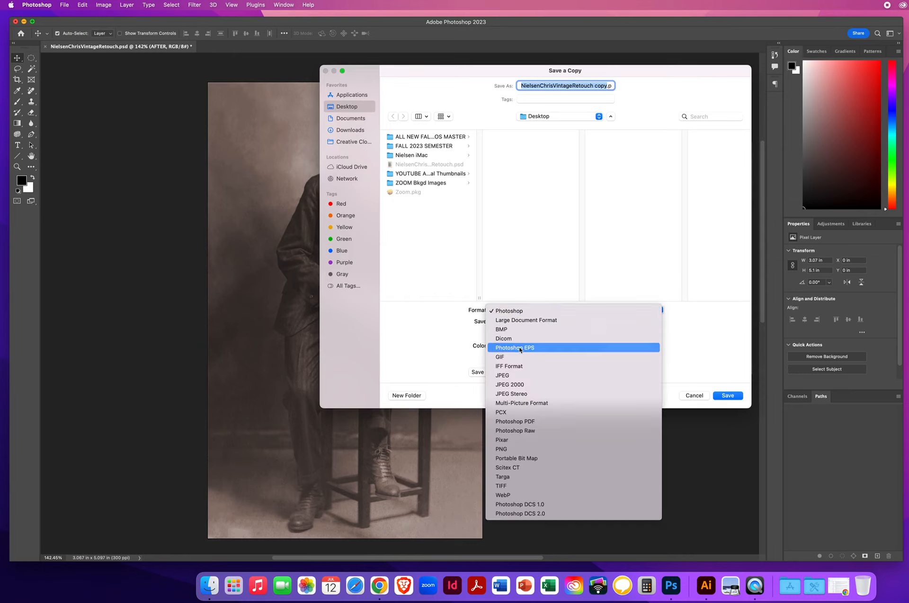
{"action": "left_click", "coordinate": [518, 376]}
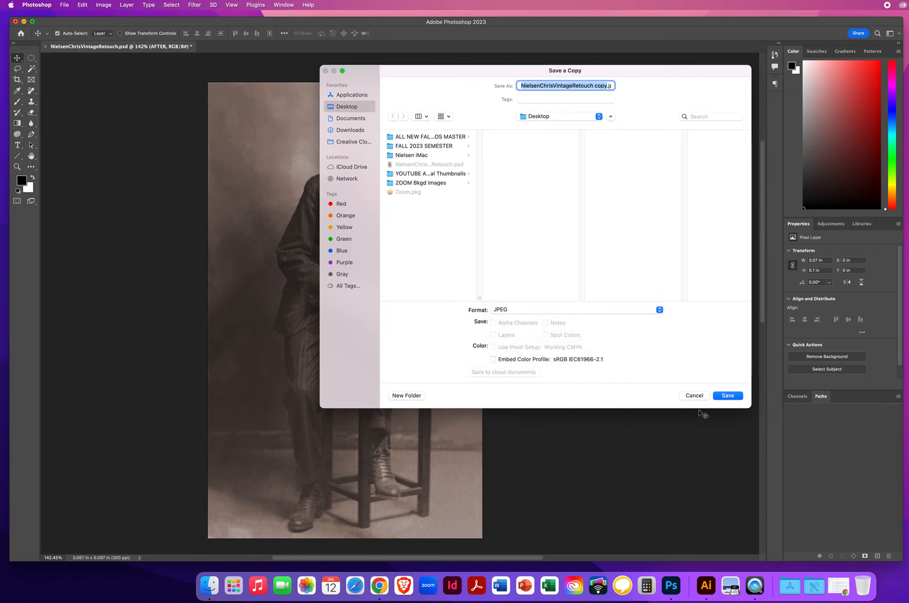
{"action": "left_click", "coordinate": [728, 396]}
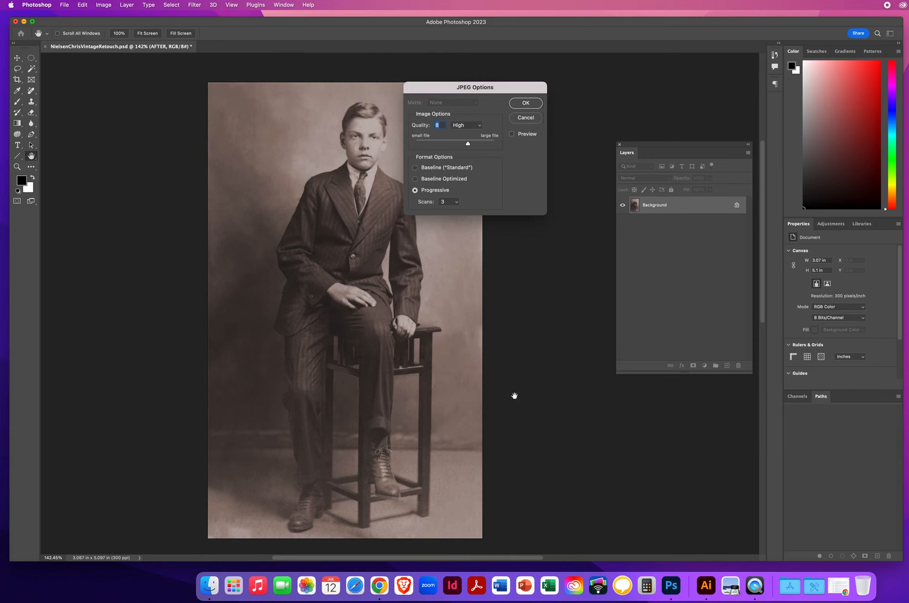
{"action": "left_click", "coordinate": [525, 103]}
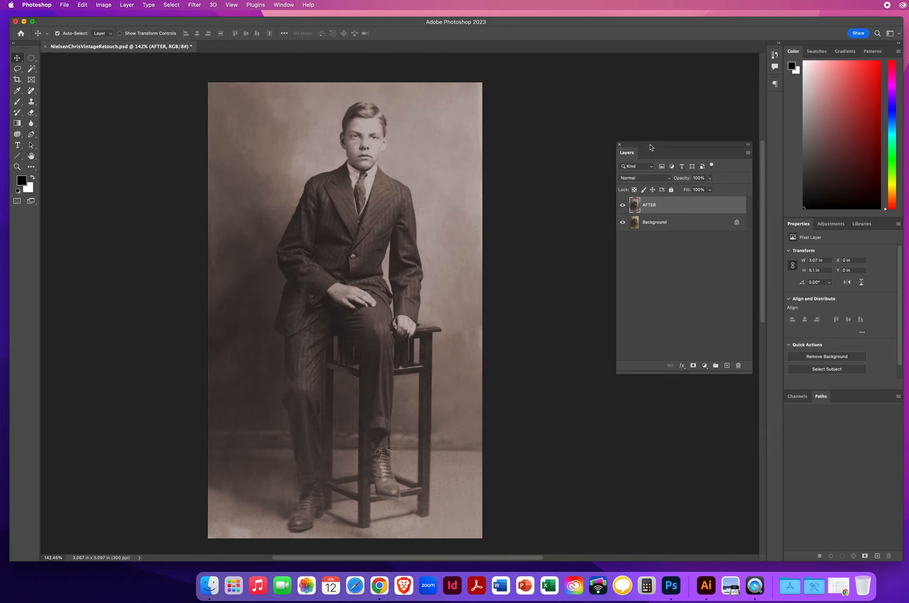
{"action": "left_click_drag", "start_coordinate": [653, 146], "coordinate": [538, 166]}
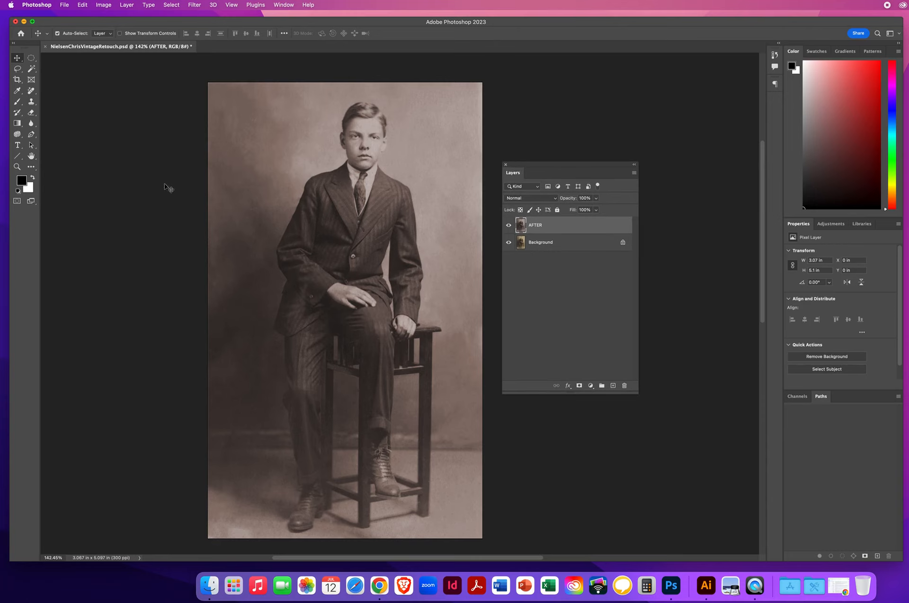
{"action": "left_click", "coordinate": [32, 91]}
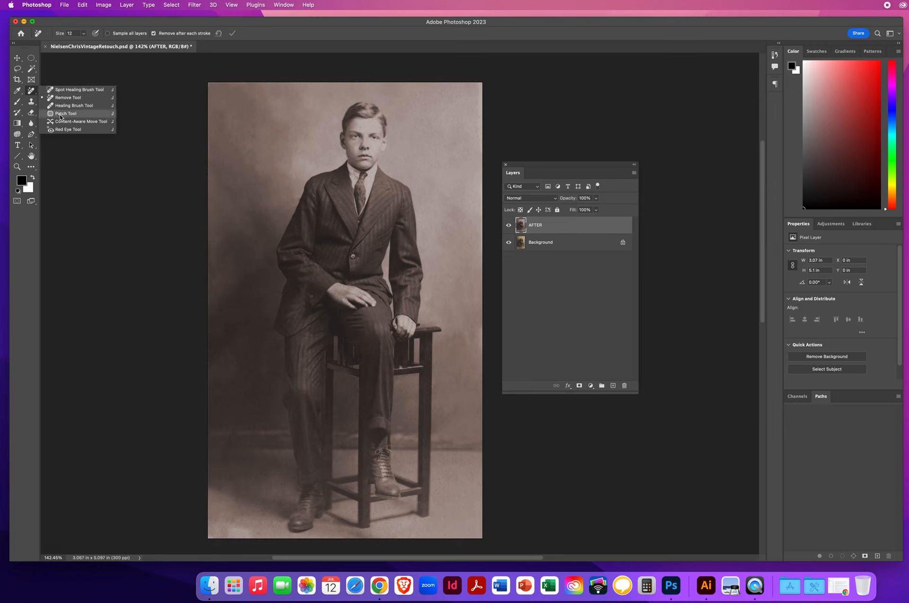
{"action": "left_click", "coordinate": [60, 114]}
{"action": "left_click", "coordinate": [31, 101]}
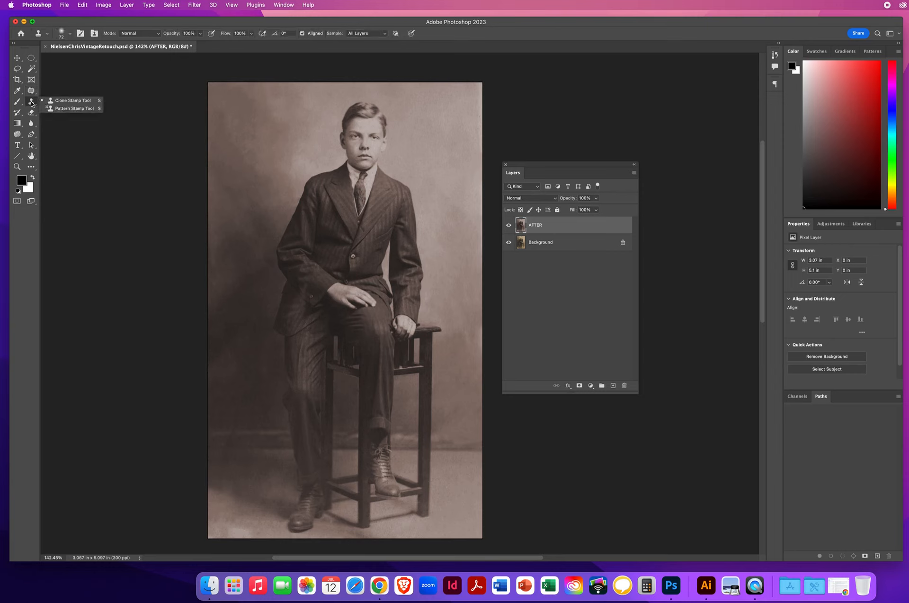
{"action": "left_click", "coordinate": [56, 101]}
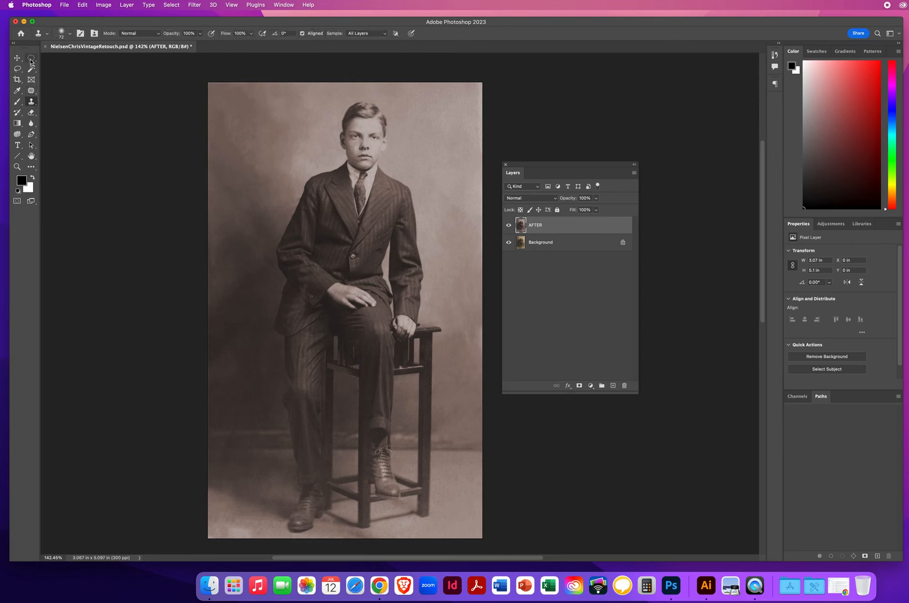
{"action": "left_click", "coordinate": [32, 58]}
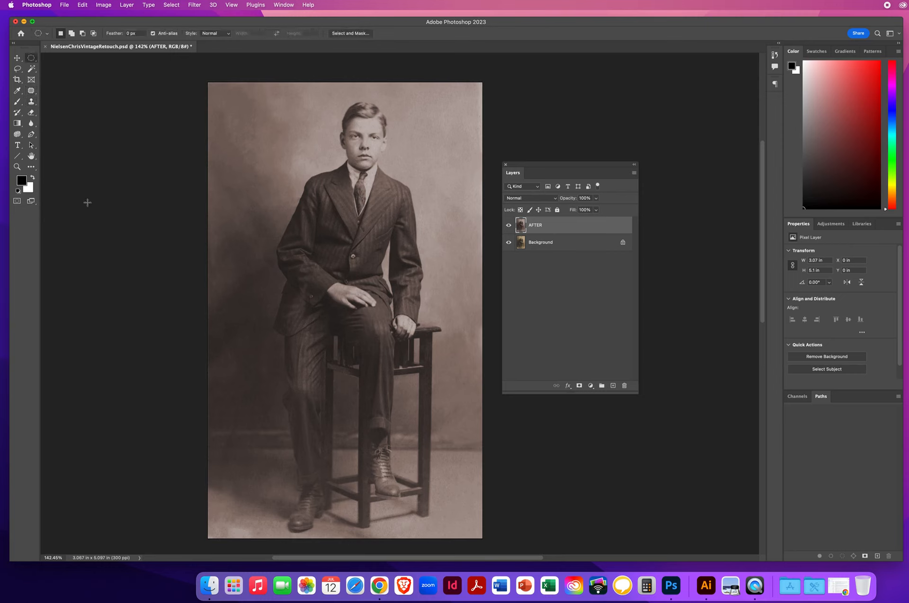